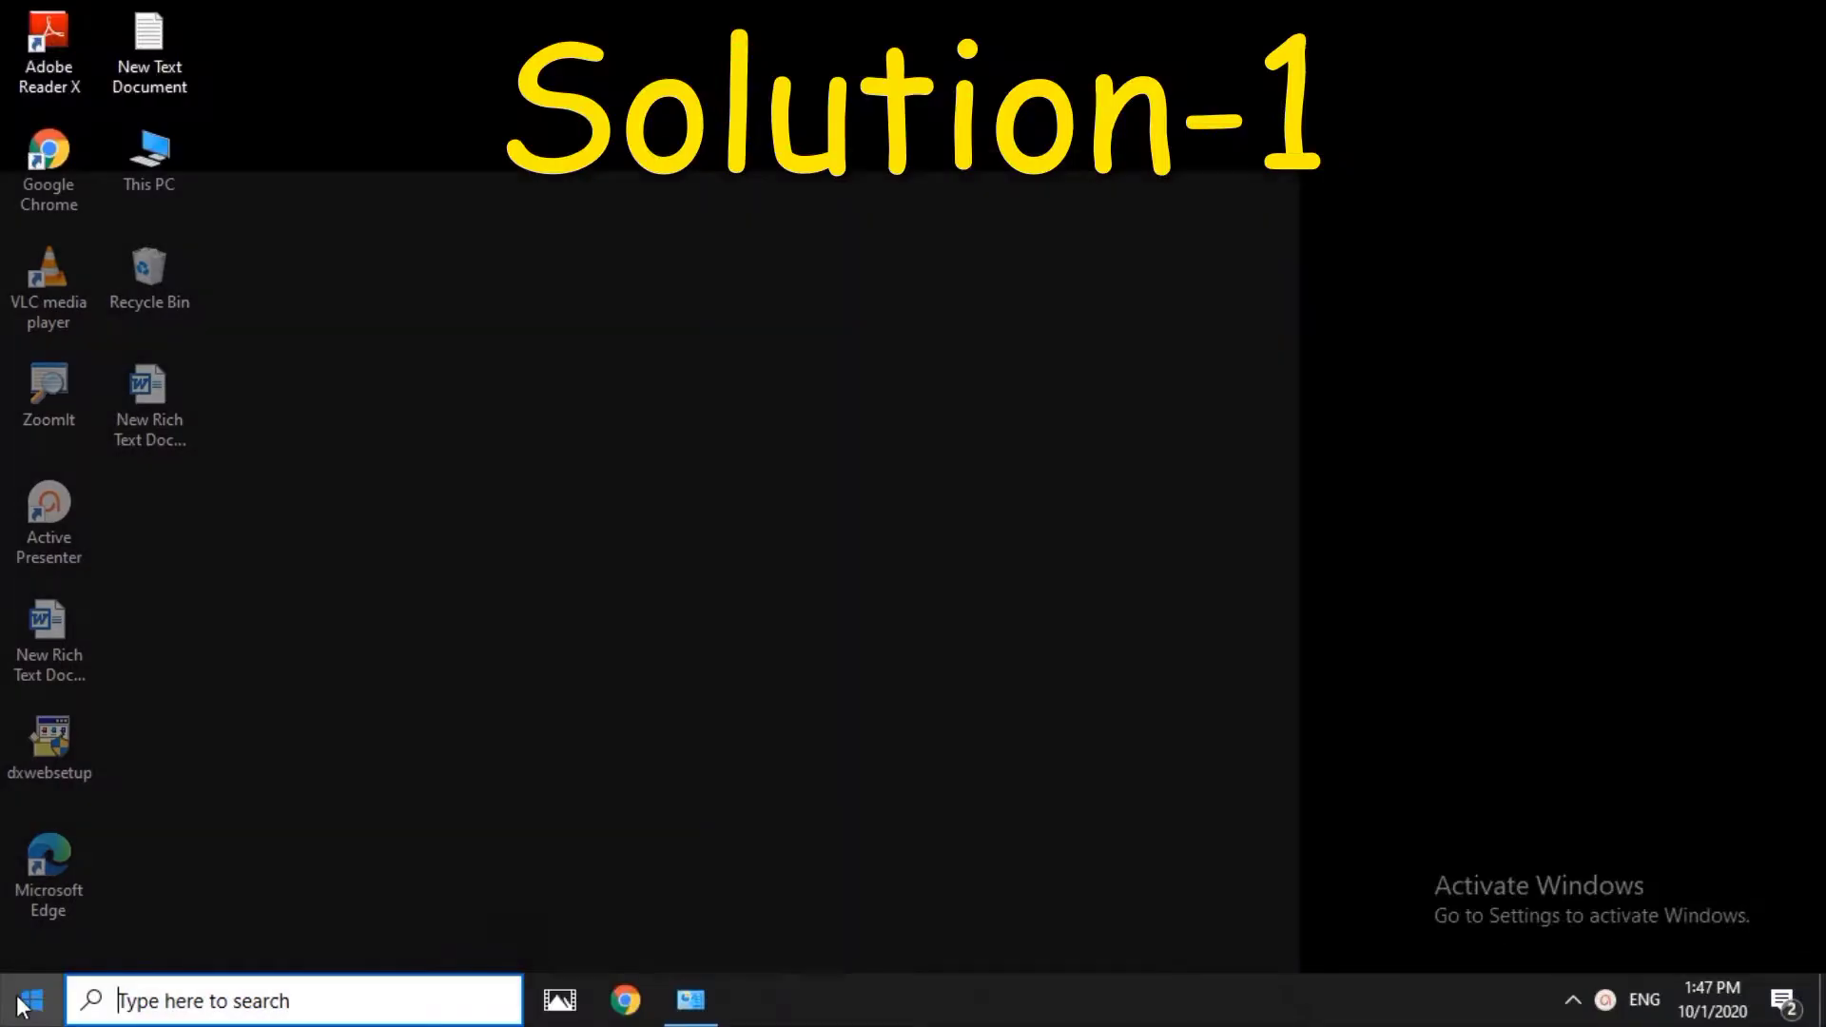
Open the Update & Security section of Windows Settings.
{"action": "left_click", "coordinate": [21, 1006]}
{"action": "mouse_move", "coordinate": [43, 886]}
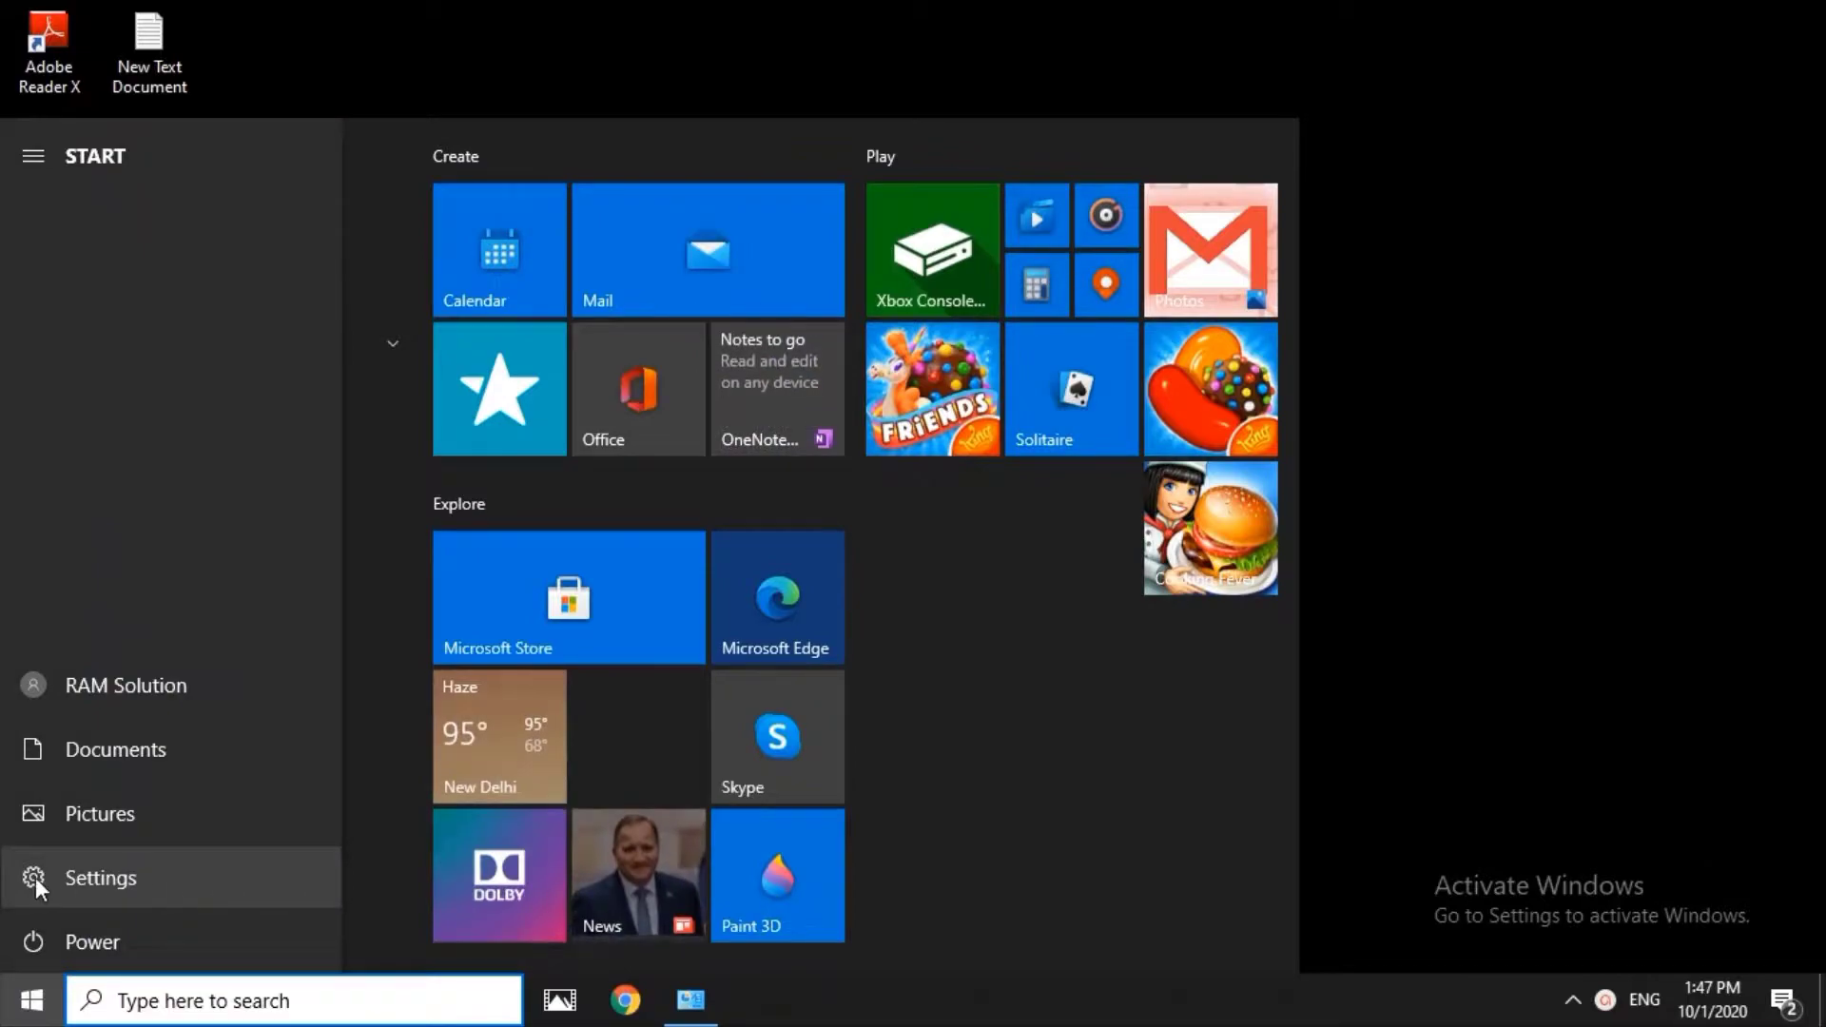
{"action": "left_click", "coordinate": [108, 876]}
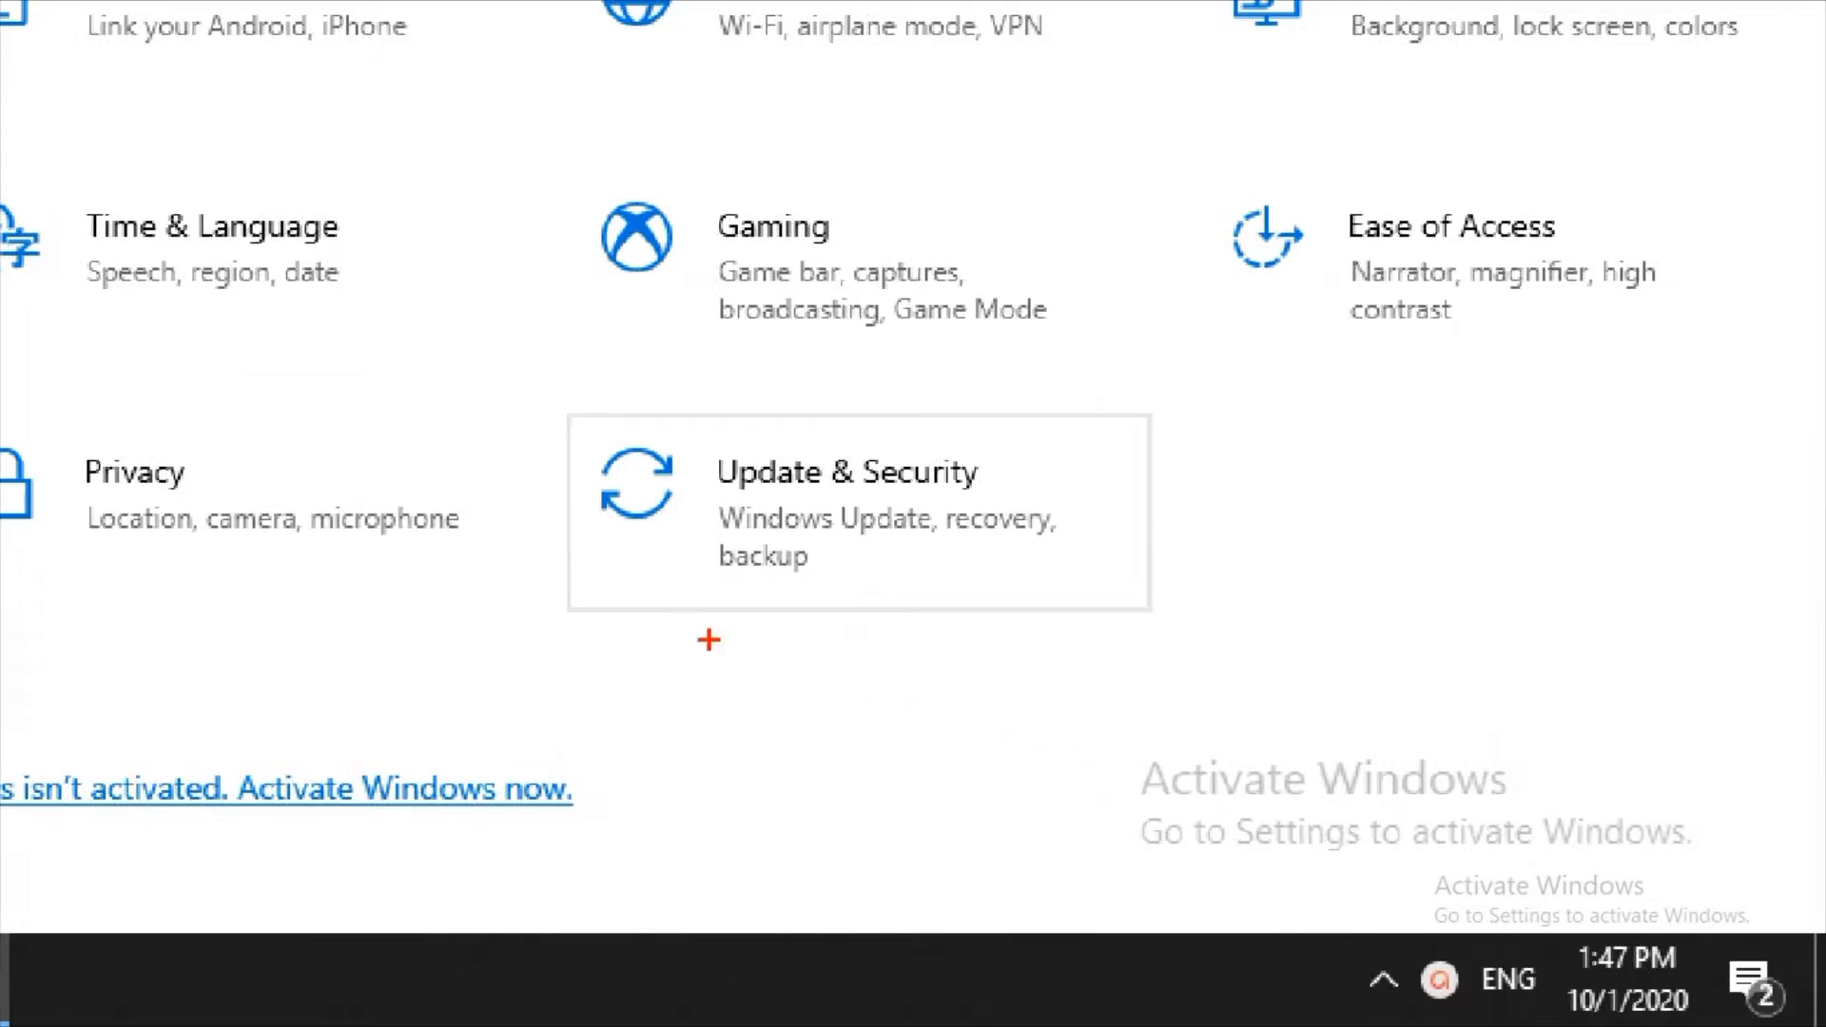
{"action": "left_click_drag", "start_coordinate": [1127, 787], "coordinate": [1435, 786]}
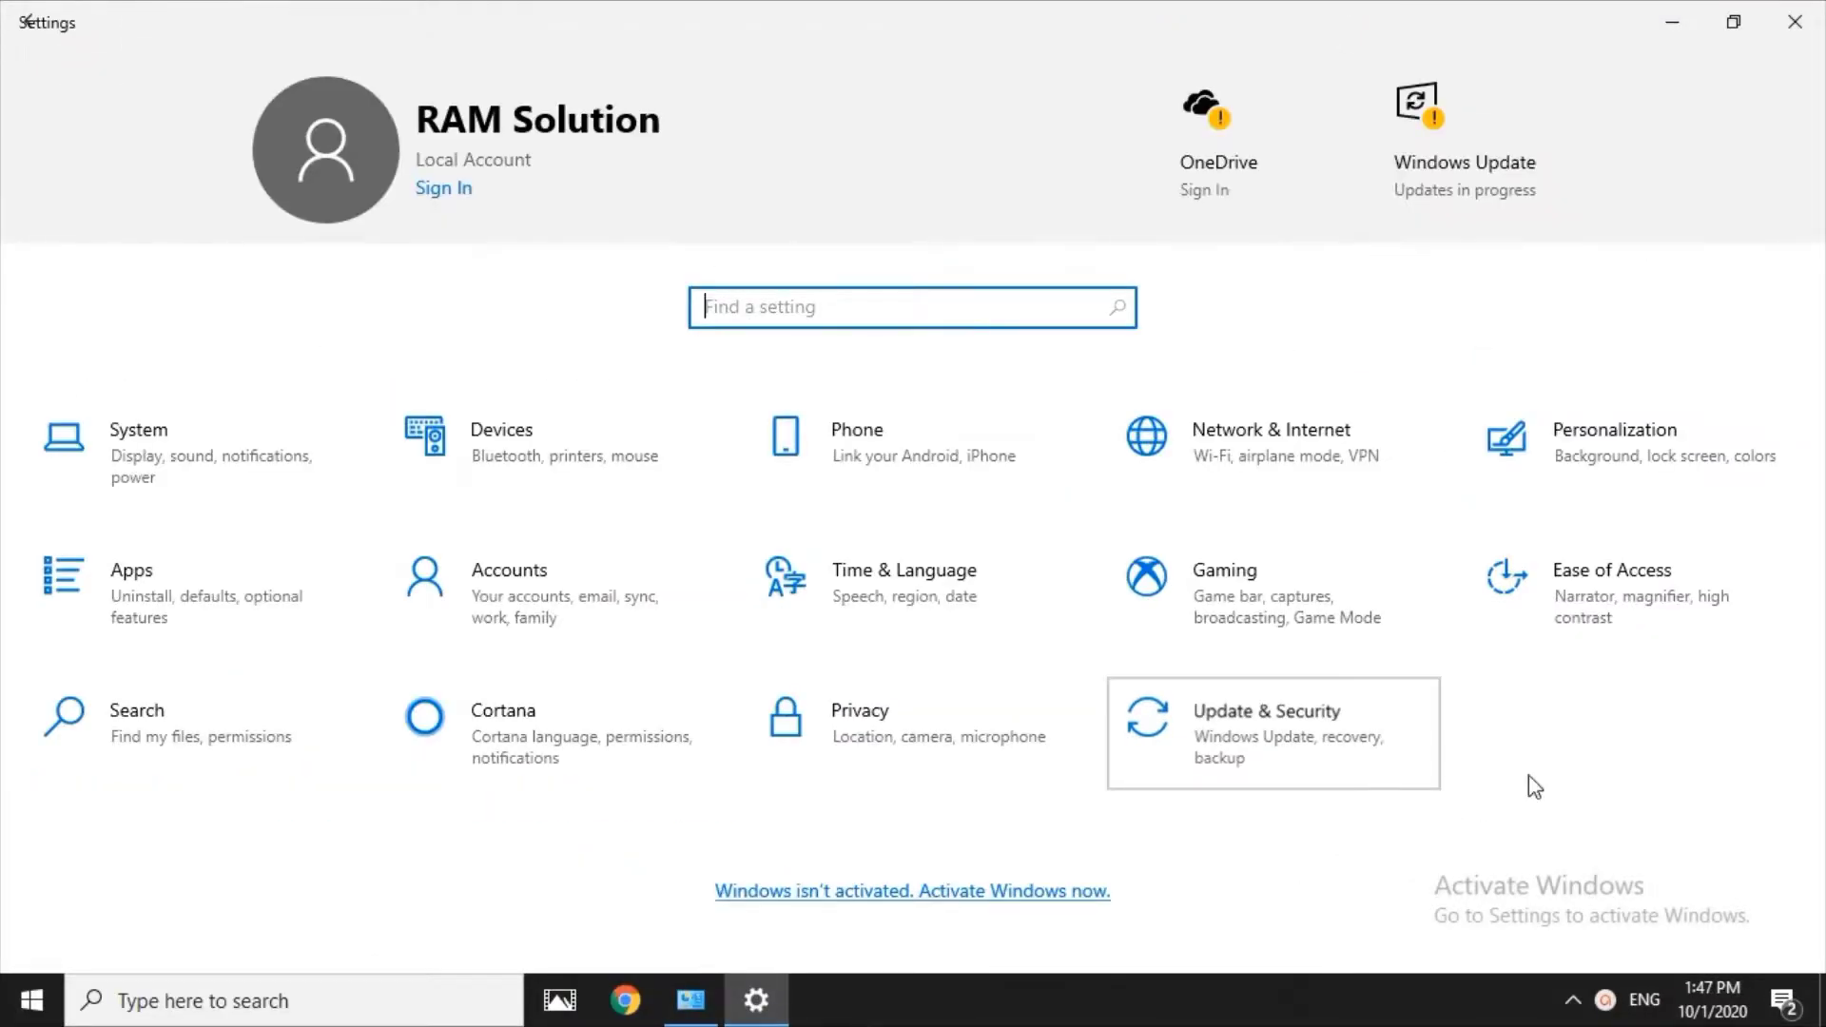
{"action": "left_click", "coordinate": [741, 485]}
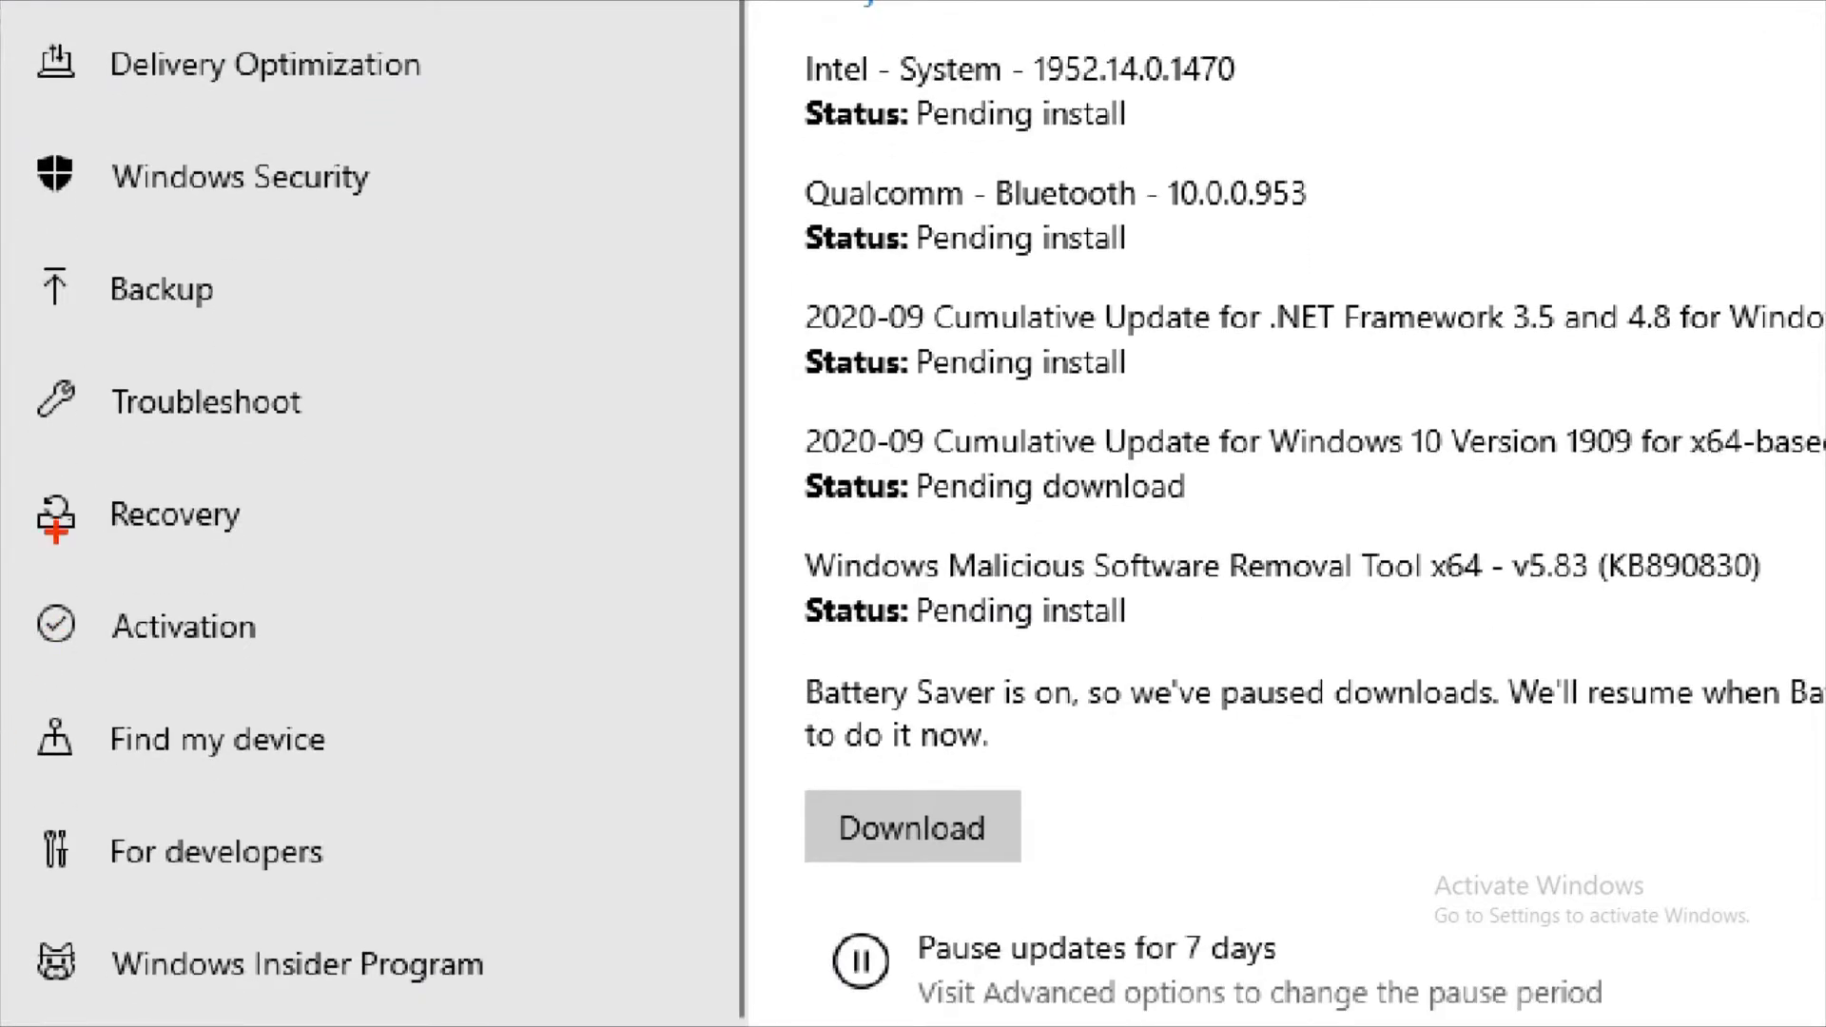
Go to the Troubleshoot page within Update & Security.
{"action": "left_click_drag", "start_coordinate": [63, 459], "coordinate": [405, 460]}
{"action": "left_click_drag", "start_coordinate": [86, 429], "coordinate": [340, 431]}
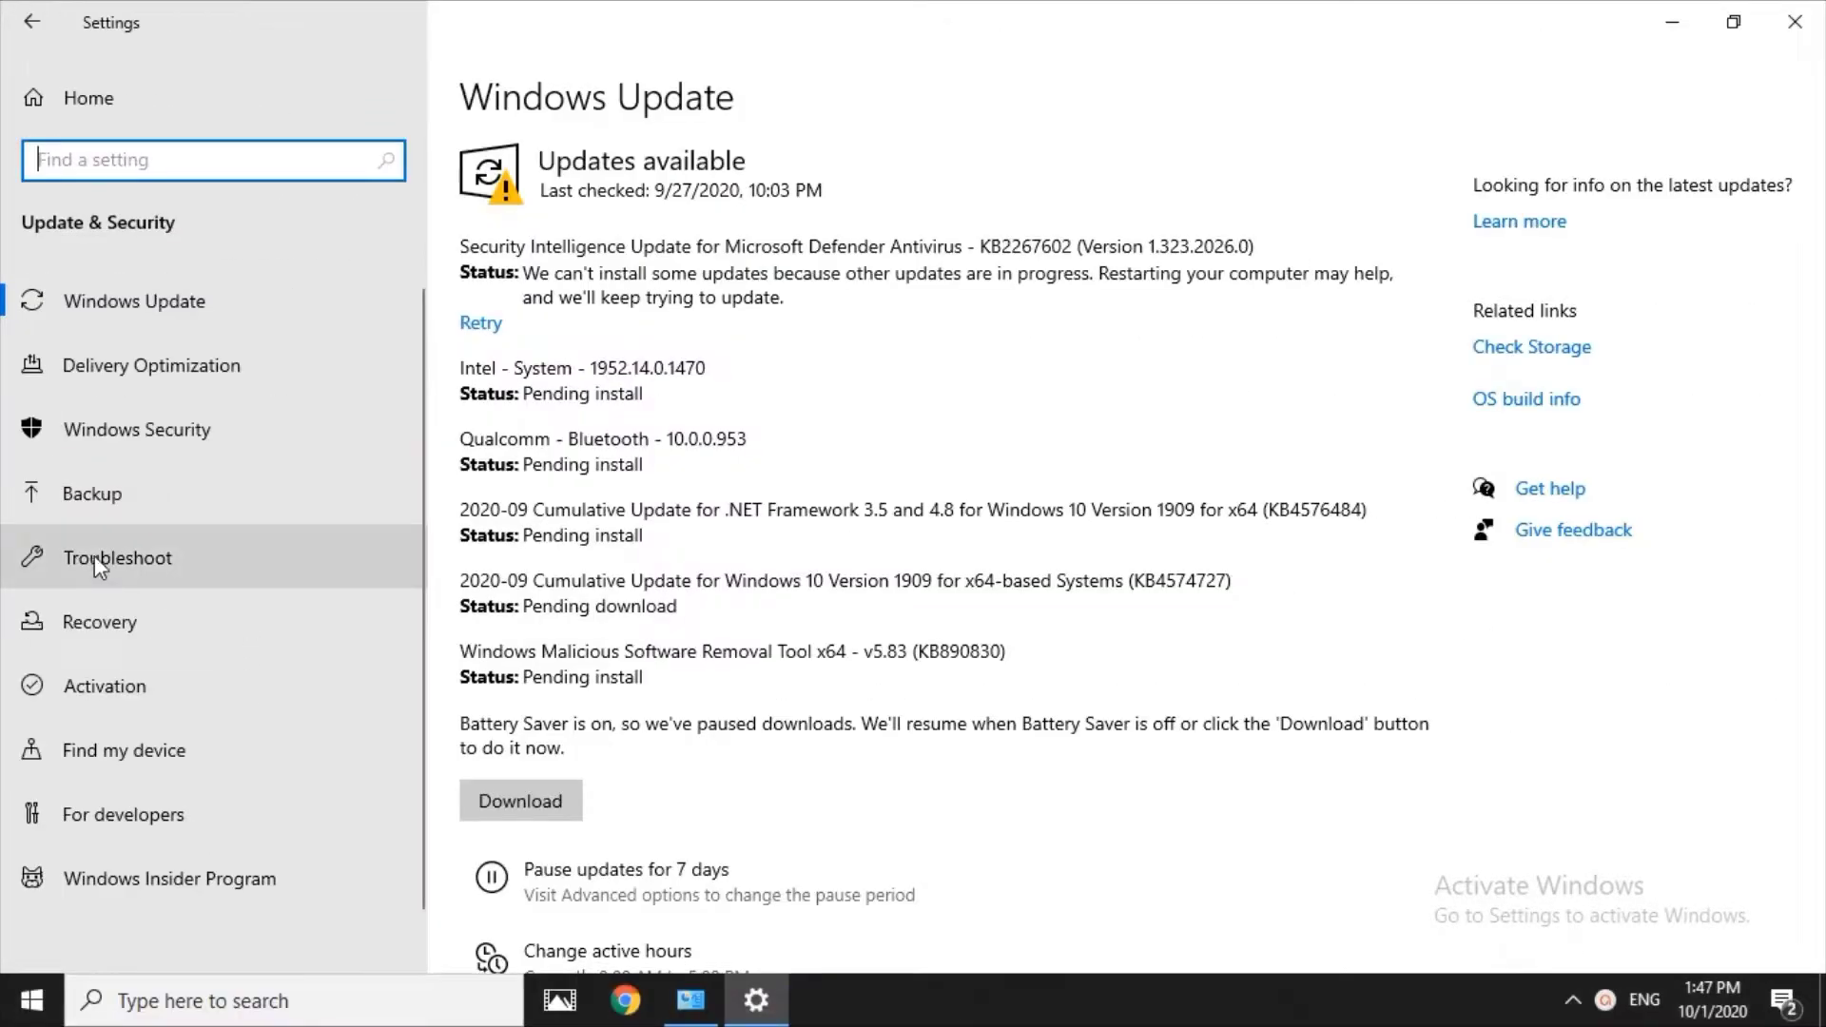
{"action": "left_click", "coordinate": [166, 398]}
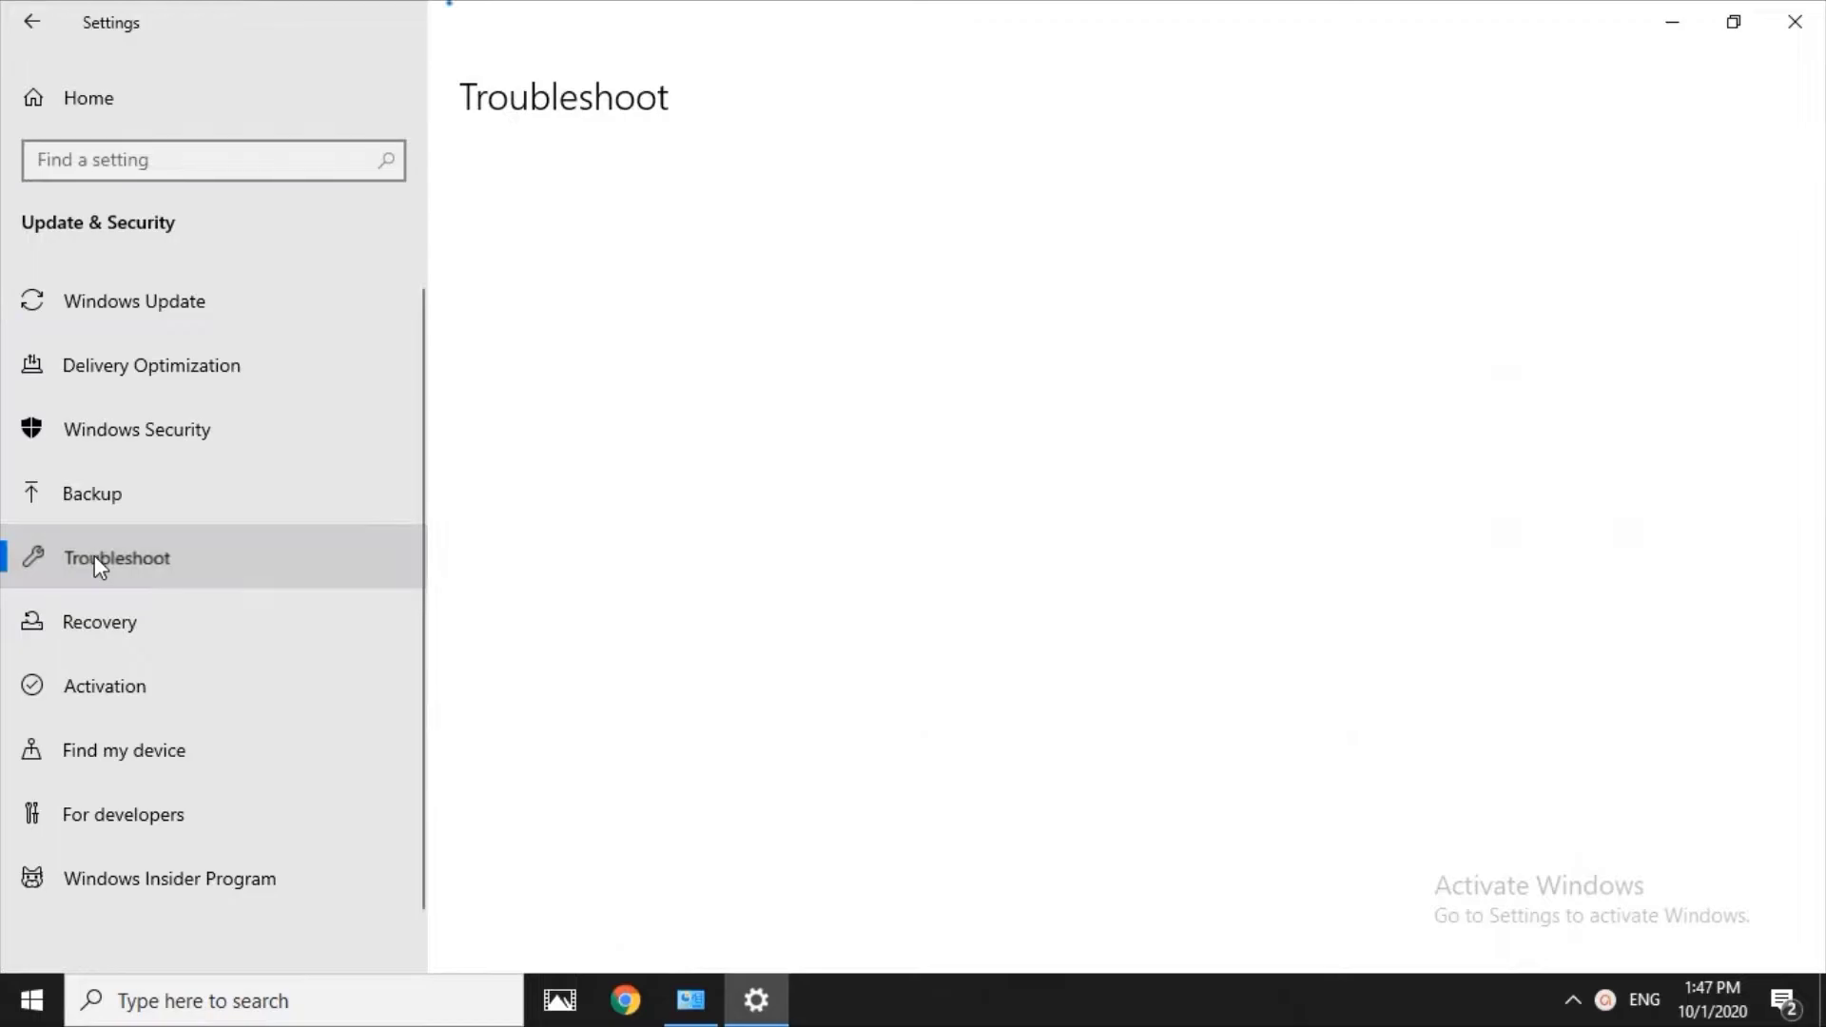
Run the Playing Audio troubleshooter to look for sound problems.
{"action": "scroll", "coordinate": [1271, 585], "scroll_direction": "down", "scroll_amount": 5}
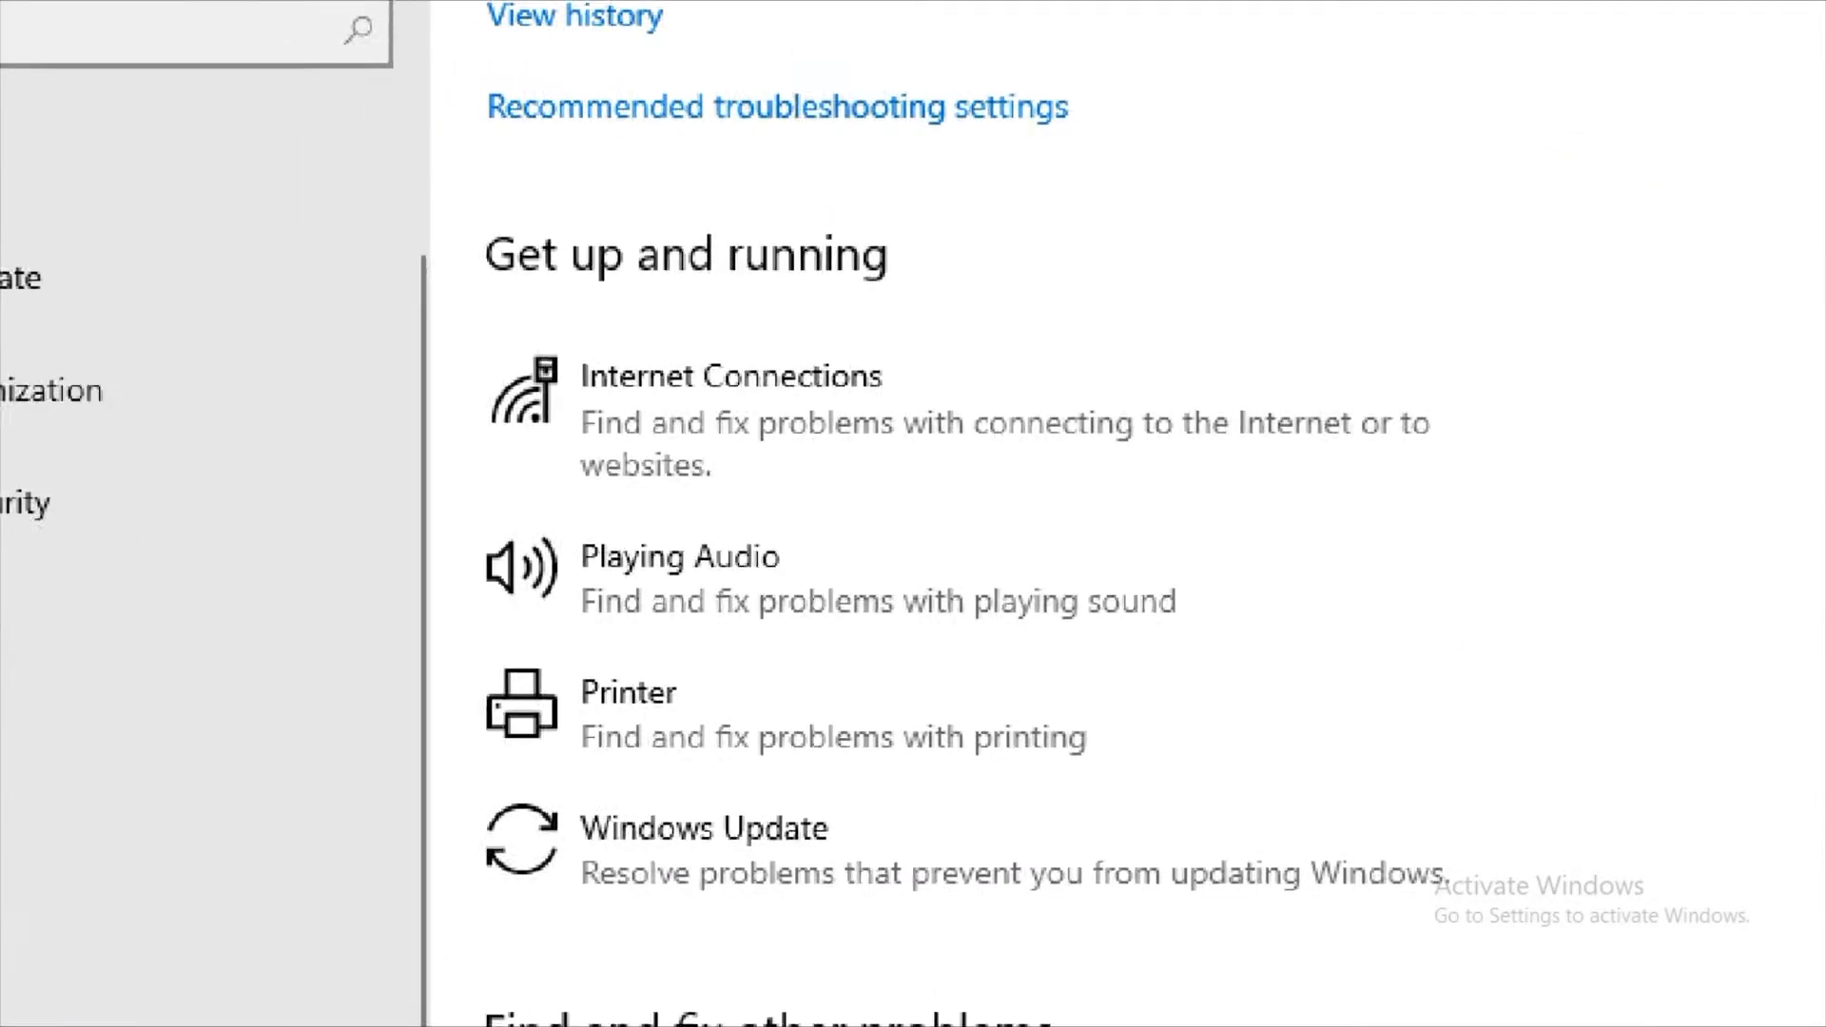
{"action": "mouse_move", "coordinate": [479, 526]}
{"action": "left_mouse_down"}
{"action": "mouse_move", "coordinate": [936, 526]}
{"action": "mouse_move", "coordinate": [1297, 579]}
{"action": "left_mouse_up"}
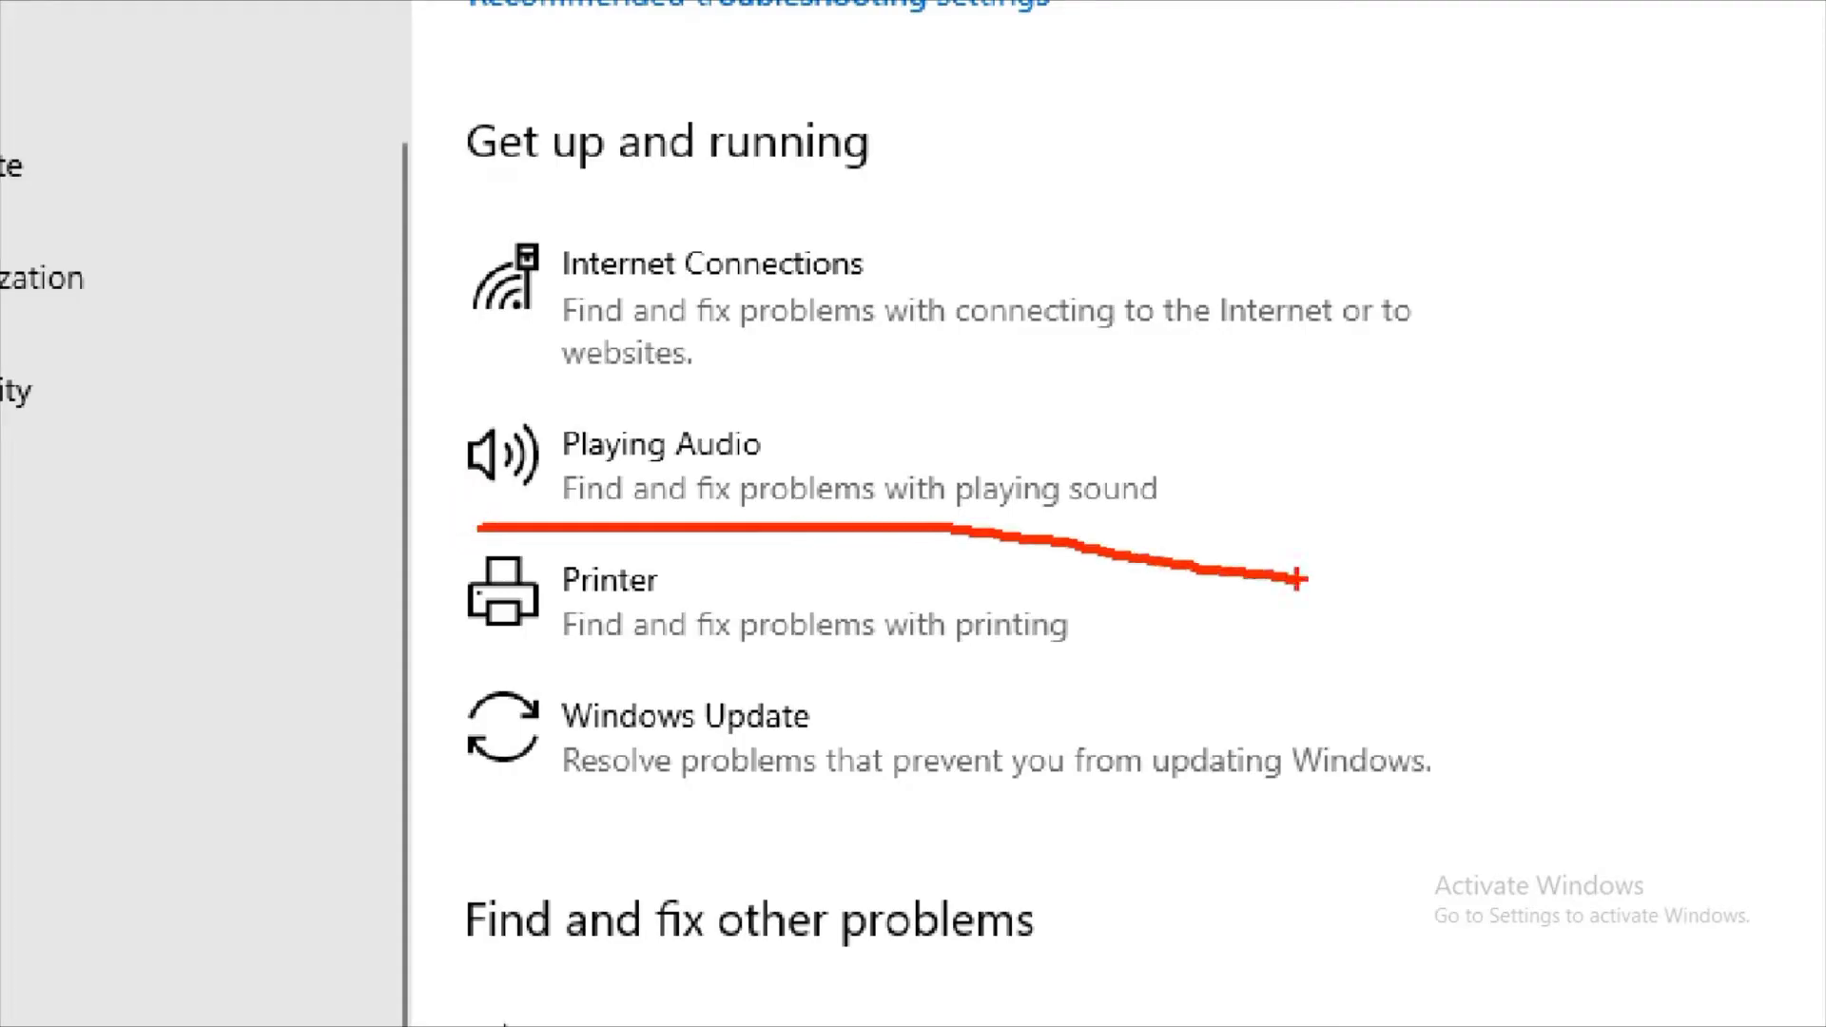
{"action": "left_click_drag", "start_coordinate": [566, 469], "coordinate": [808, 466]}
{"action": "left_click", "coordinate": [762, 495]}
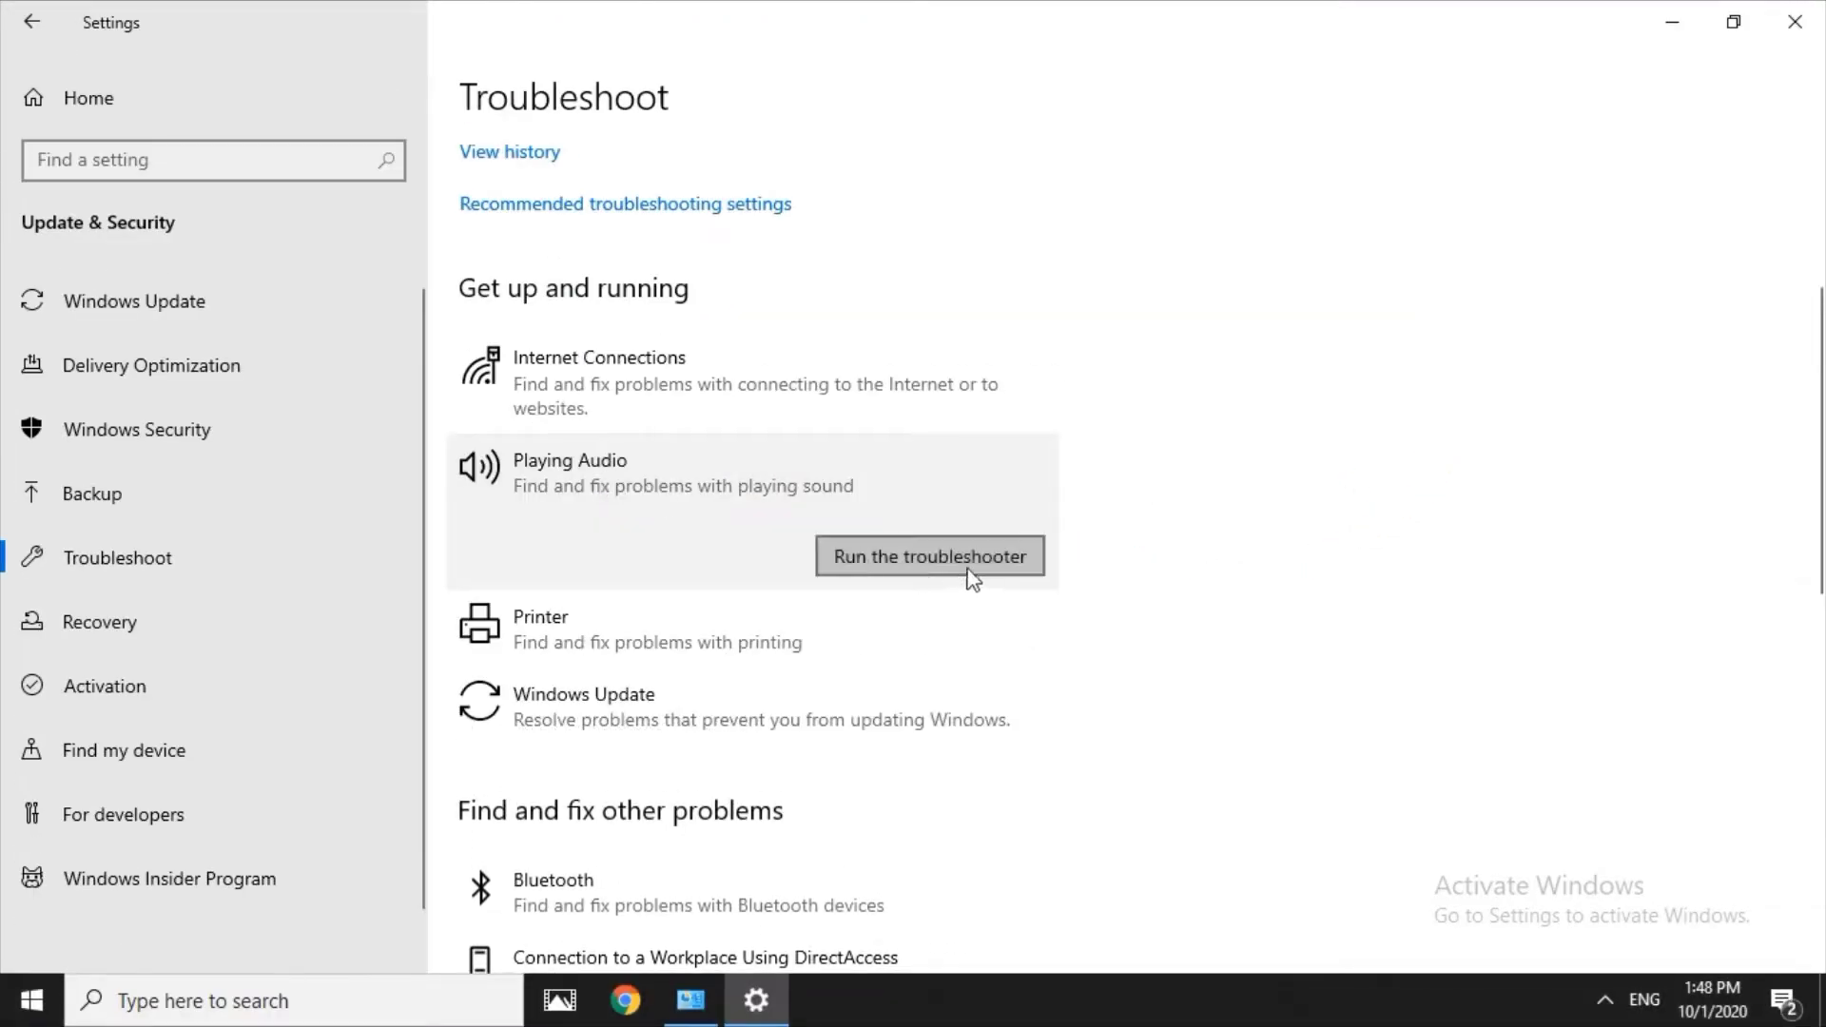
{"action": "left_click_drag", "start_coordinate": [814, 585], "coordinate": [1165, 551]}
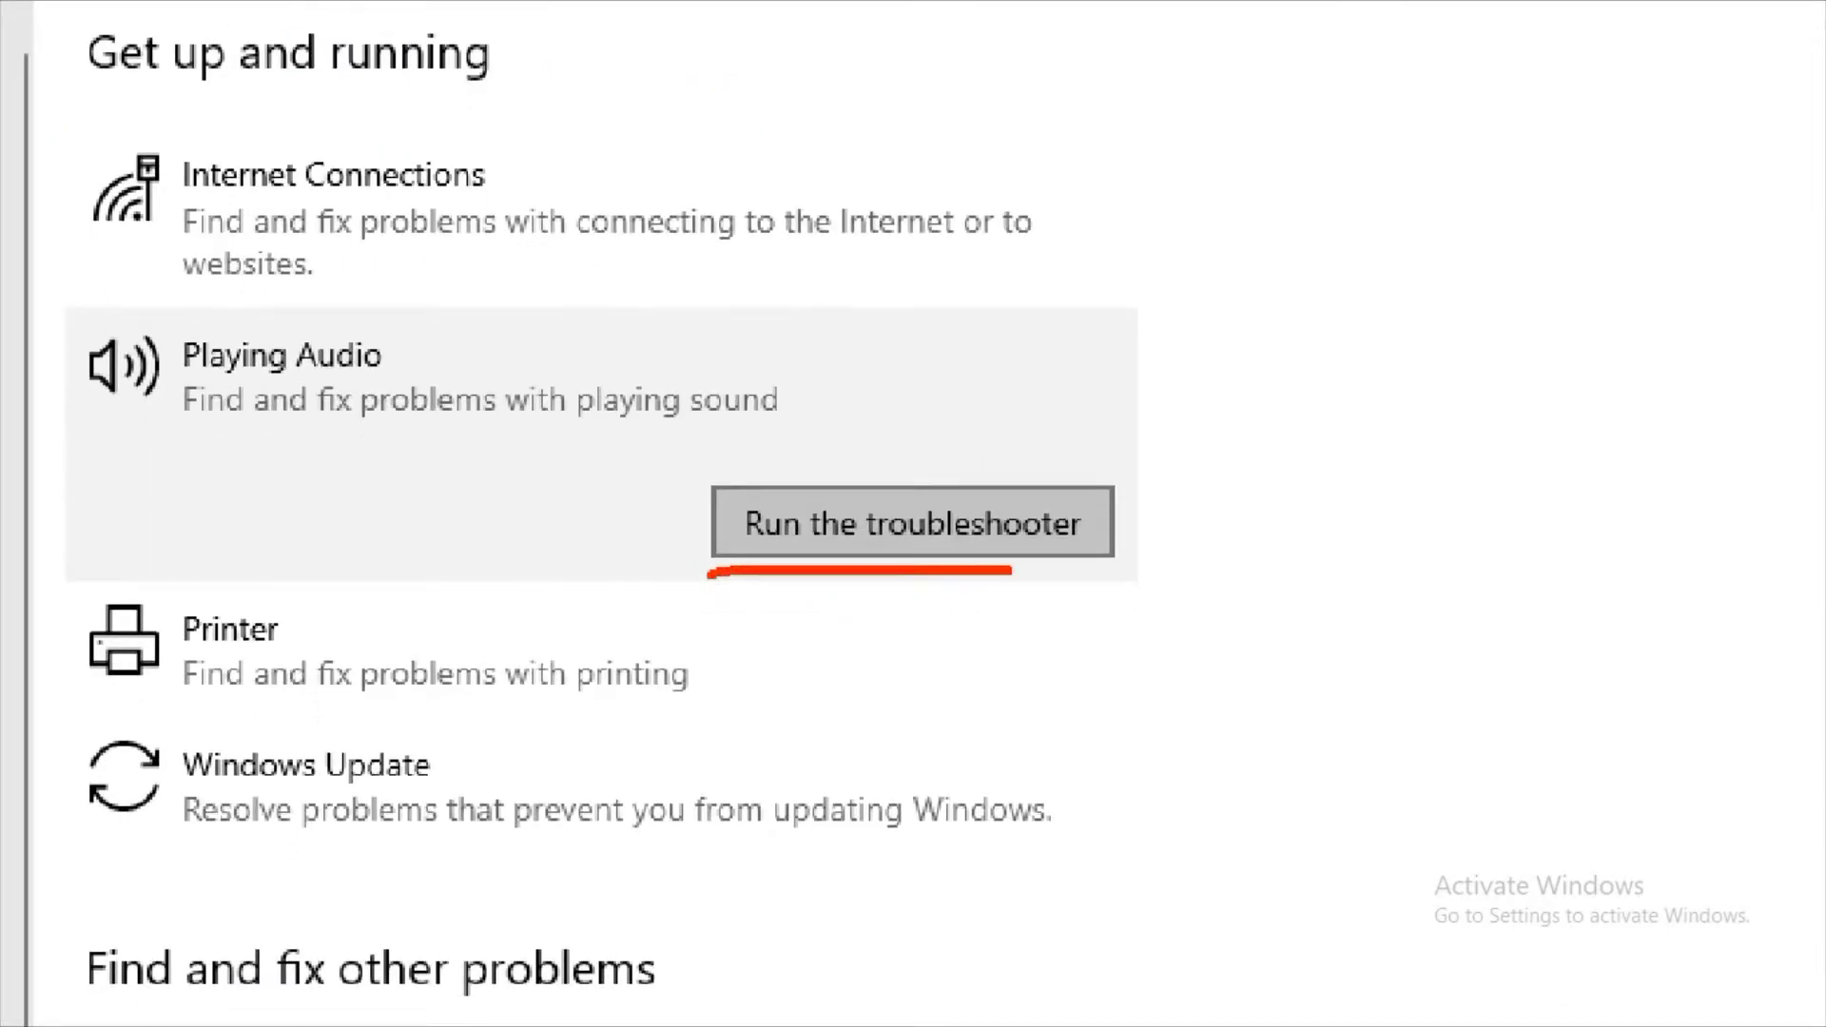
{"action": "left_click", "coordinate": [973, 504]}
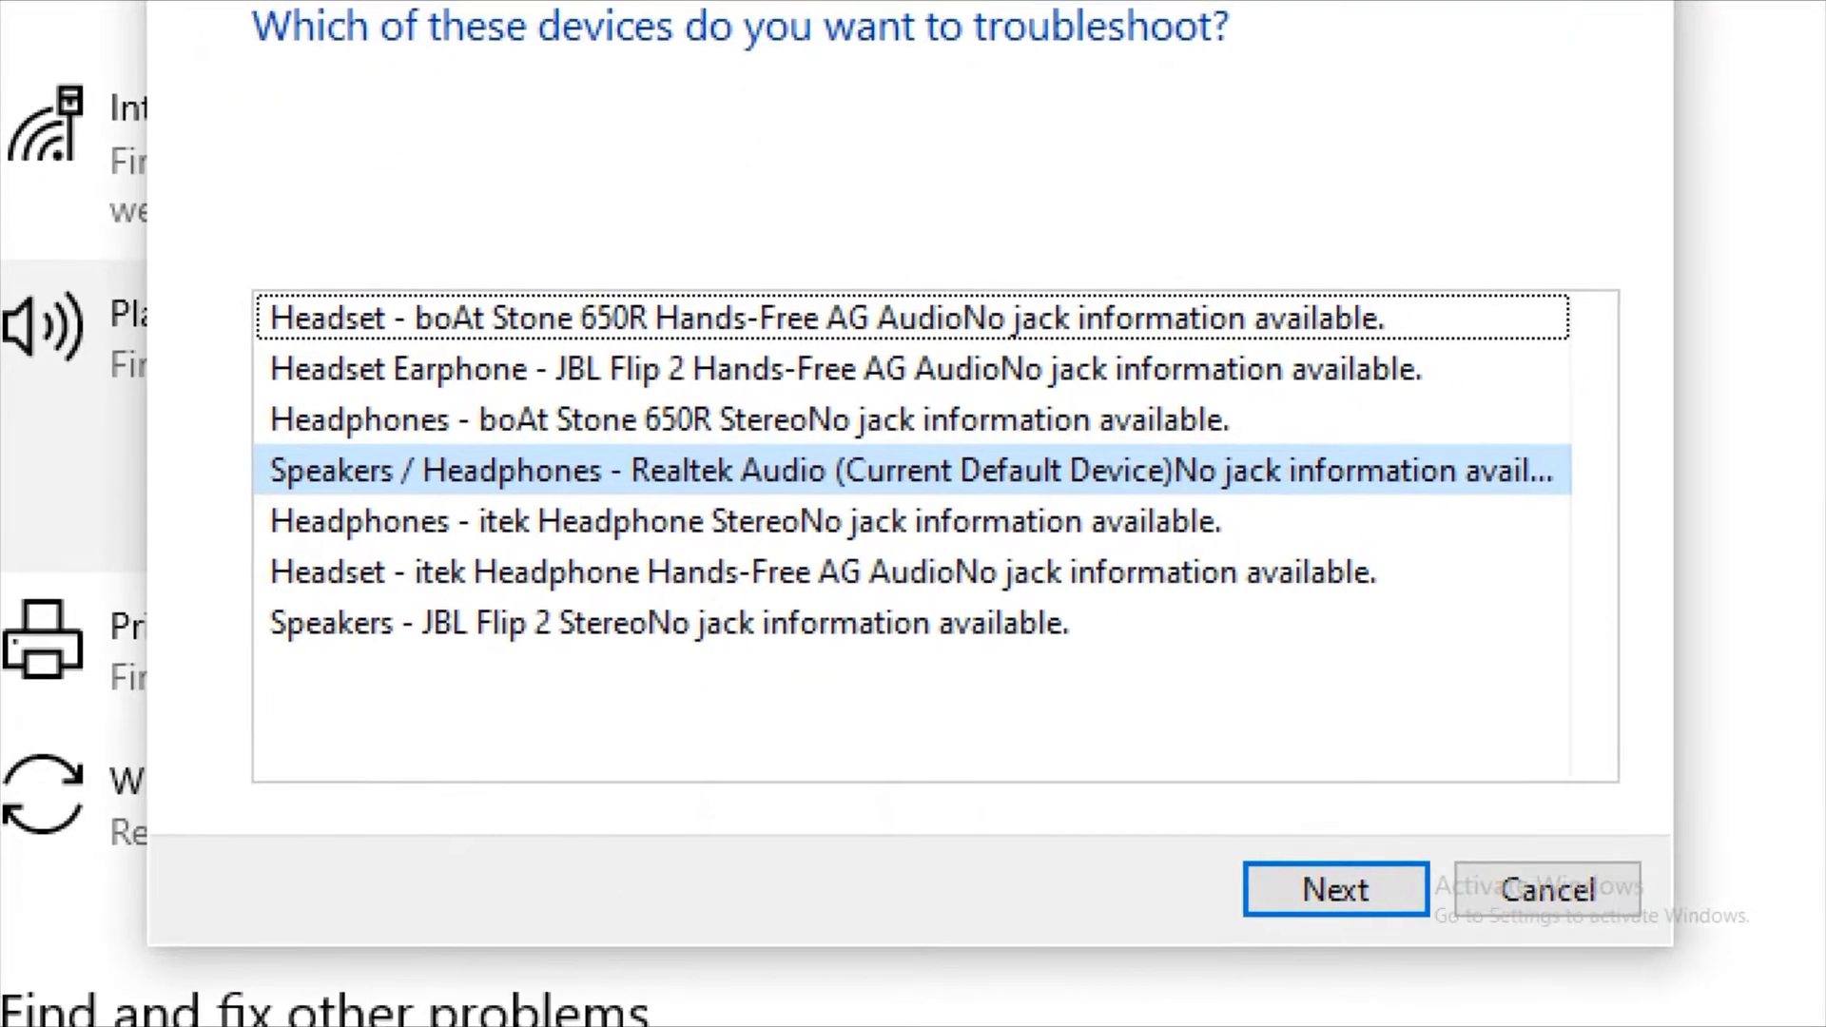
Select the boAt Stone 650R Hands-Free AG Audio headset as the device to troubleshoot and continue.
{"action": "left_click_drag", "start_coordinate": [251, 645], "coordinate": [652, 634]}
{"action": "left_click_drag", "start_coordinate": [307, 591], "coordinate": [542, 588]}
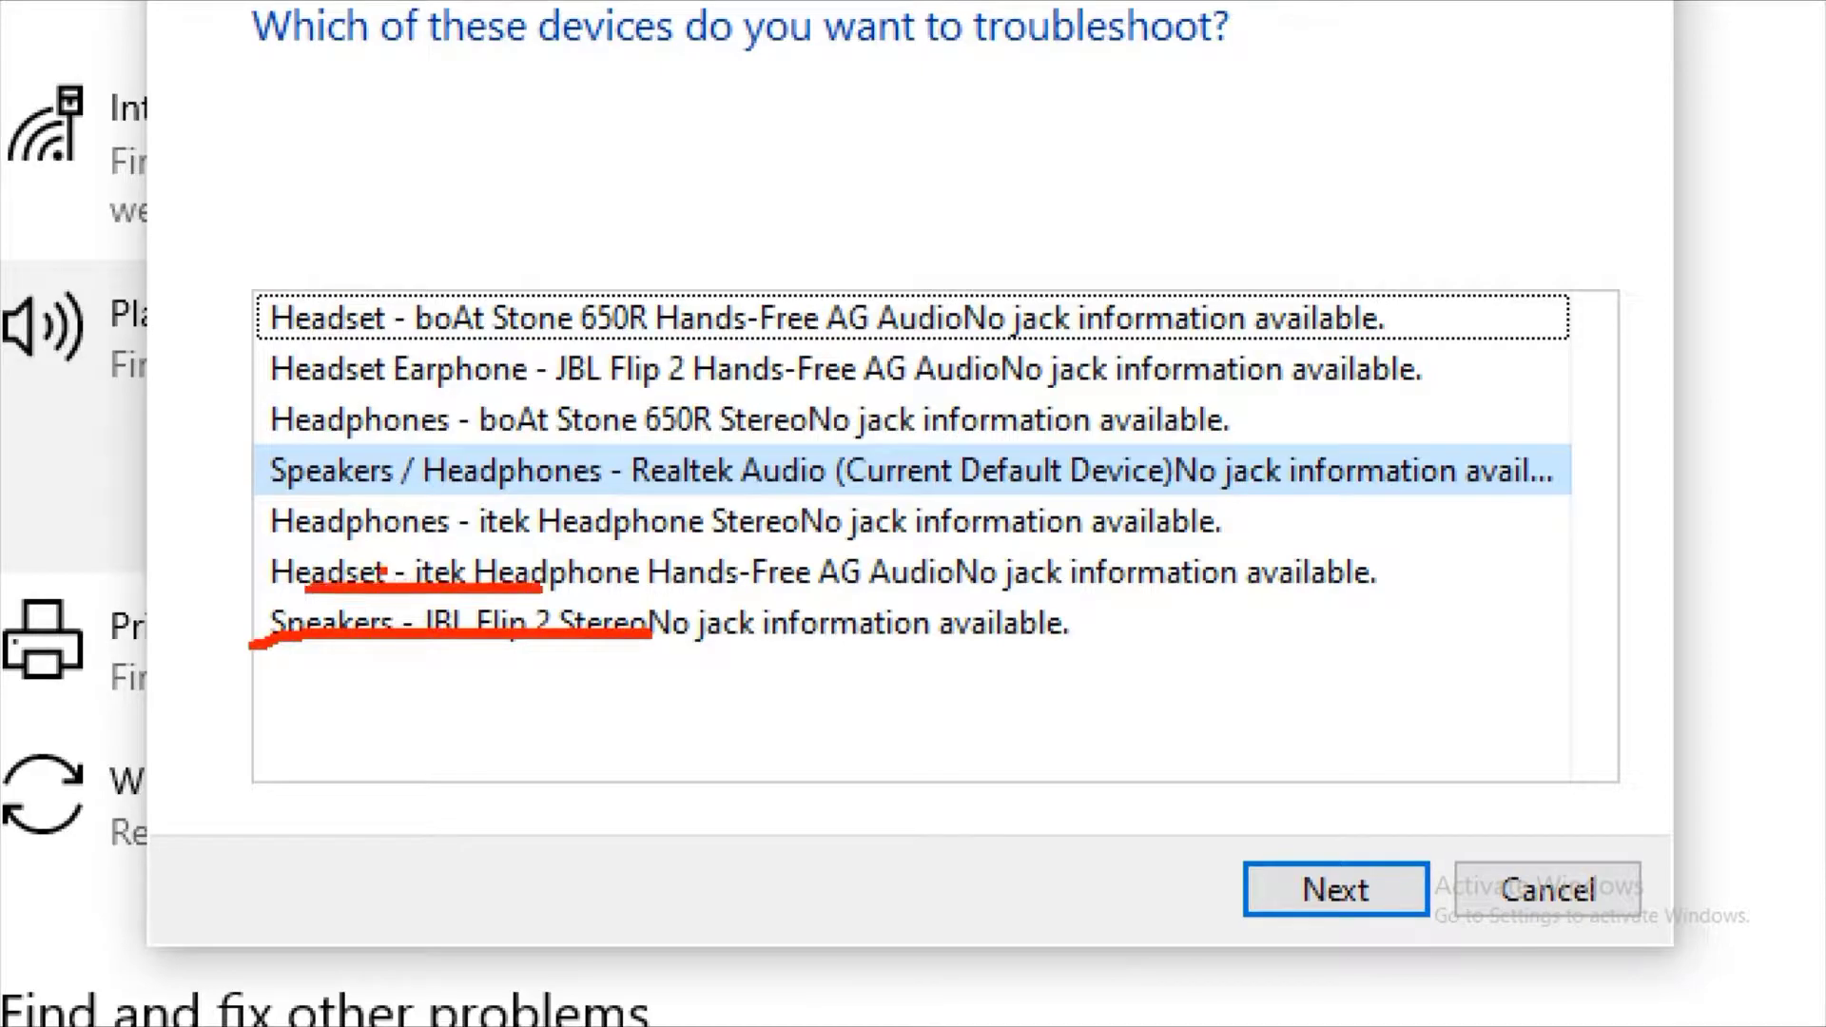
{"action": "left_click_drag", "start_coordinate": [338, 542], "coordinate": [625, 540]}
{"action": "left_click_drag", "start_coordinate": [1234, 918], "coordinate": [1439, 921]}
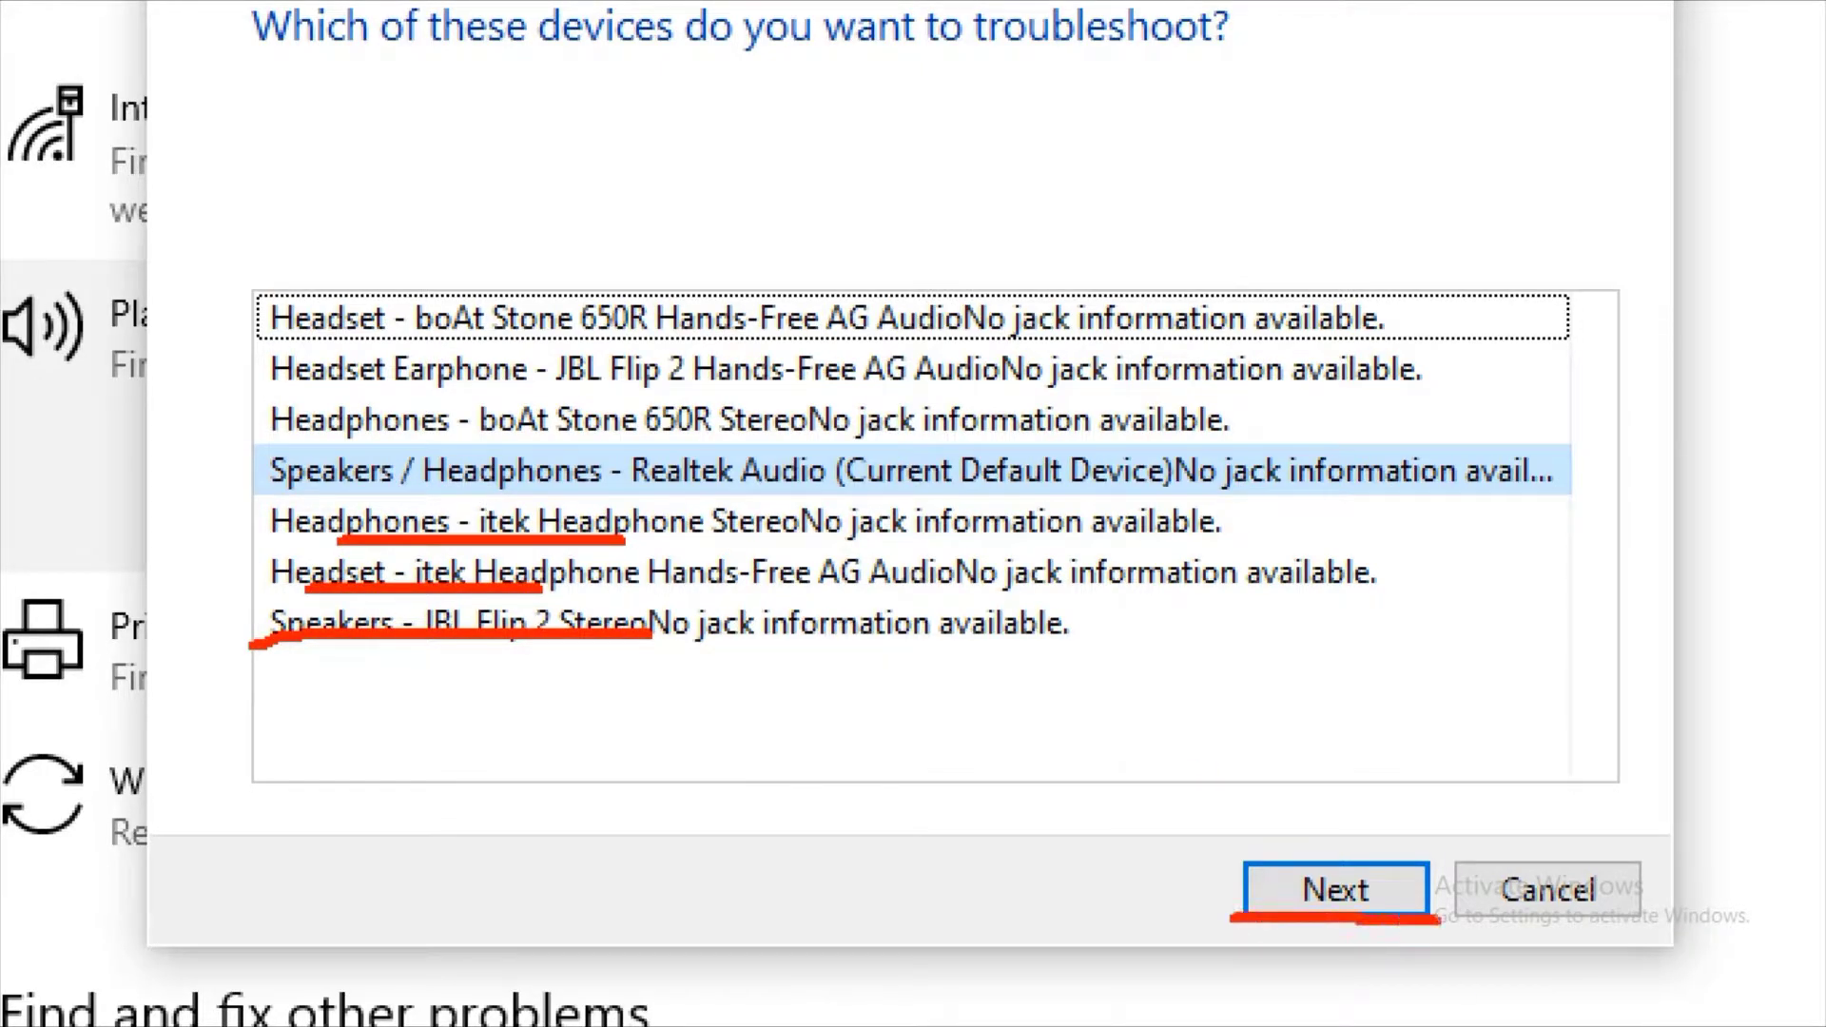
{"action": "left_click_drag", "start_coordinate": [255, 349], "coordinate": [861, 348]}
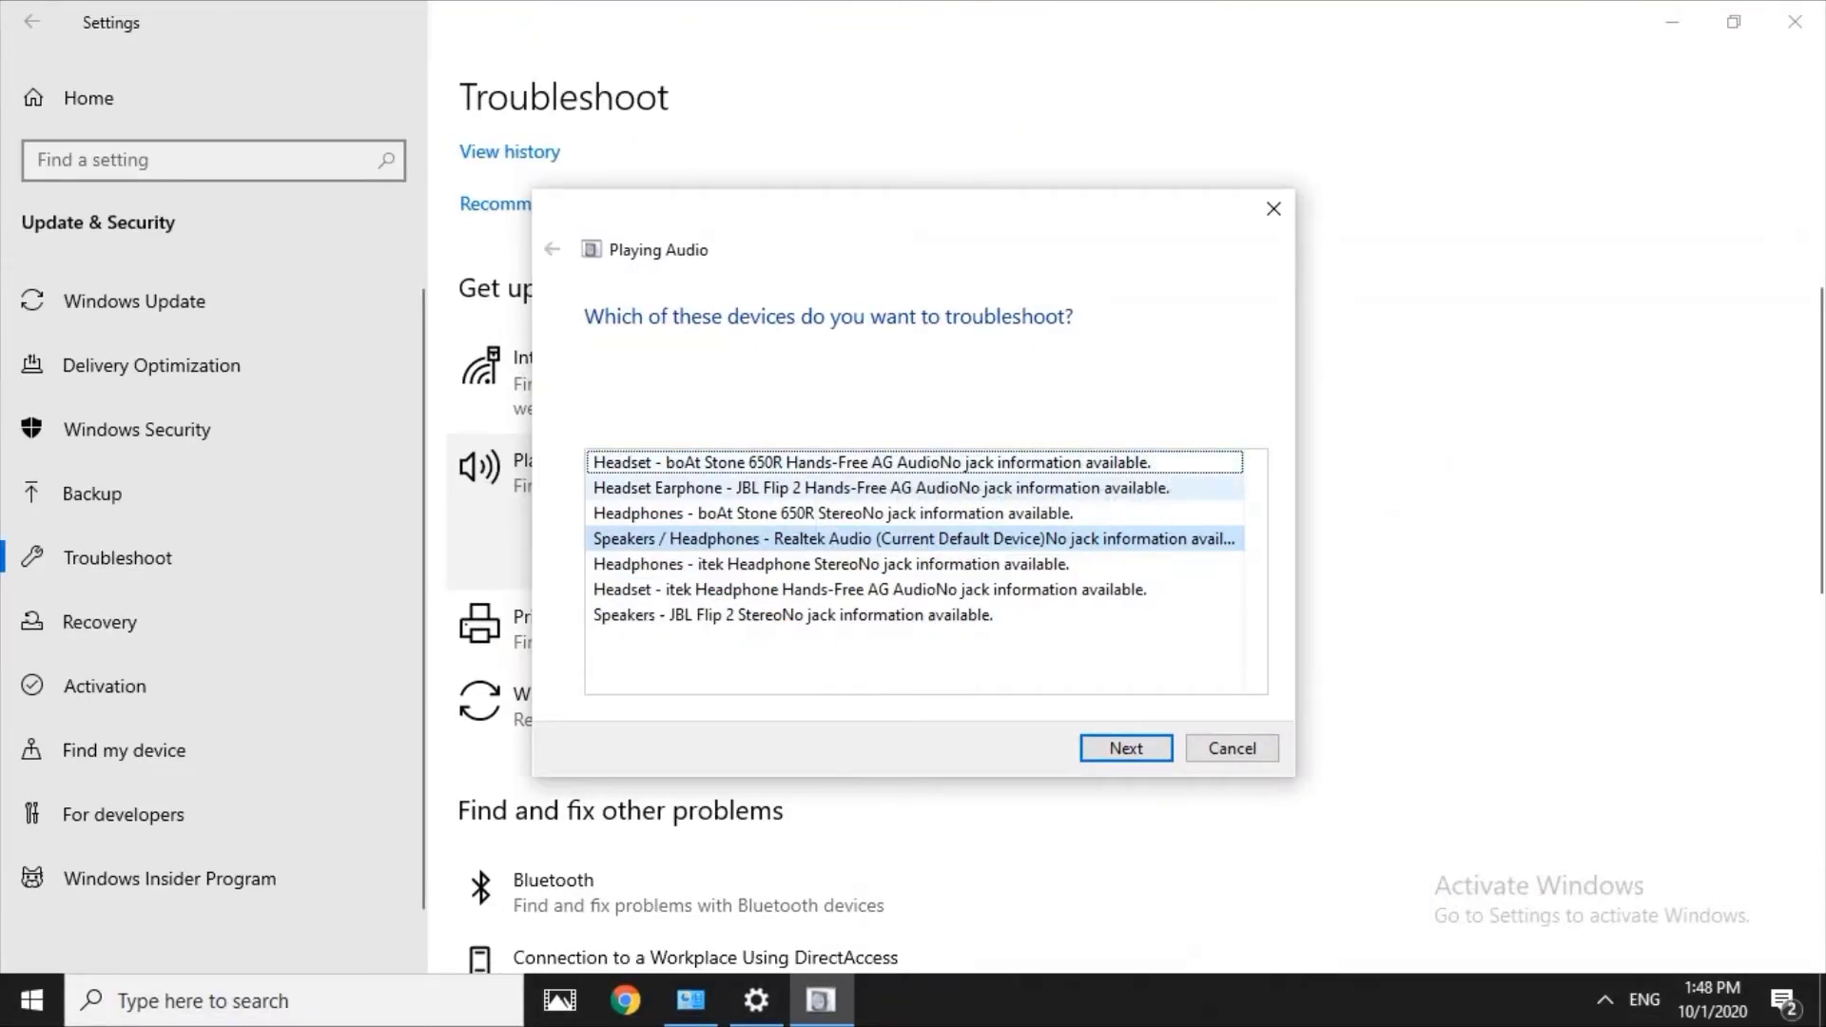
{"action": "left_click", "coordinate": [1015, 326]}
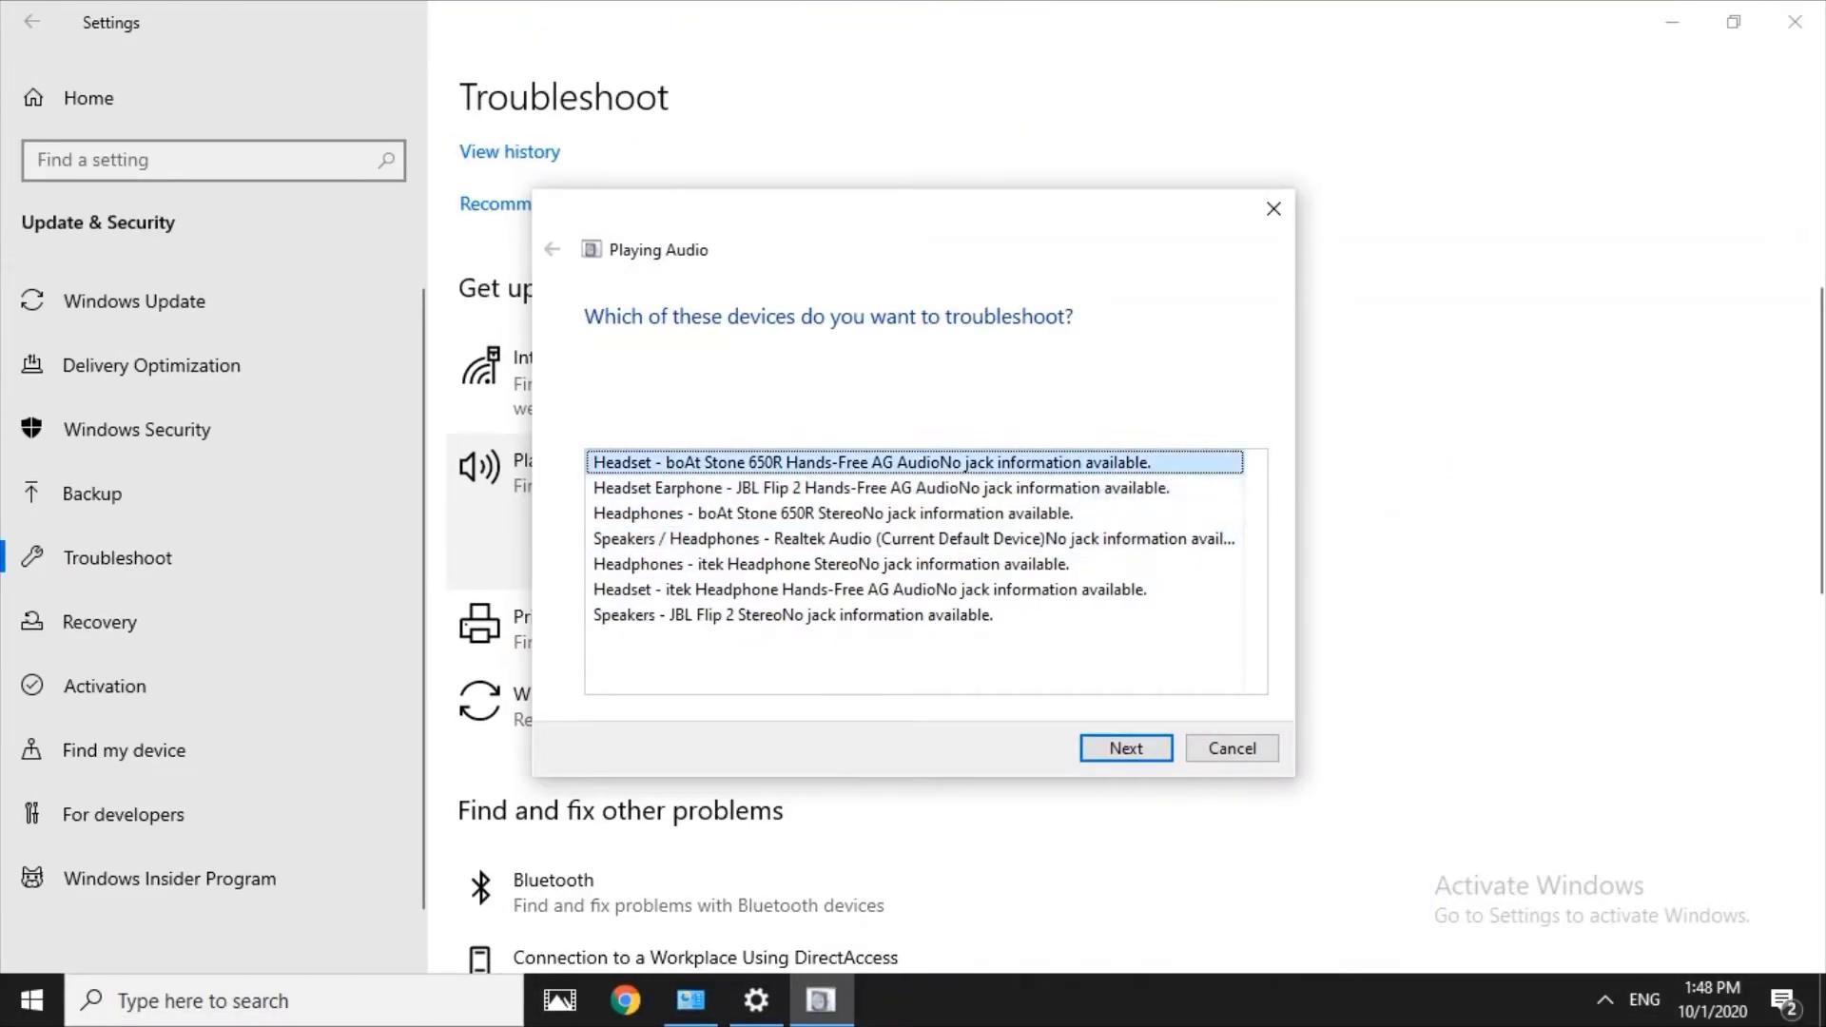
{"action": "key", "text": "Return"}
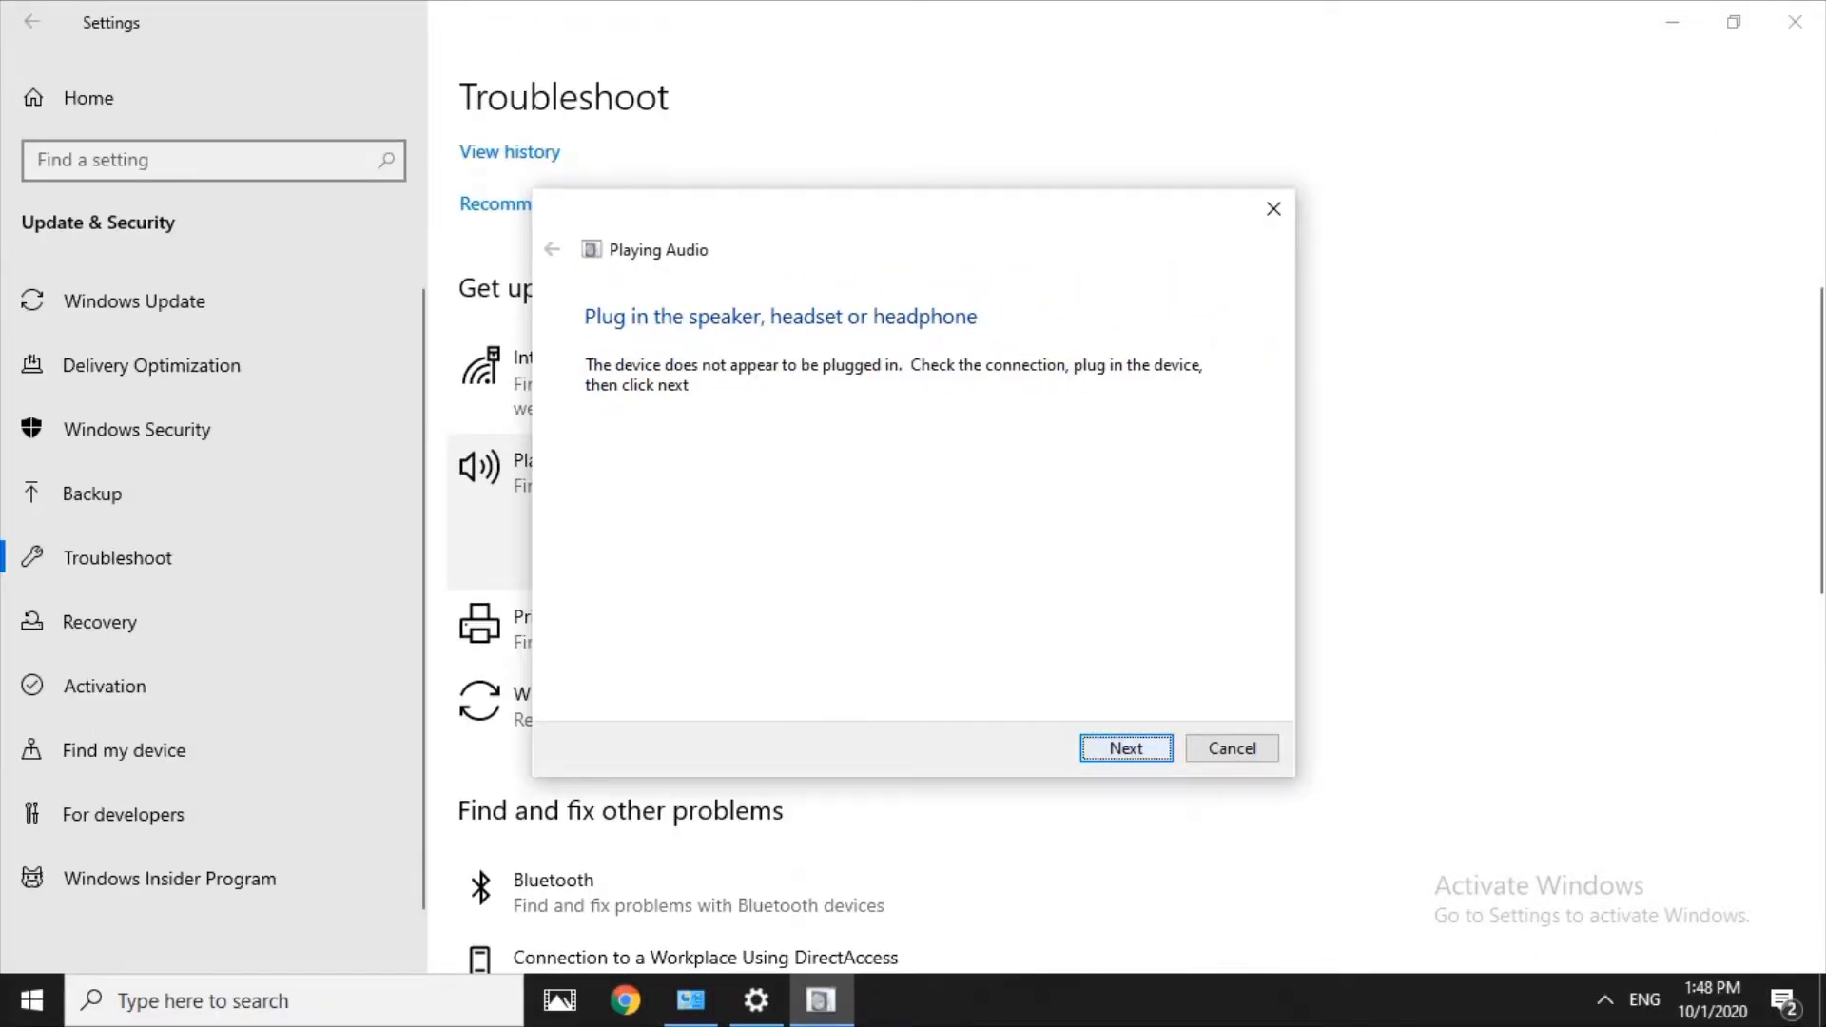
Complete the headset troubleshooting past the plug-in request, and close the troubleshooter and Settings.
{"action": "key", "text": "Return"}
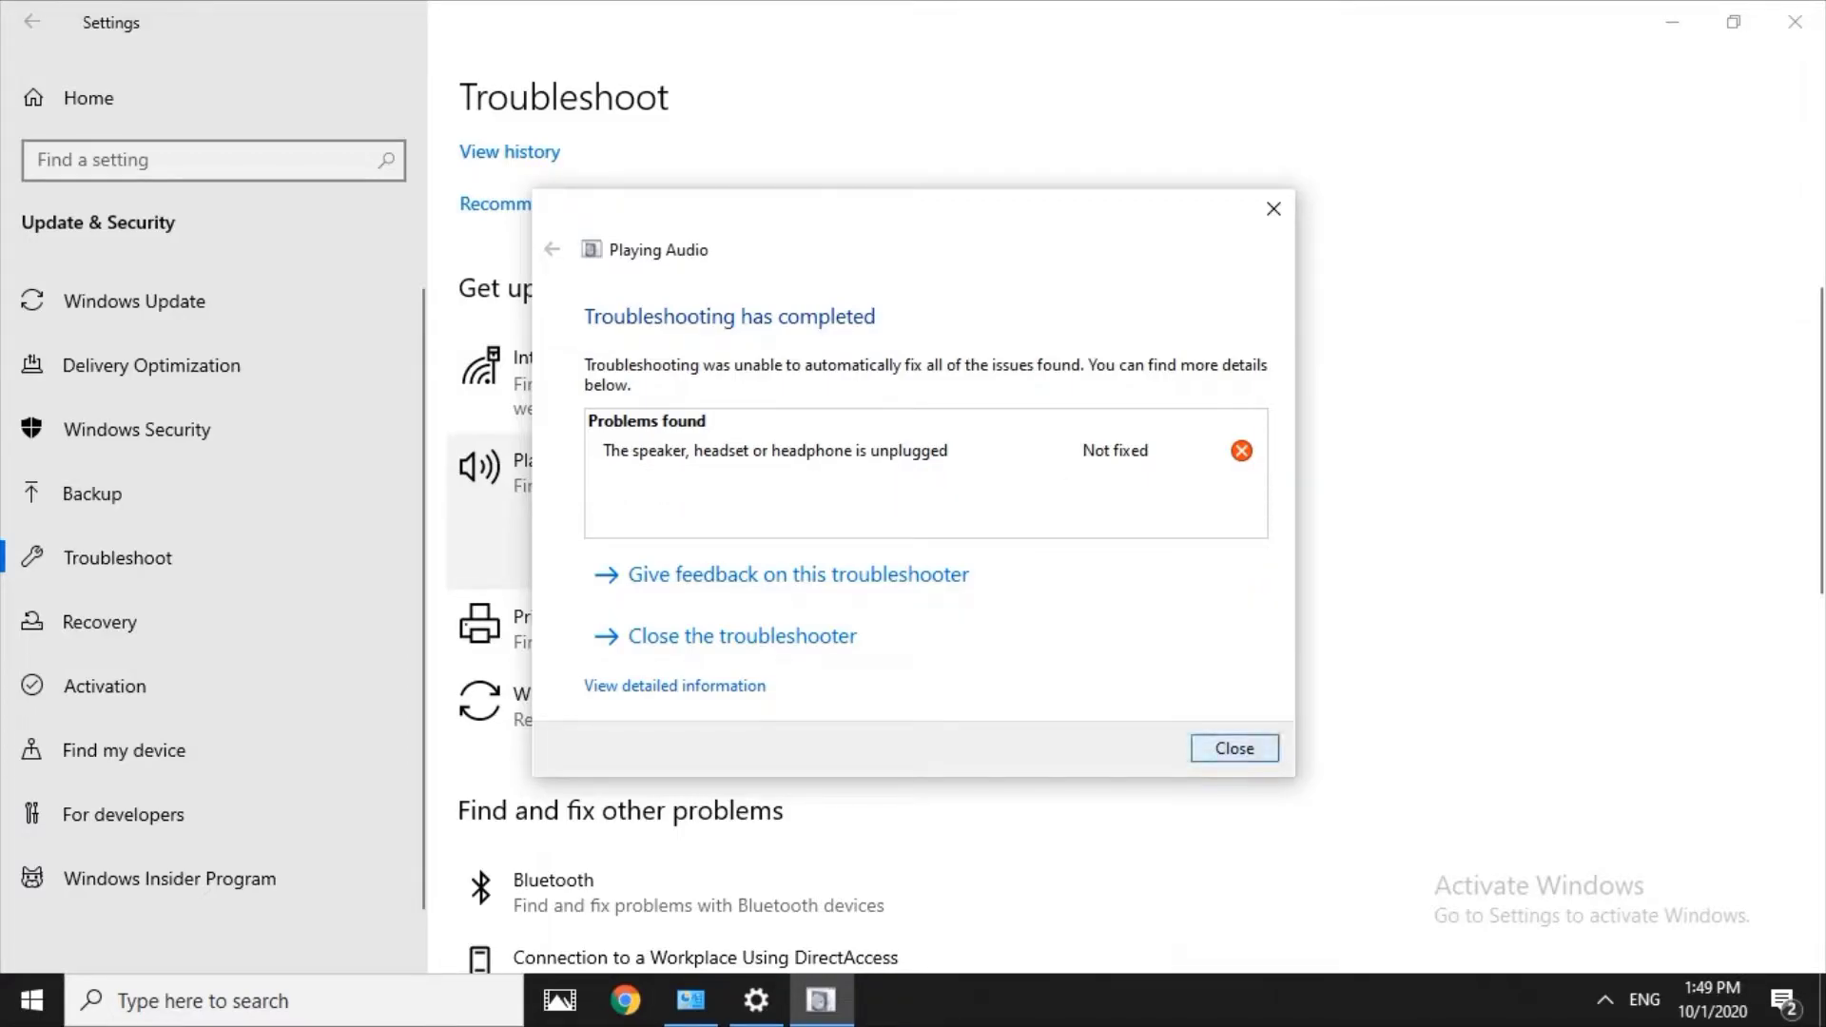
{"action": "left_click", "coordinate": [1234, 749]}
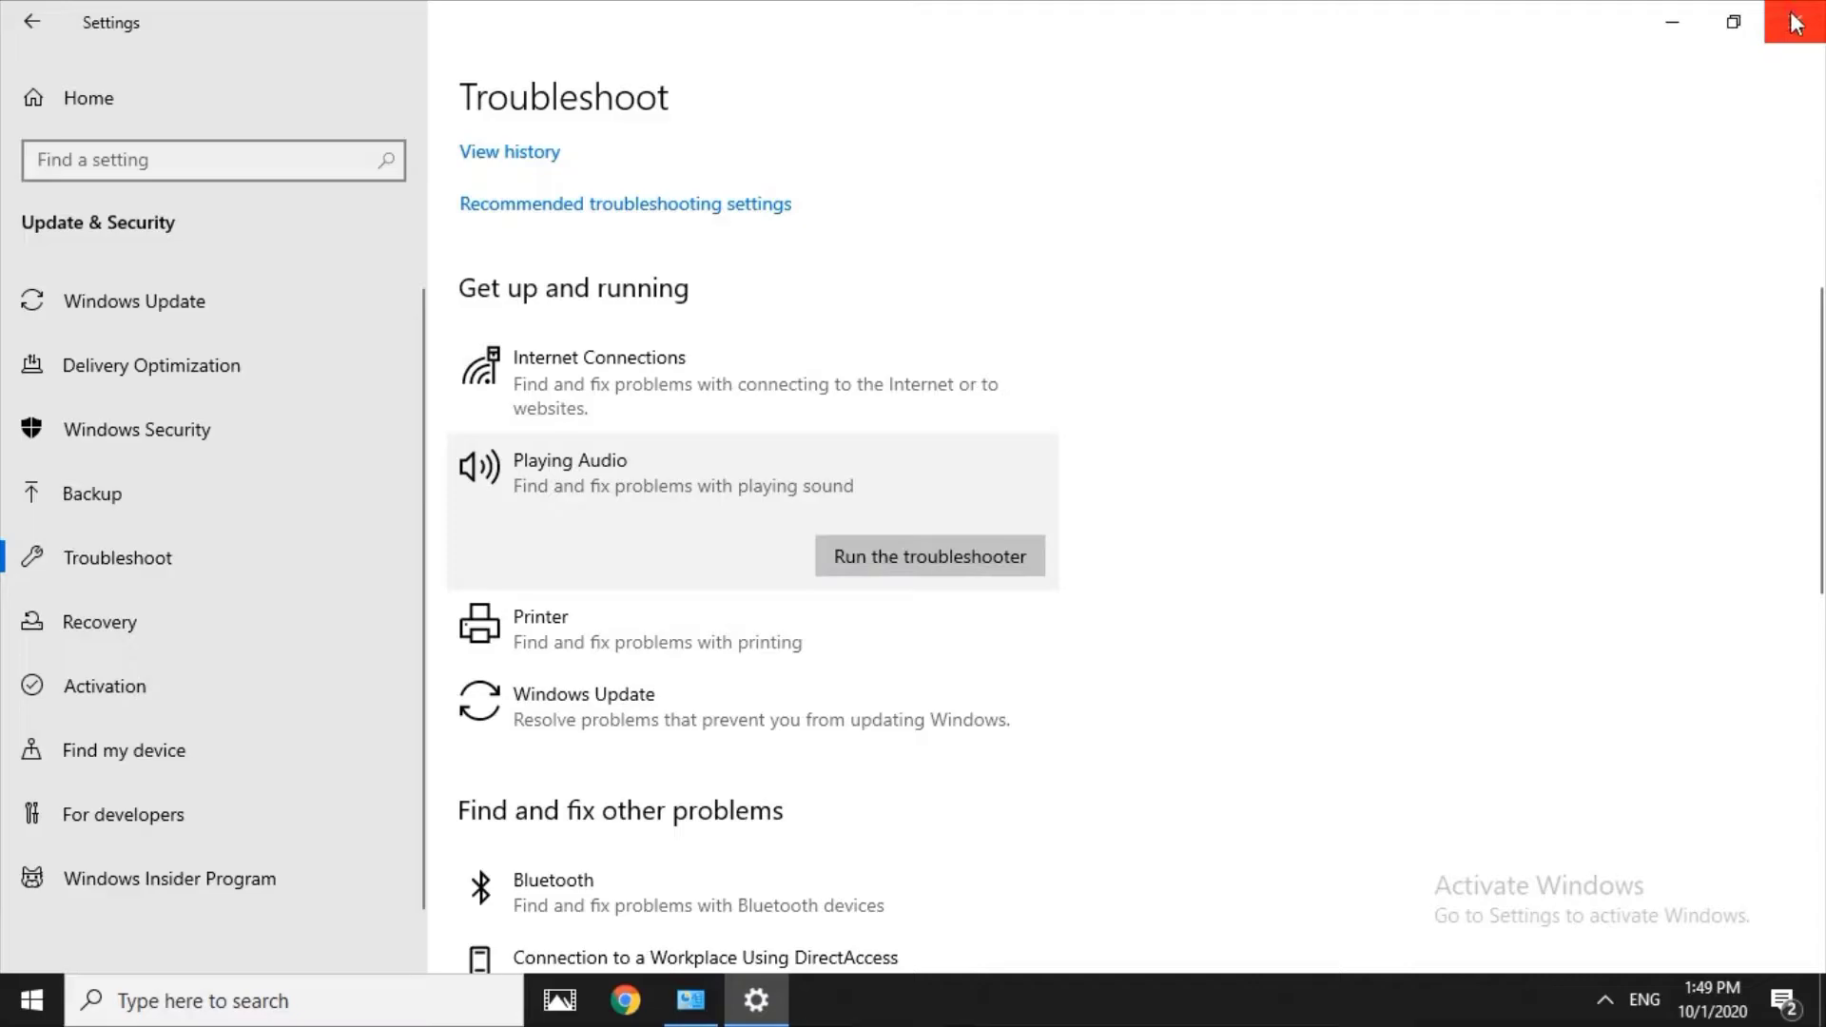
{"action": "left_click", "coordinate": [1795, 22]}
{"action": "right_click", "coordinate": [738, 106]}
{"action": "left_click", "coordinate": [748, 187]}
{"action": "right_click", "coordinate": [582, 128]}
{"action": "left_click", "coordinate": [635, 209]}
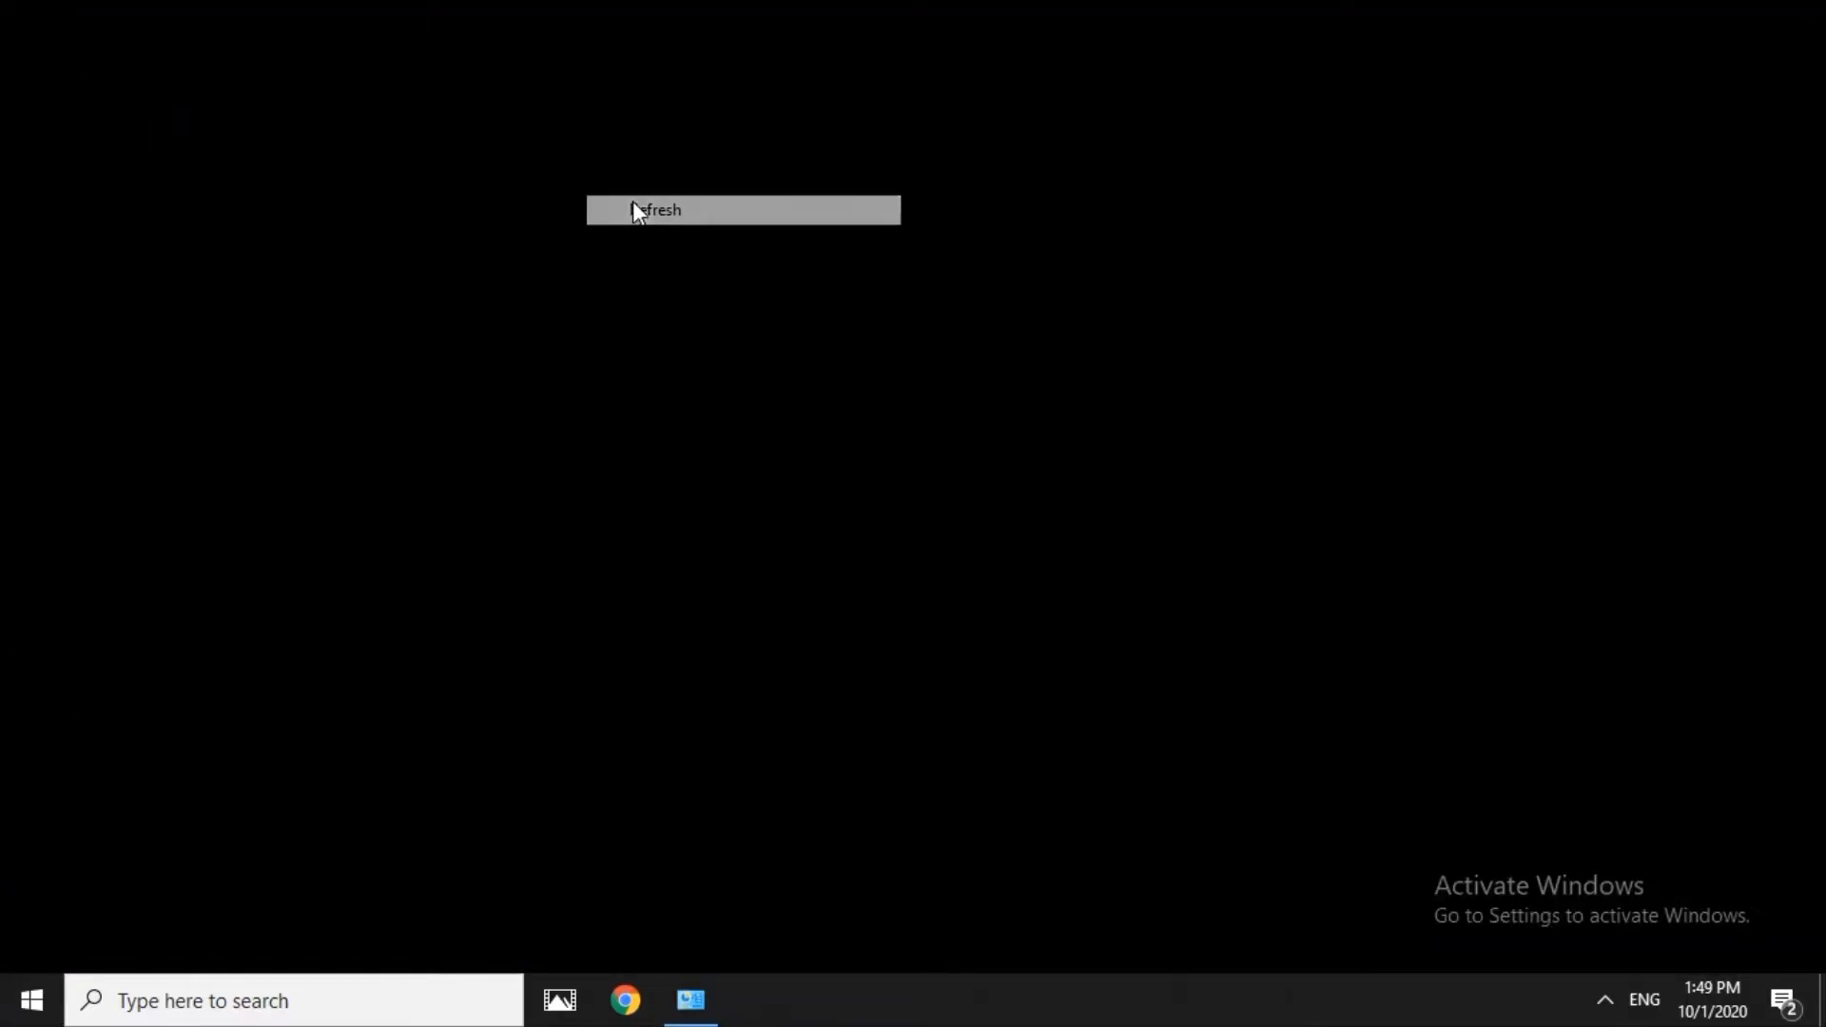
{"action": "right_click", "coordinate": [739, 391]}
{"action": "left_click", "coordinate": [803, 469]}
Search for "control", launch Control Panel and open its Hardware and Sound category.
{"action": "left_click", "coordinate": [245, 1000]}
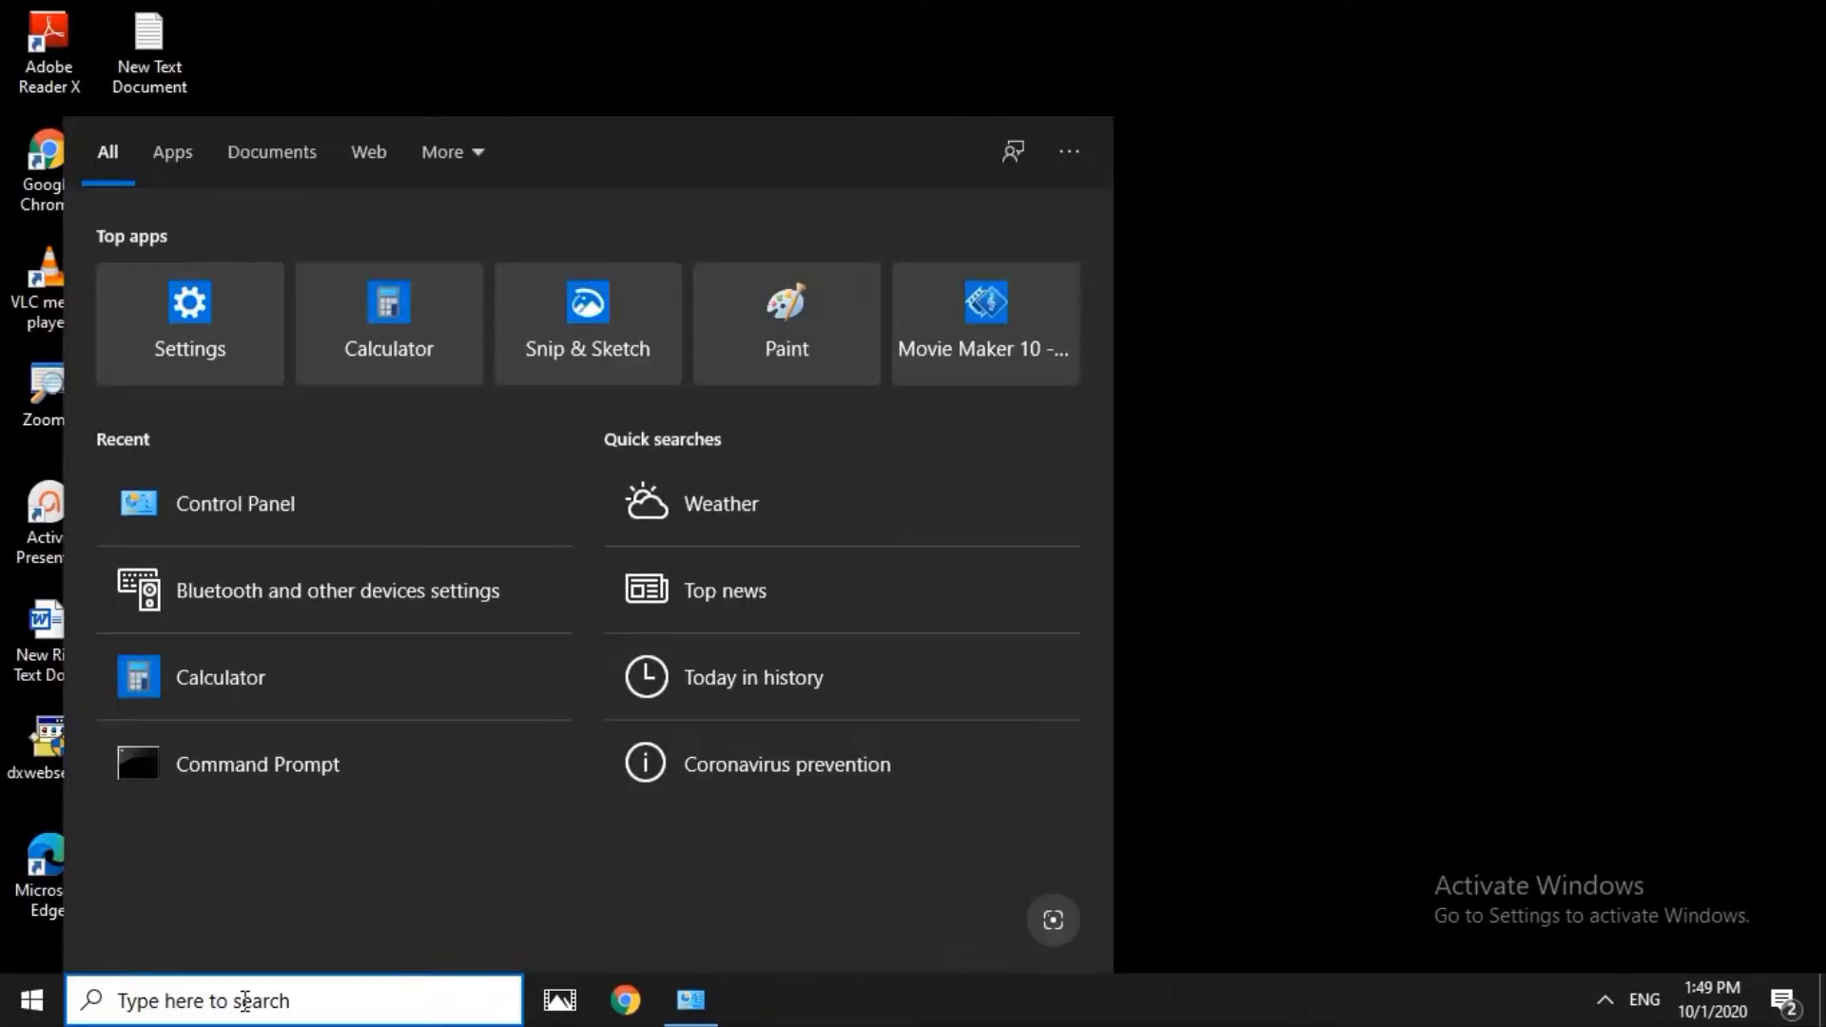
{"action": "type", "text": "control"}
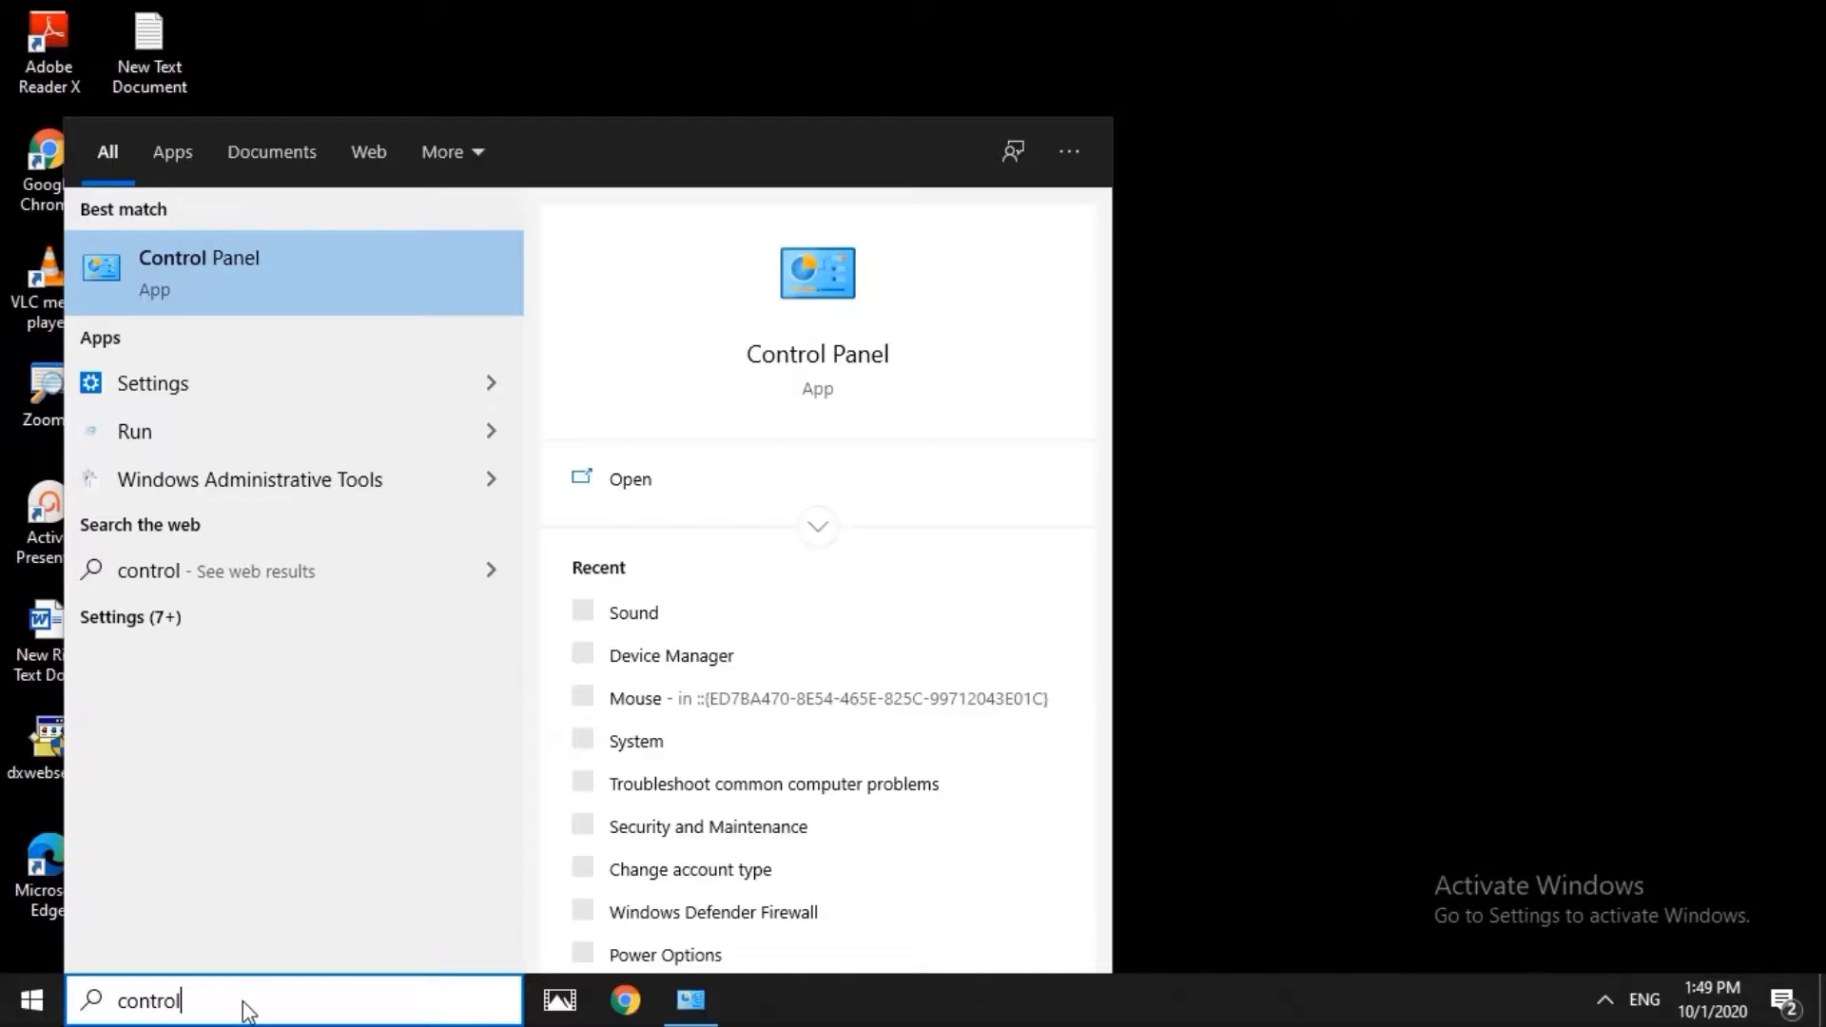
{"action": "left_click", "coordinate": [209, 272]}
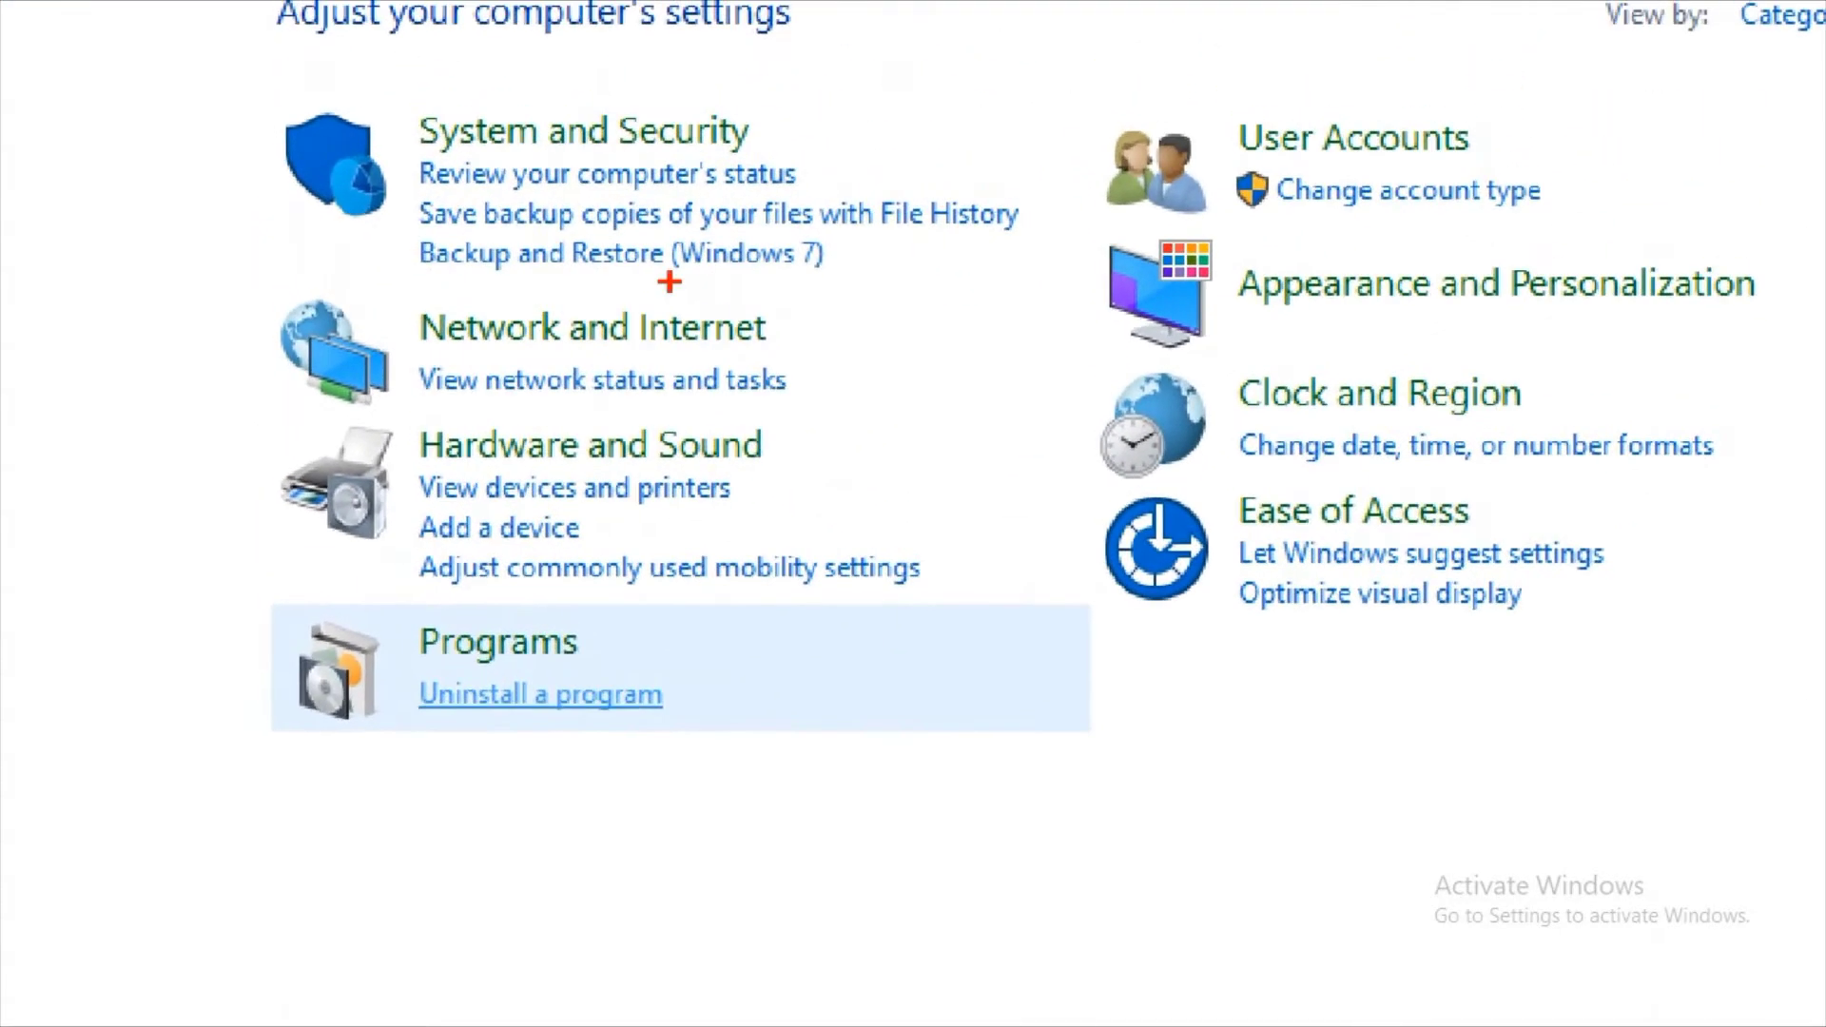
{"action": "left_click_drag", "start_coordinate": [416, 474], "coordinate": [806, 470]}
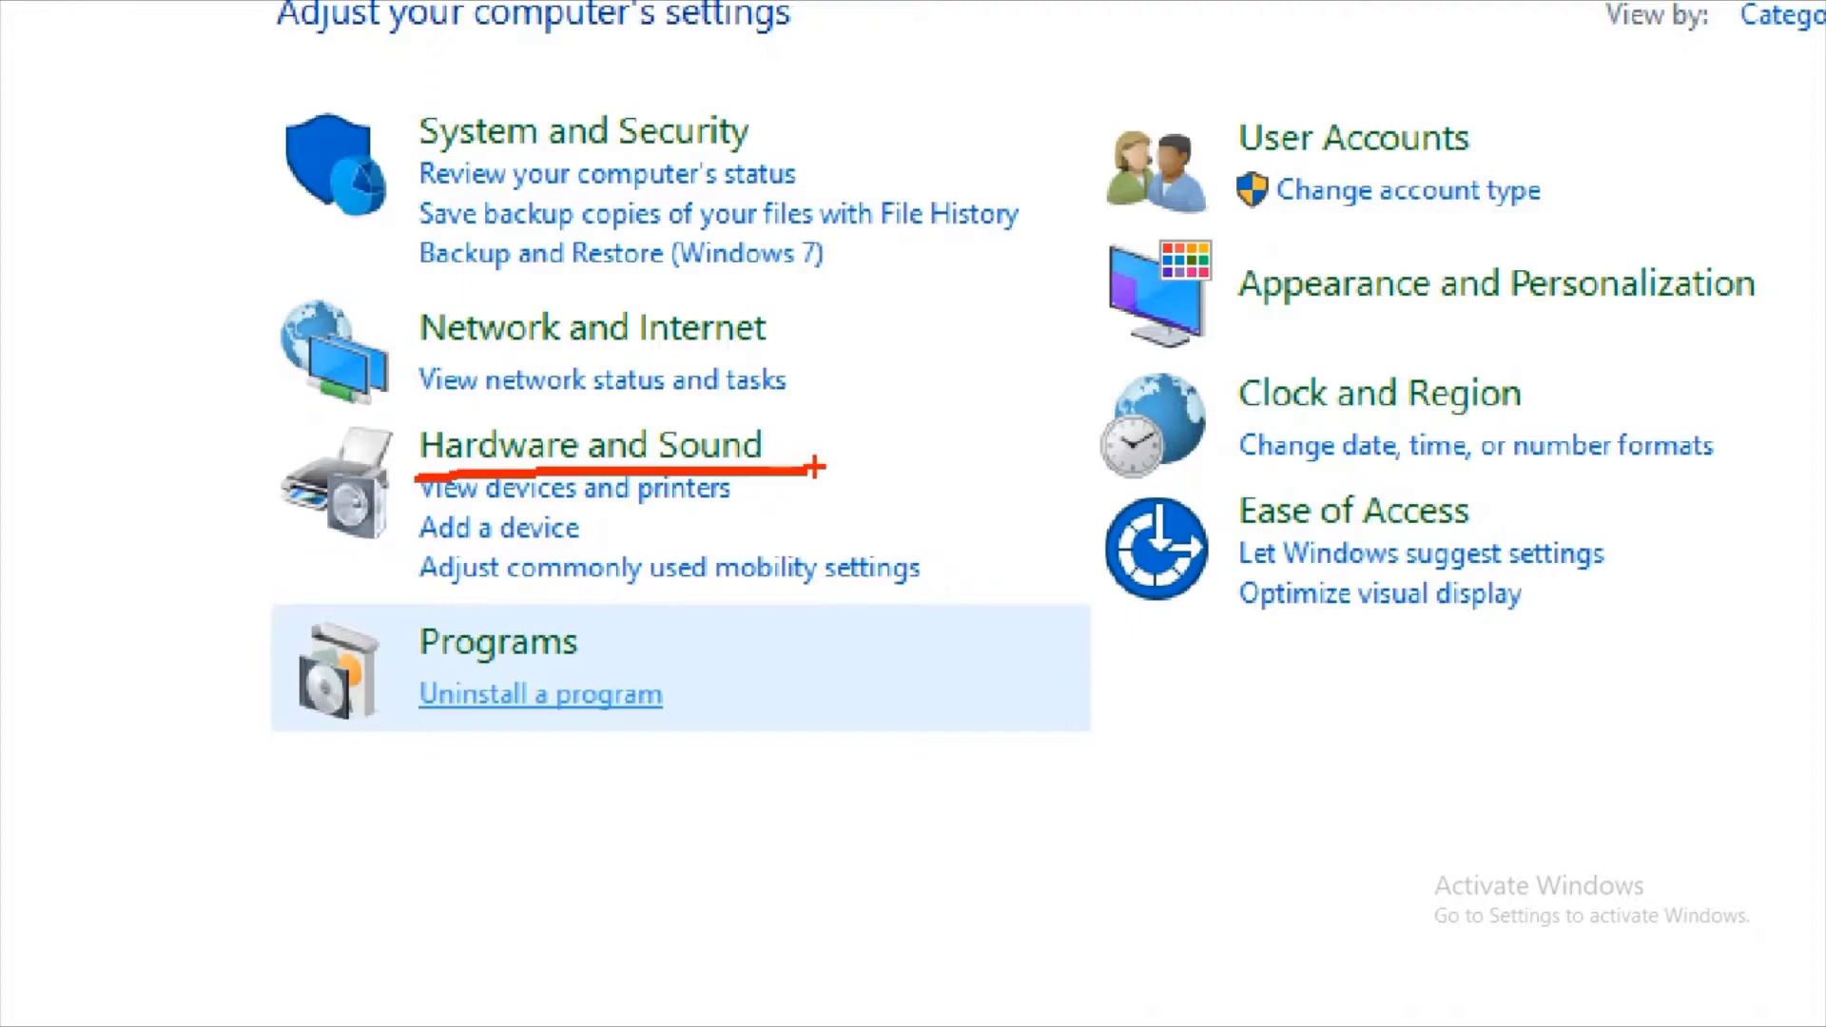
{"action": "left_click", "coordinate": [761, 457]}
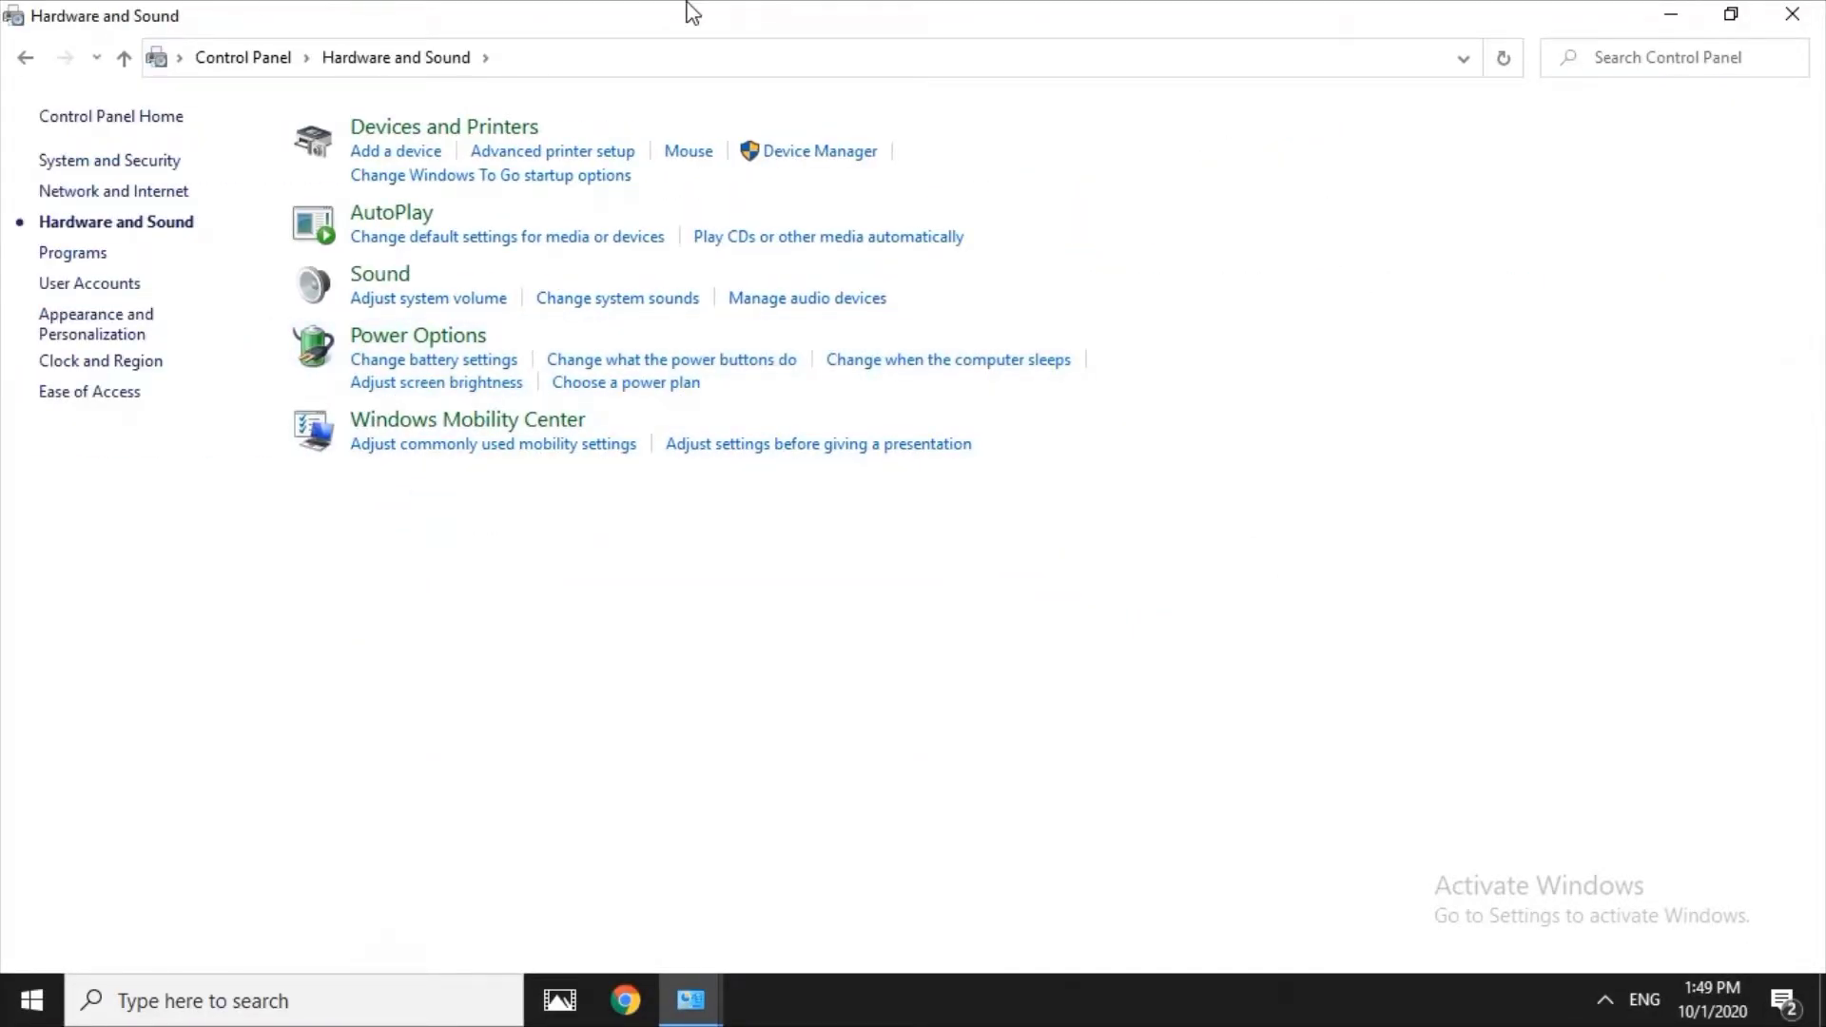
Open the Sound dialog, move it clear of the window's edge and show its Communications settings.
{"action": "left_click_drag", "start_coordinate": [348, 290], "coordinate": [569, 299]}
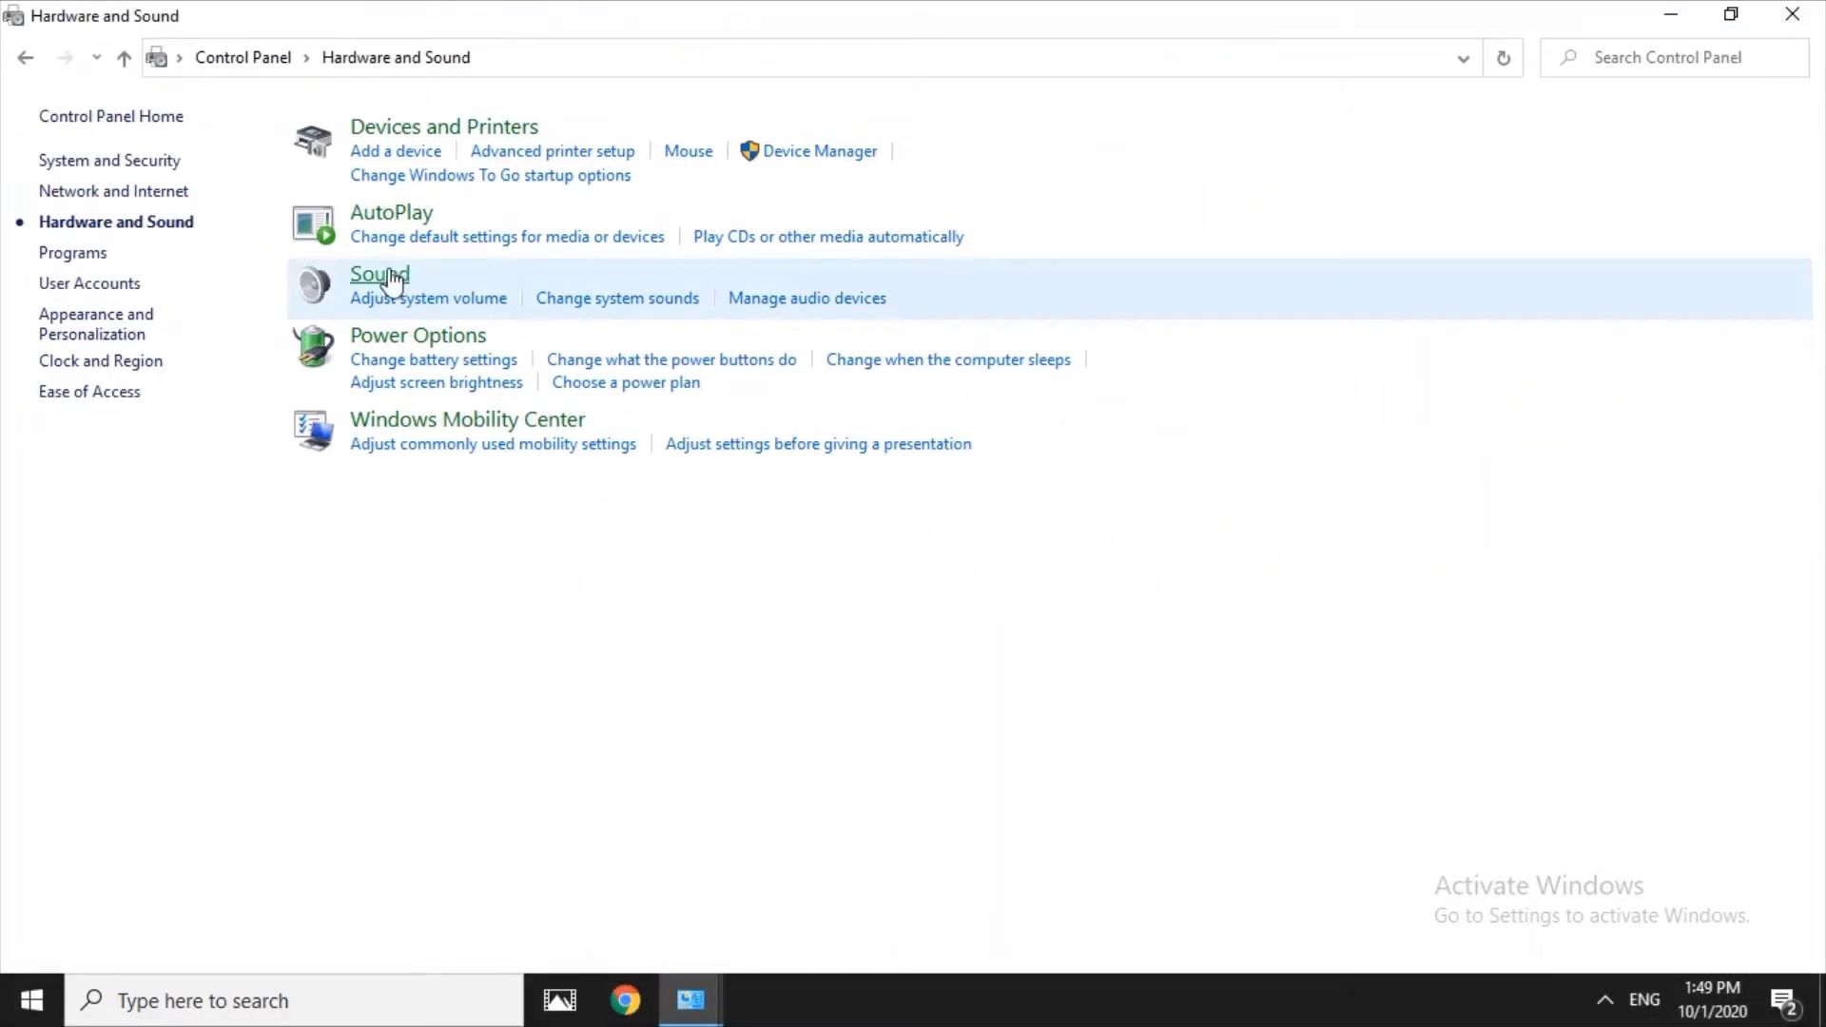
{"action": "left_click", "coordinate": [392, 281]}
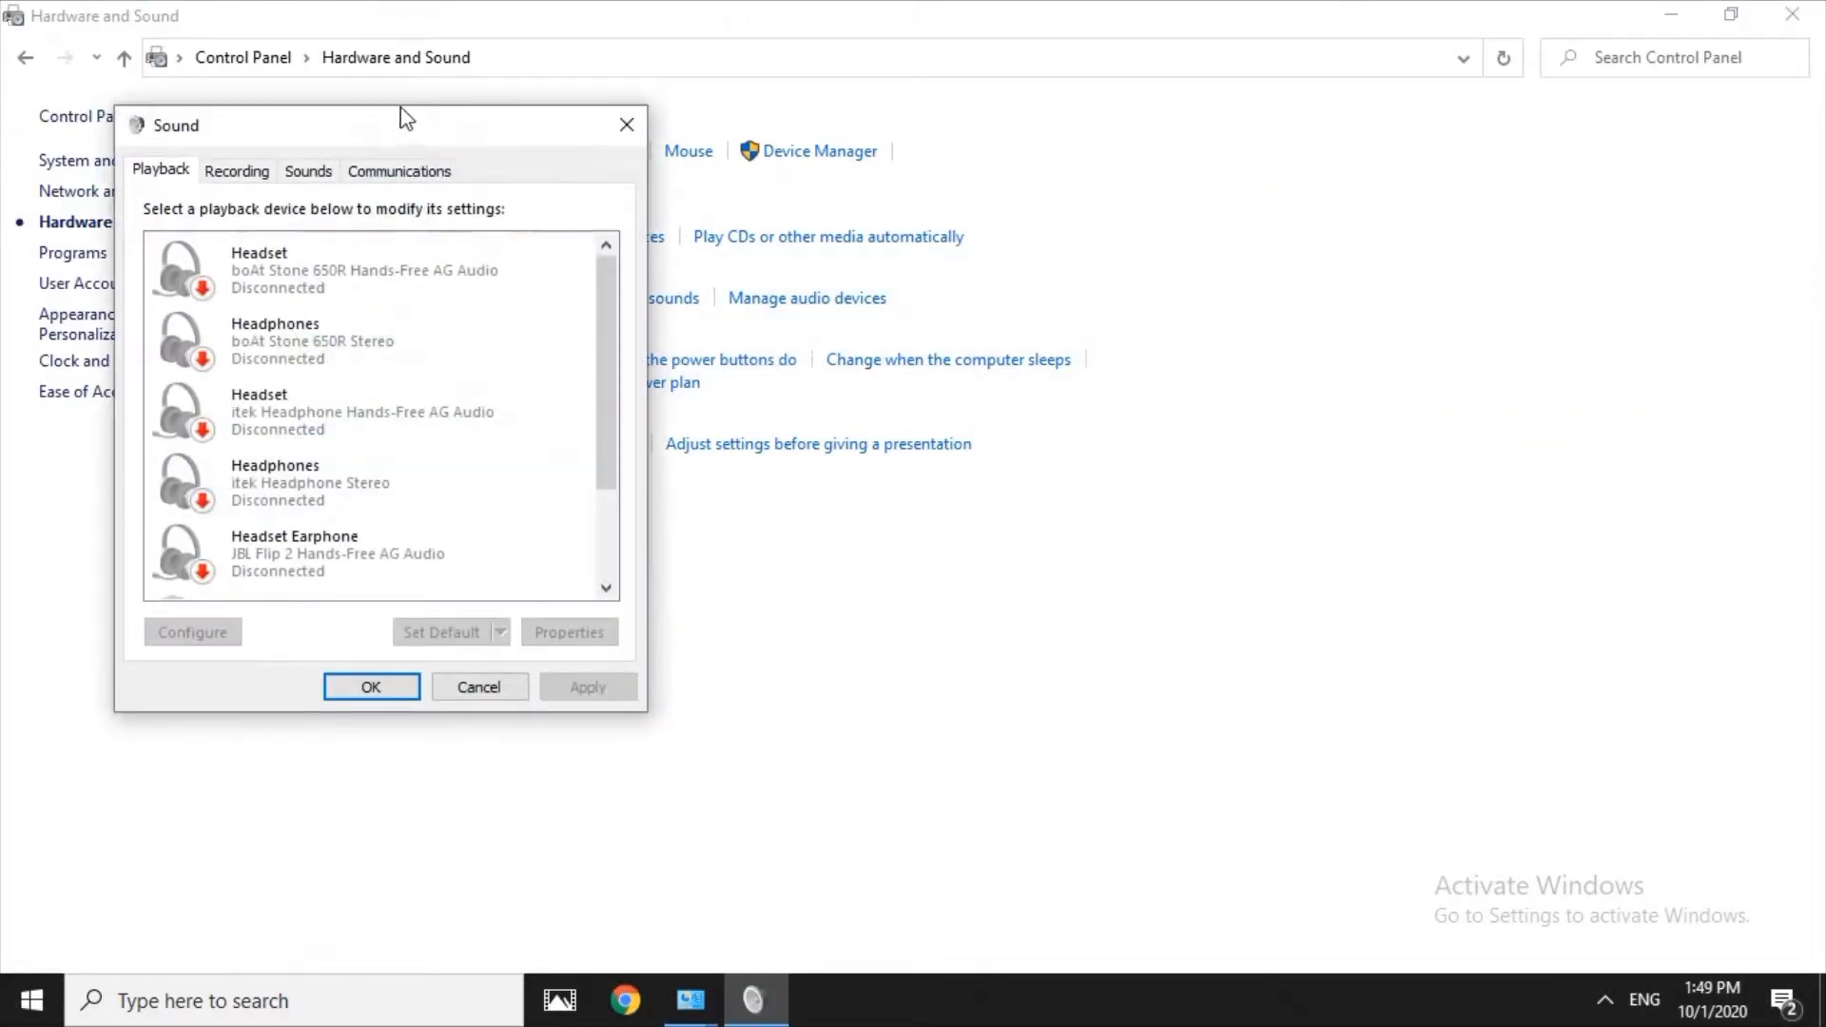
{"action": "left_click_drag", "start_coordinate": [701, 168], "coordinate": [784, 168]}
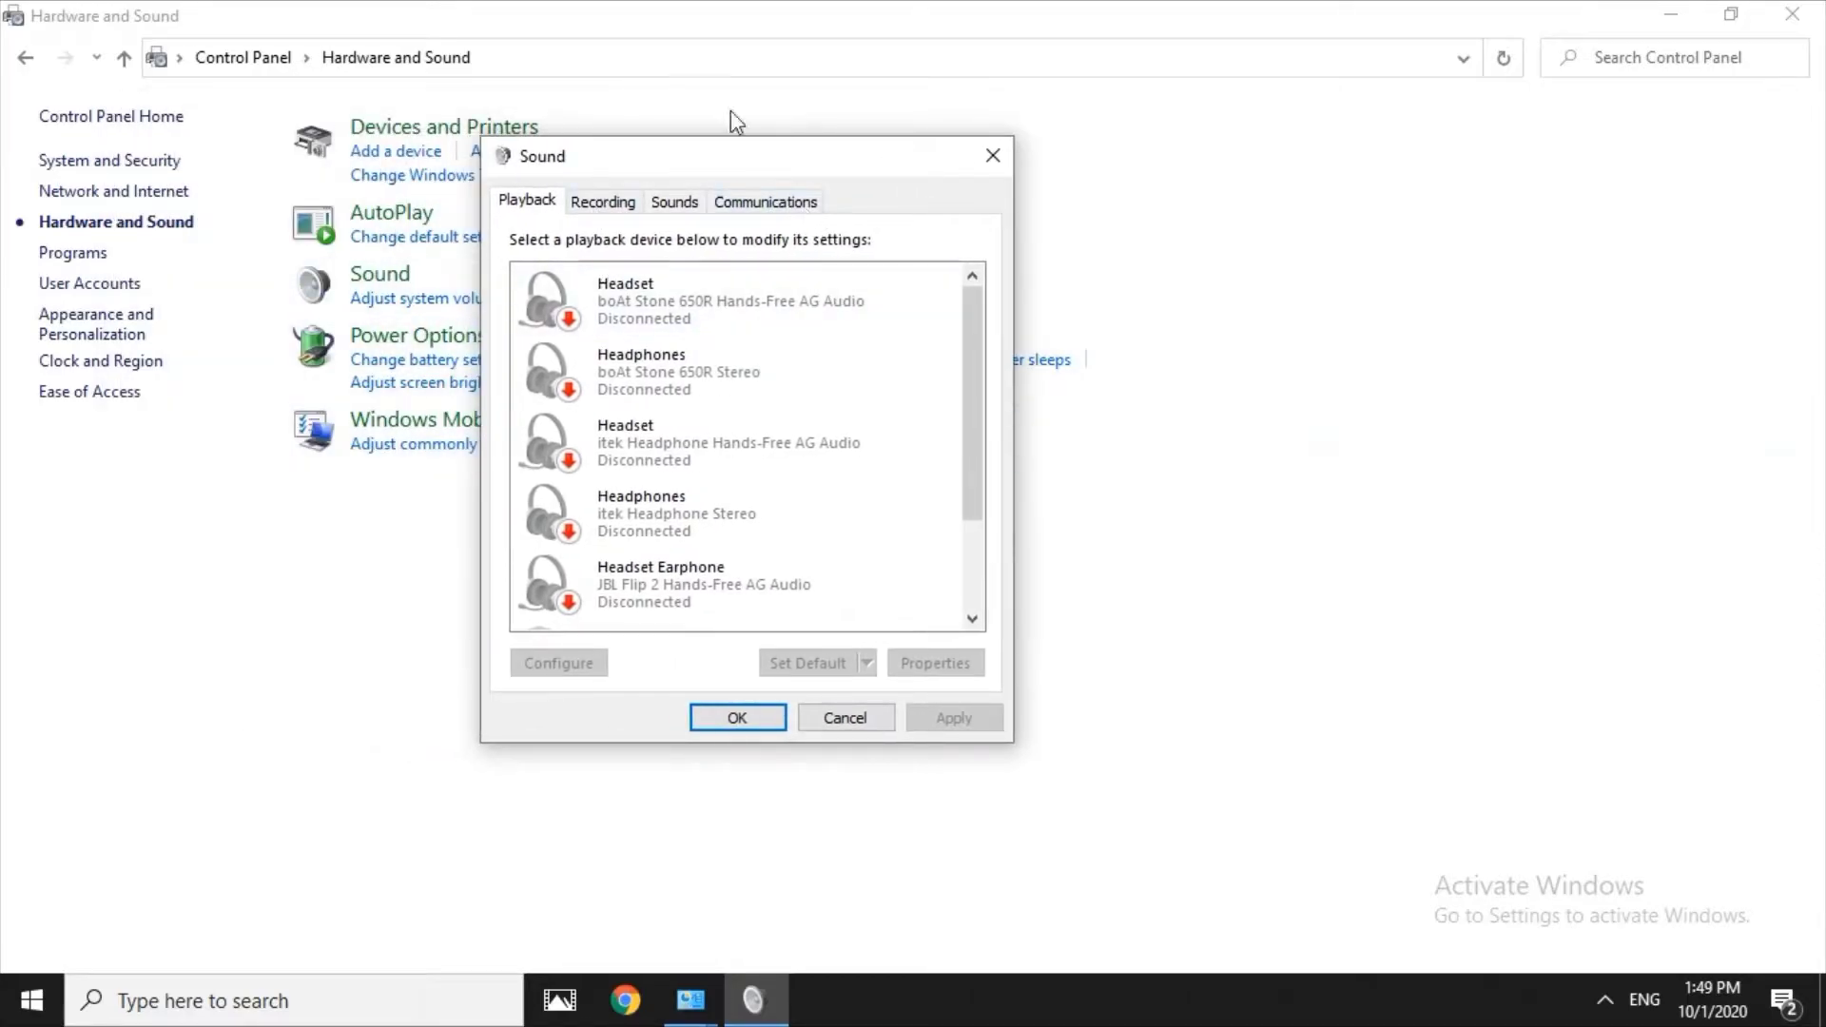
{"action": "left_click", "coordinate": [778, 204]}
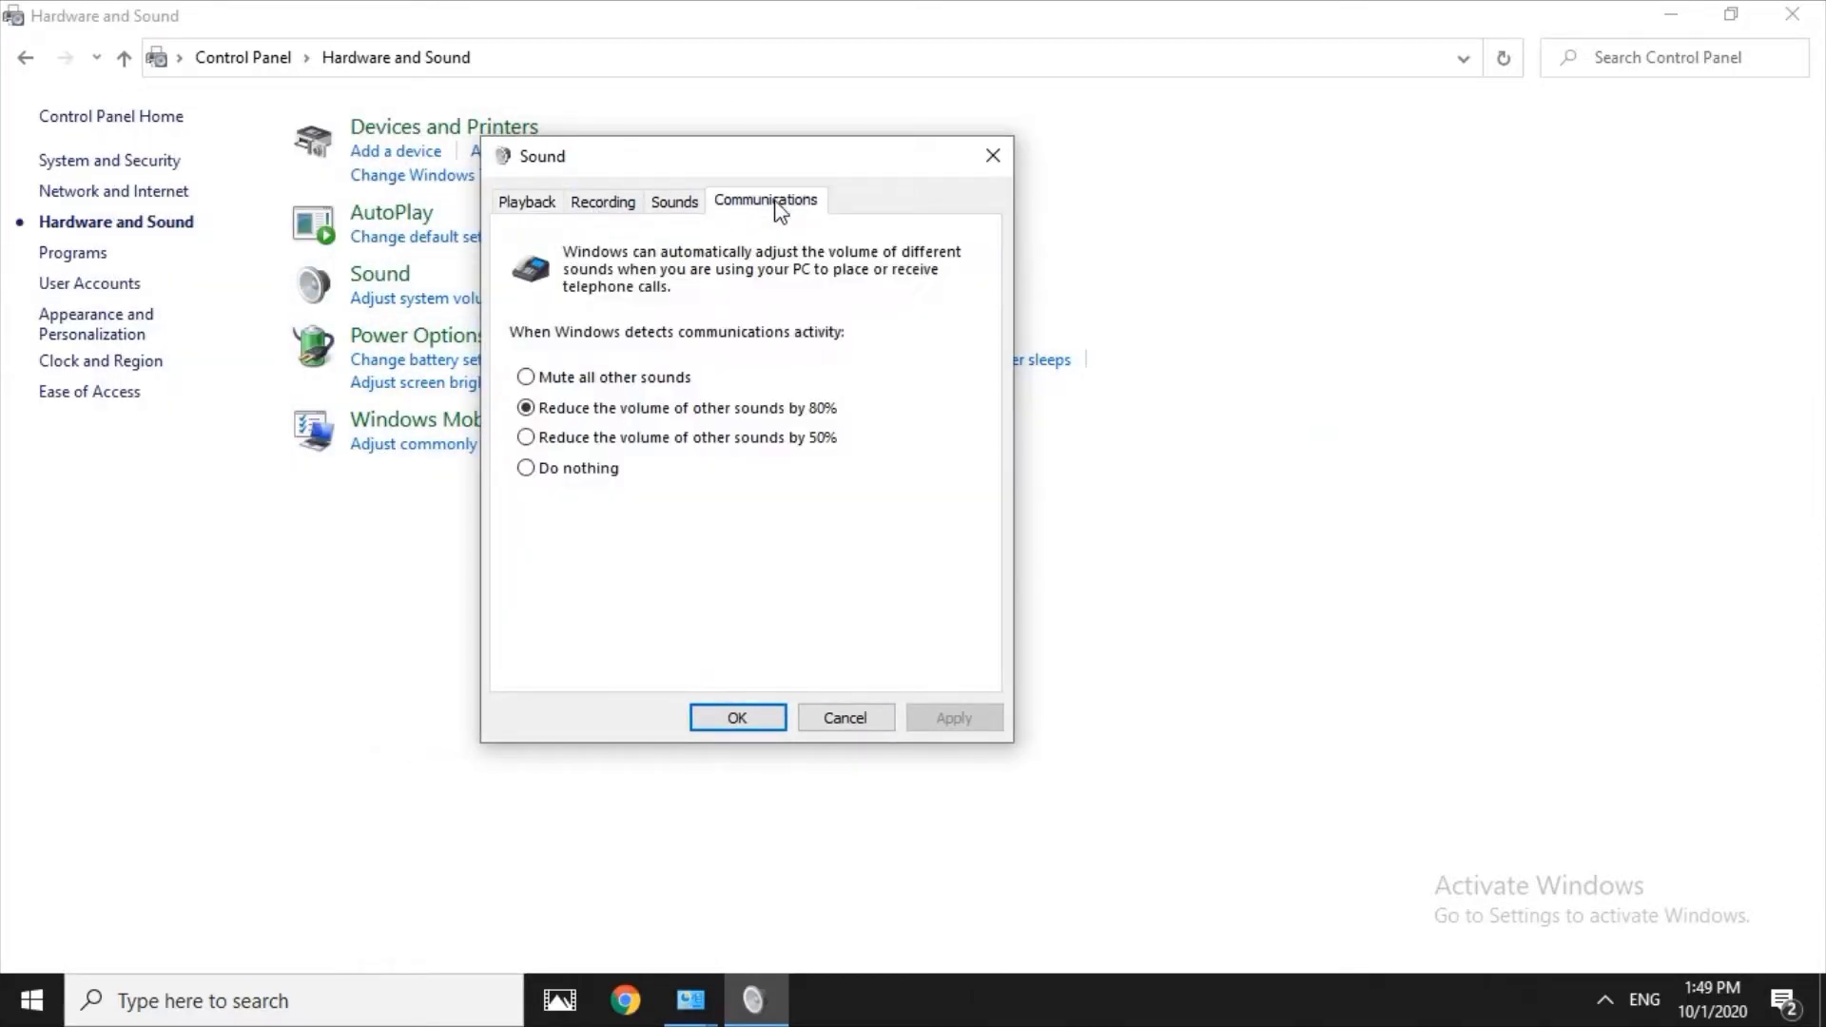
{"action": "left_click_drag", "start_coordinate": [710, 216], "coordinate": [854, 217]}
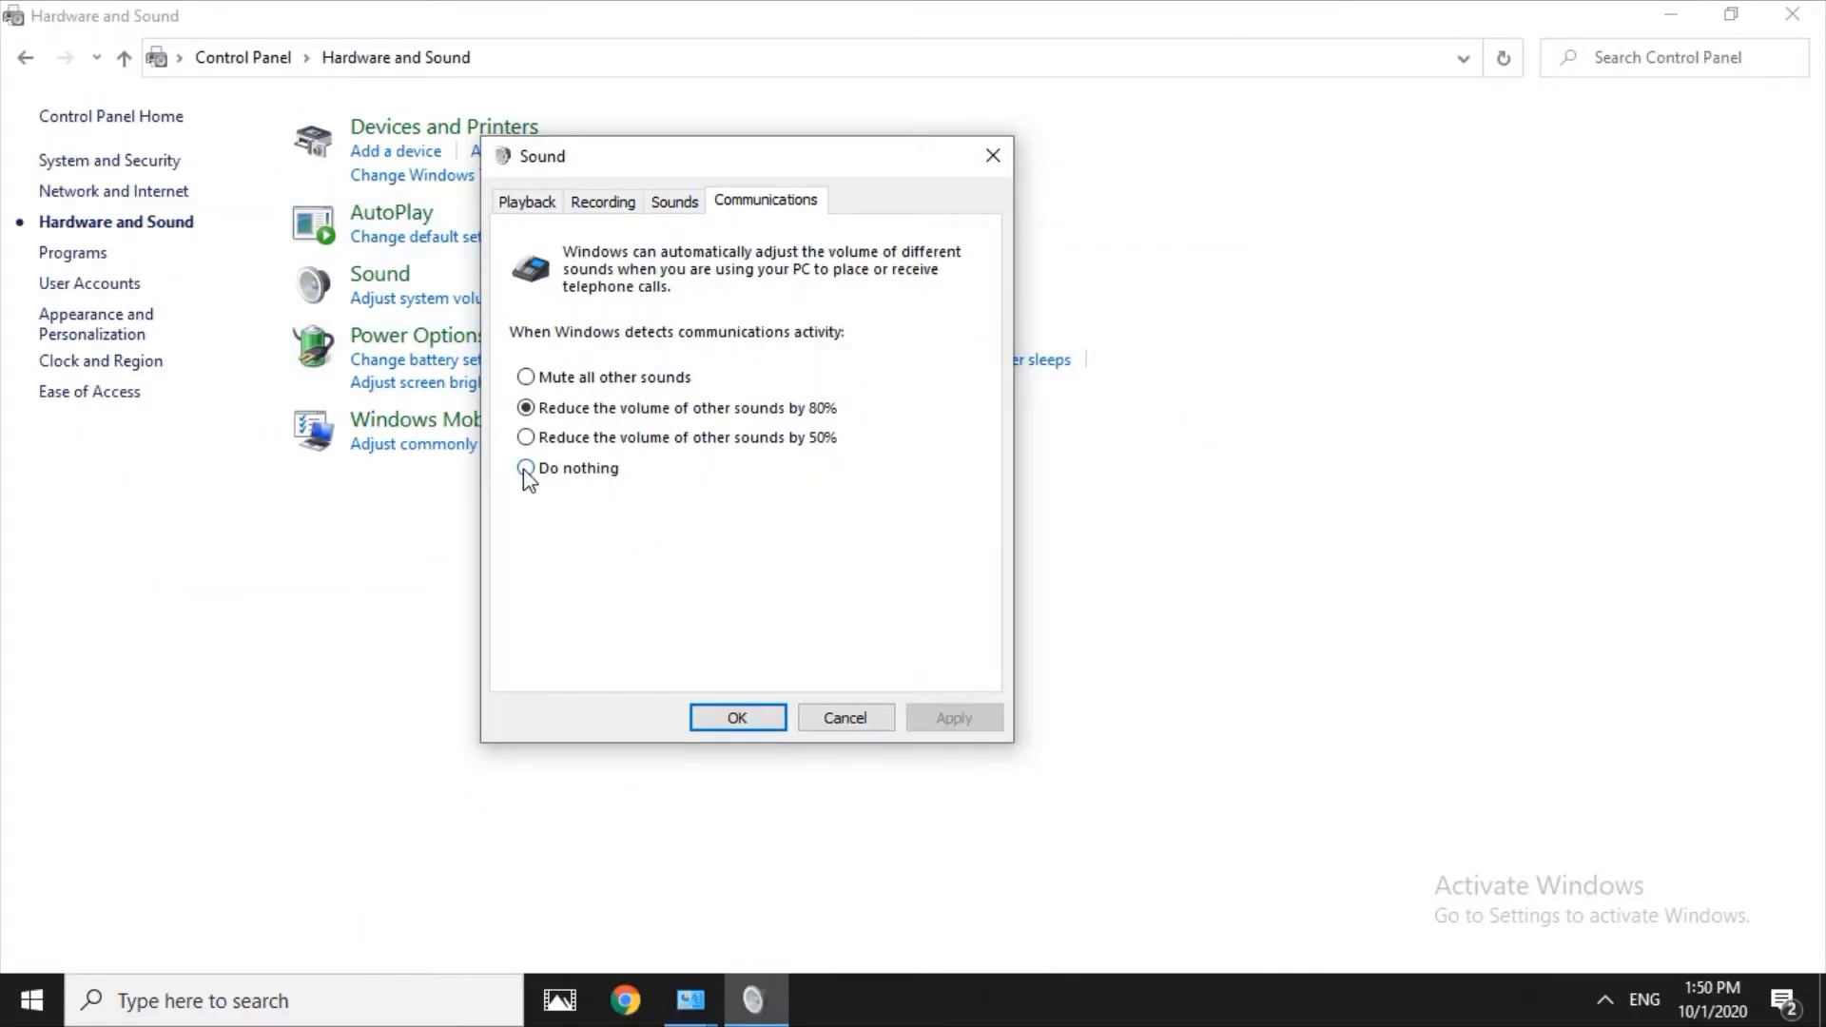
Choose Do nothing as the response to communications activity and dismiss the Sound dialog without saving.
{"action": "left_click_drag", "start_coordinate": [511, 482], "coordinate": [656, 482]}
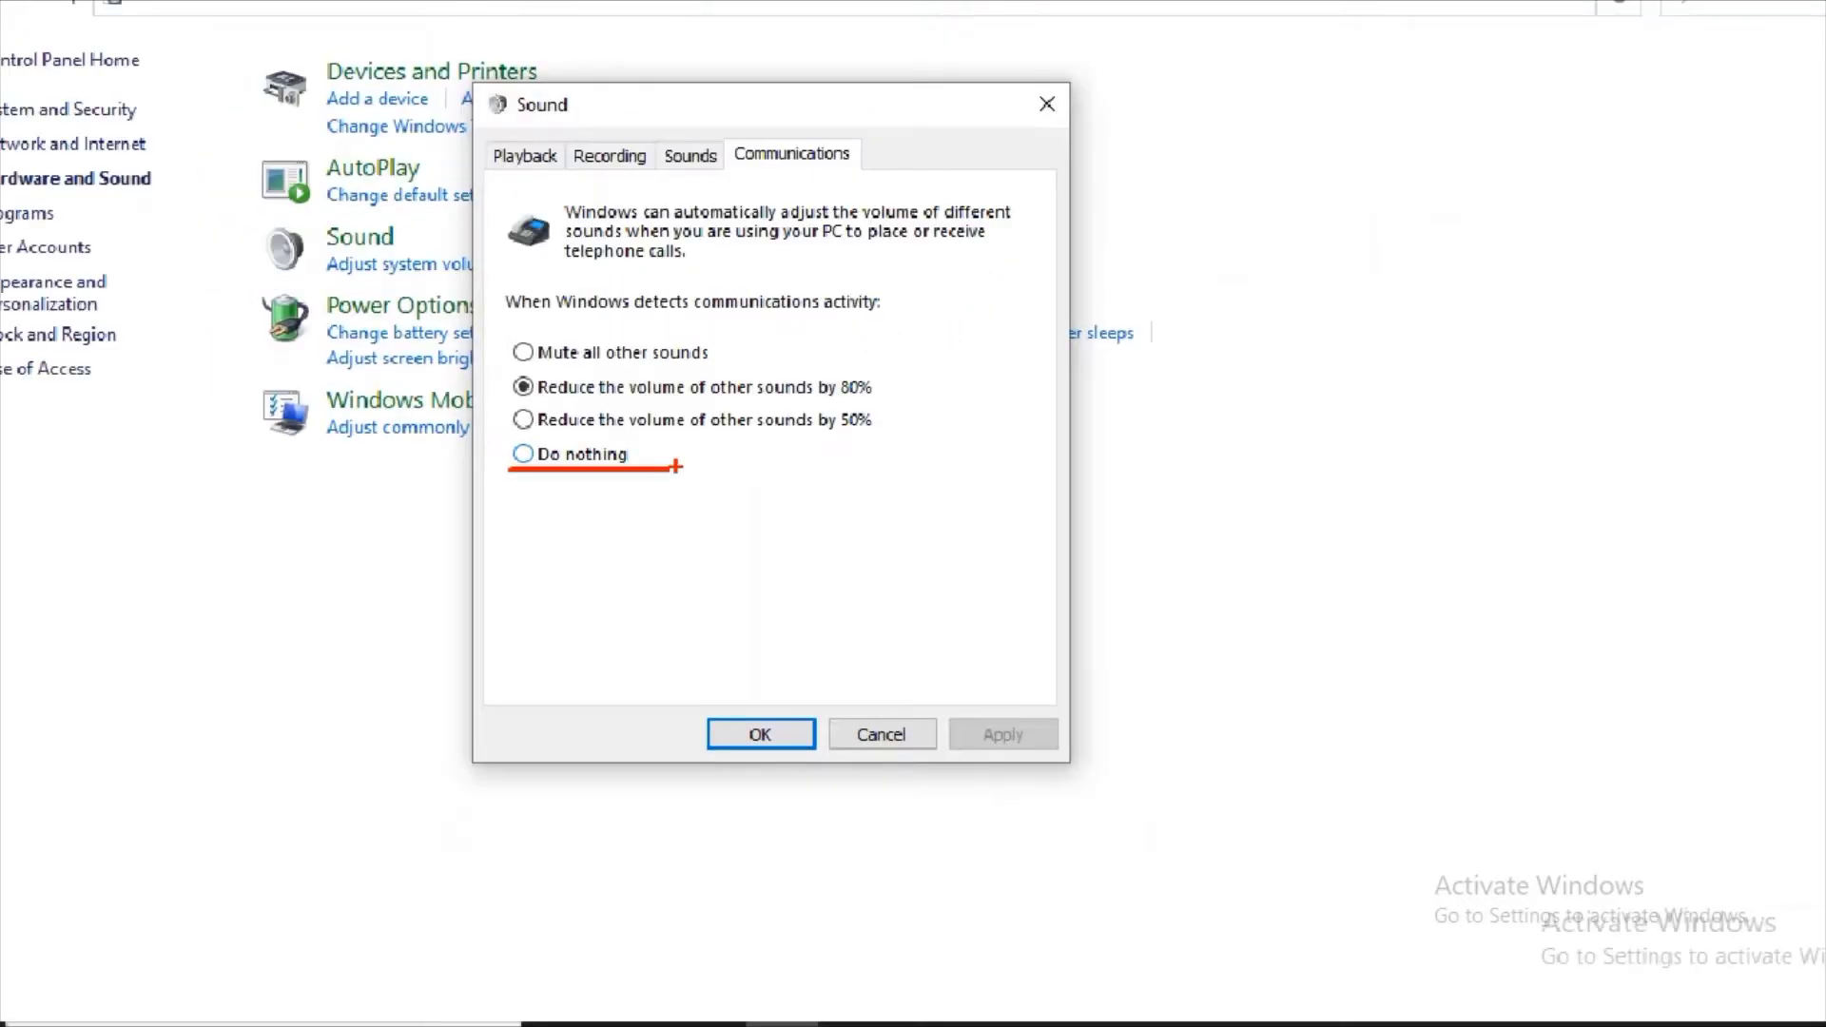
{"action": "left_click", "coordinate": [516, 384]}
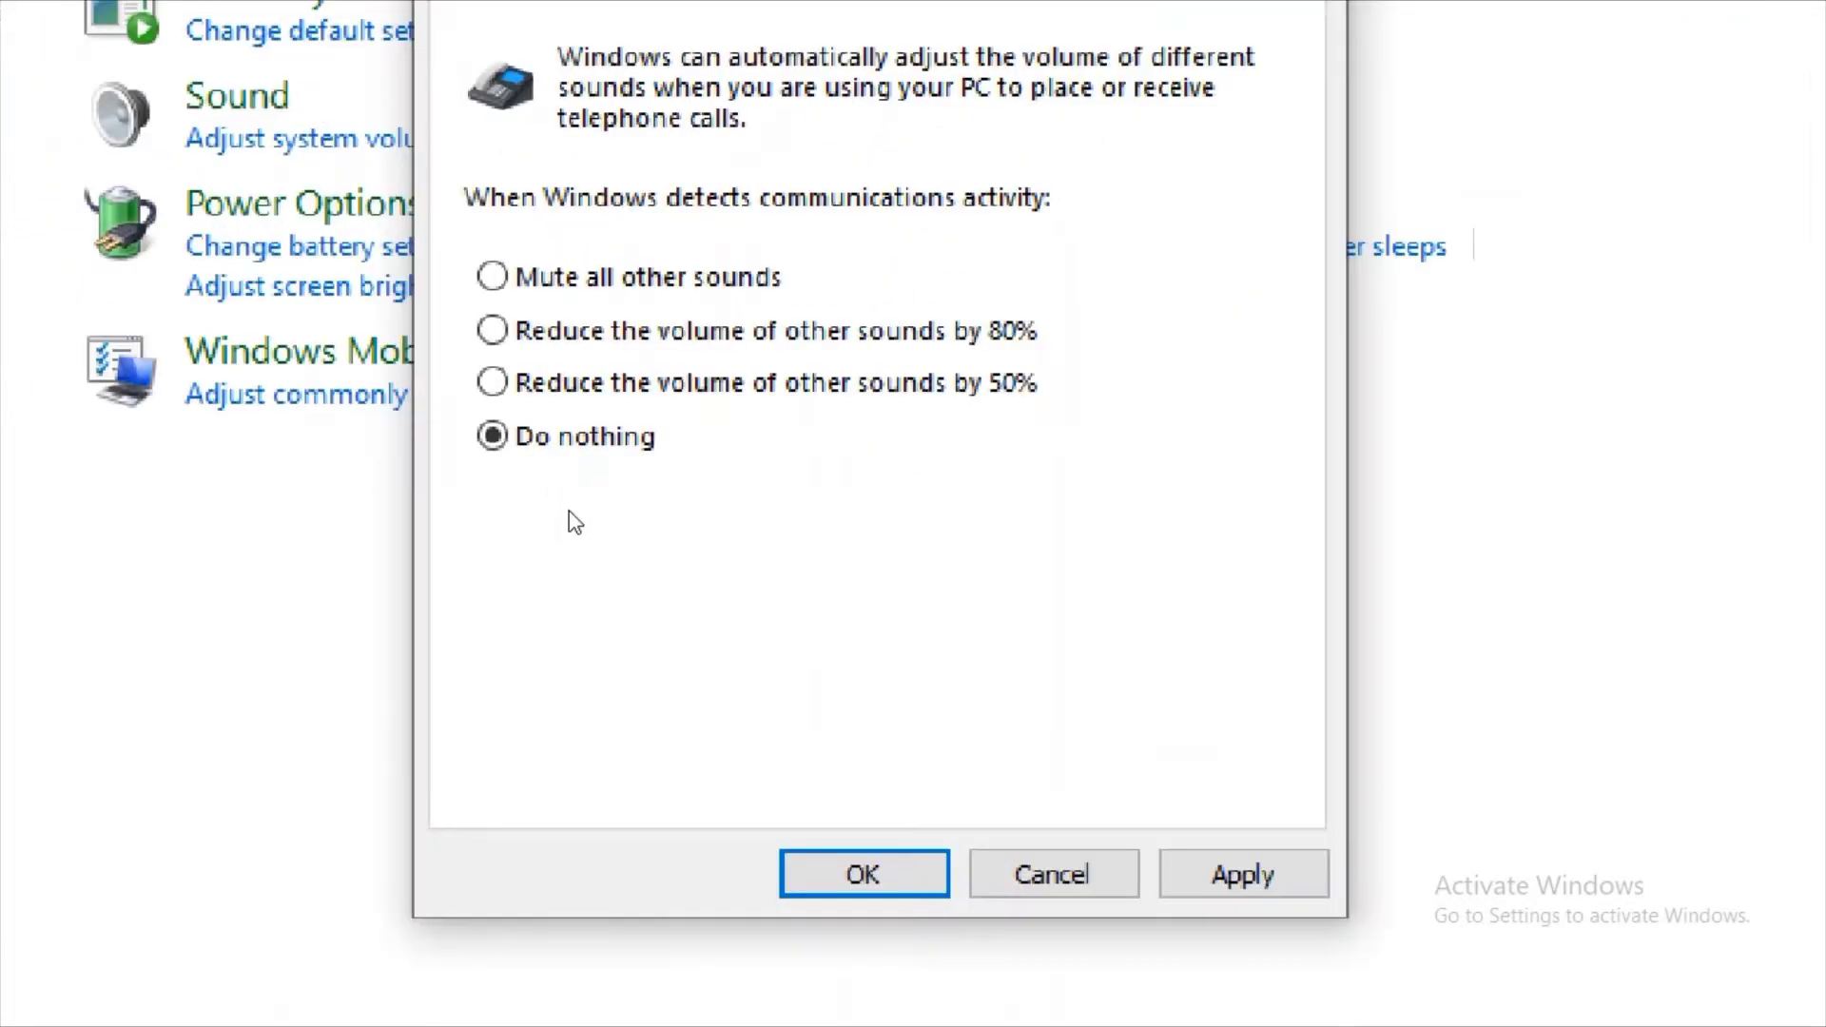
{"action": "left_click_drag", "start_coordinate": [540, 484], "coordinate": [663, 485]}
{"action": "left_click_drag", "start_coordinate": [1168, 914], "coordinate": [1350, 911]}
{"action": "left_click_drag", "start_coordinate": [784, 914], "coordinate": [1016, 912]}
{"action": "left_click_drag", "start_coordinate": [1206, 894], "coordinate": [1310, 893]}
{"action": "left_click_drag", "start_coordinate": [806, 892], "coordinate": [911, 892]}
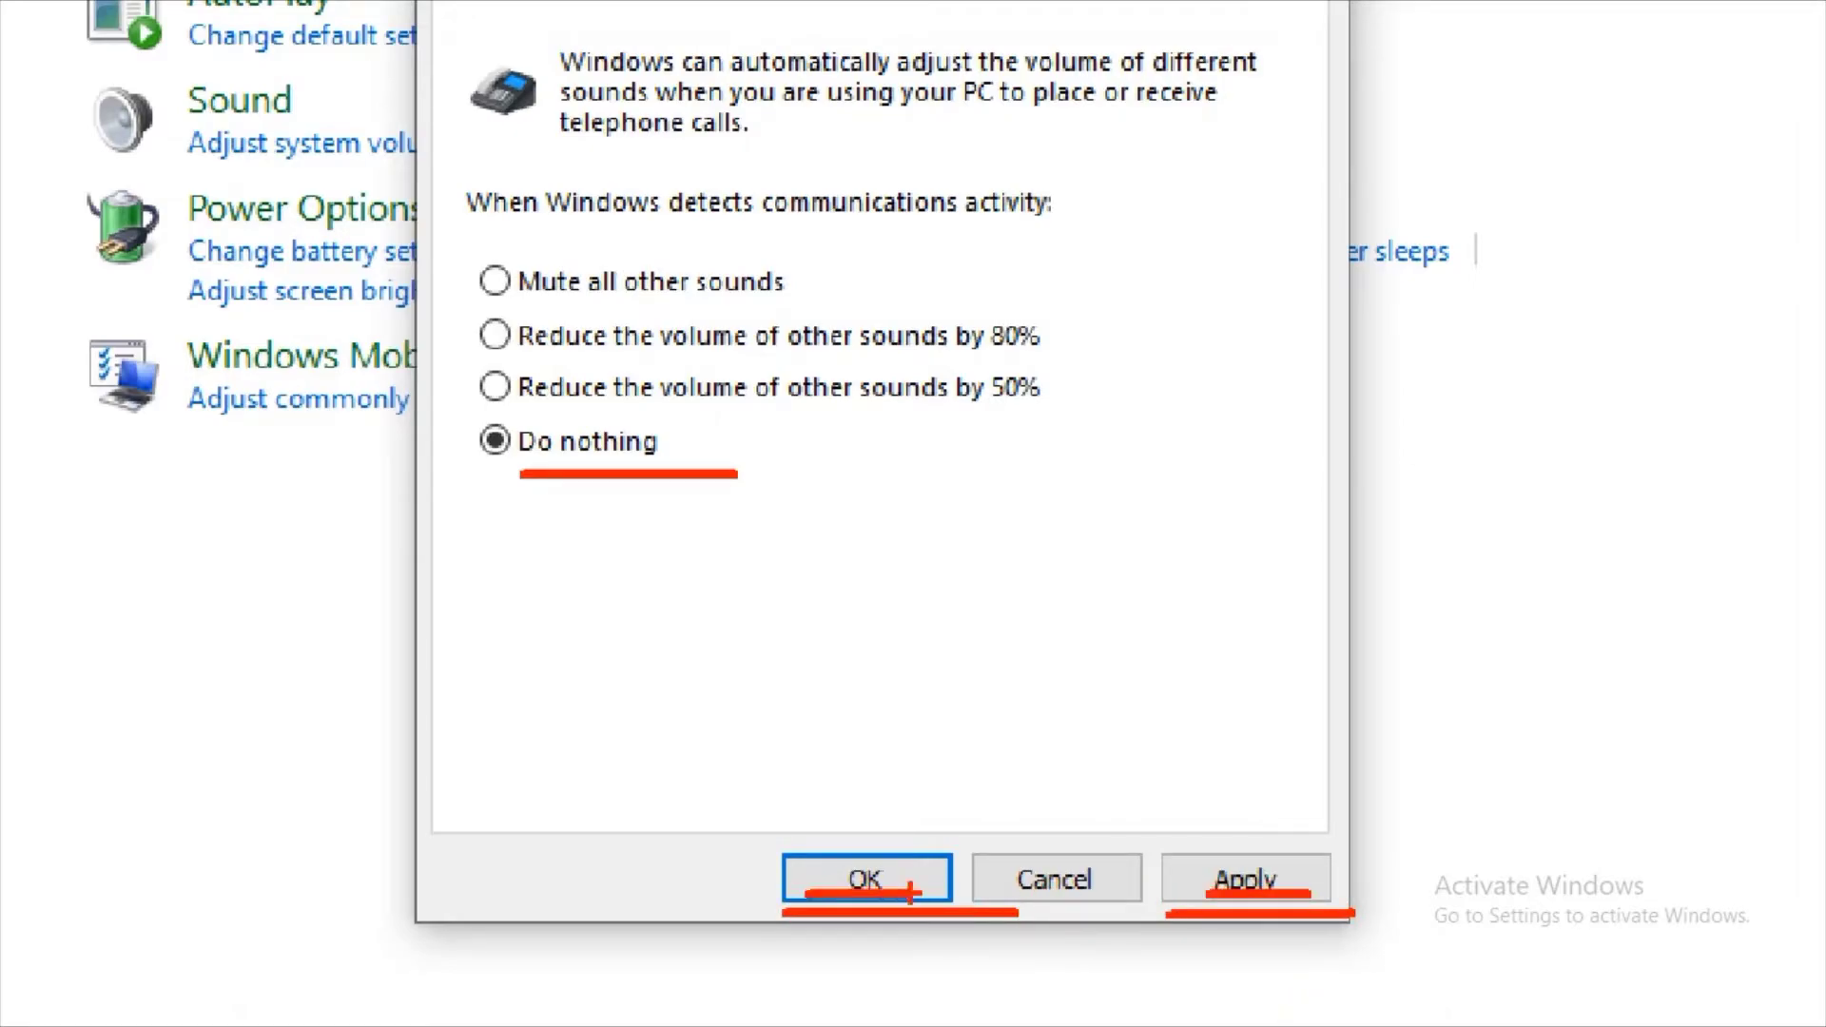
{"action": "left_click", "coordinate": [1065, 884]}
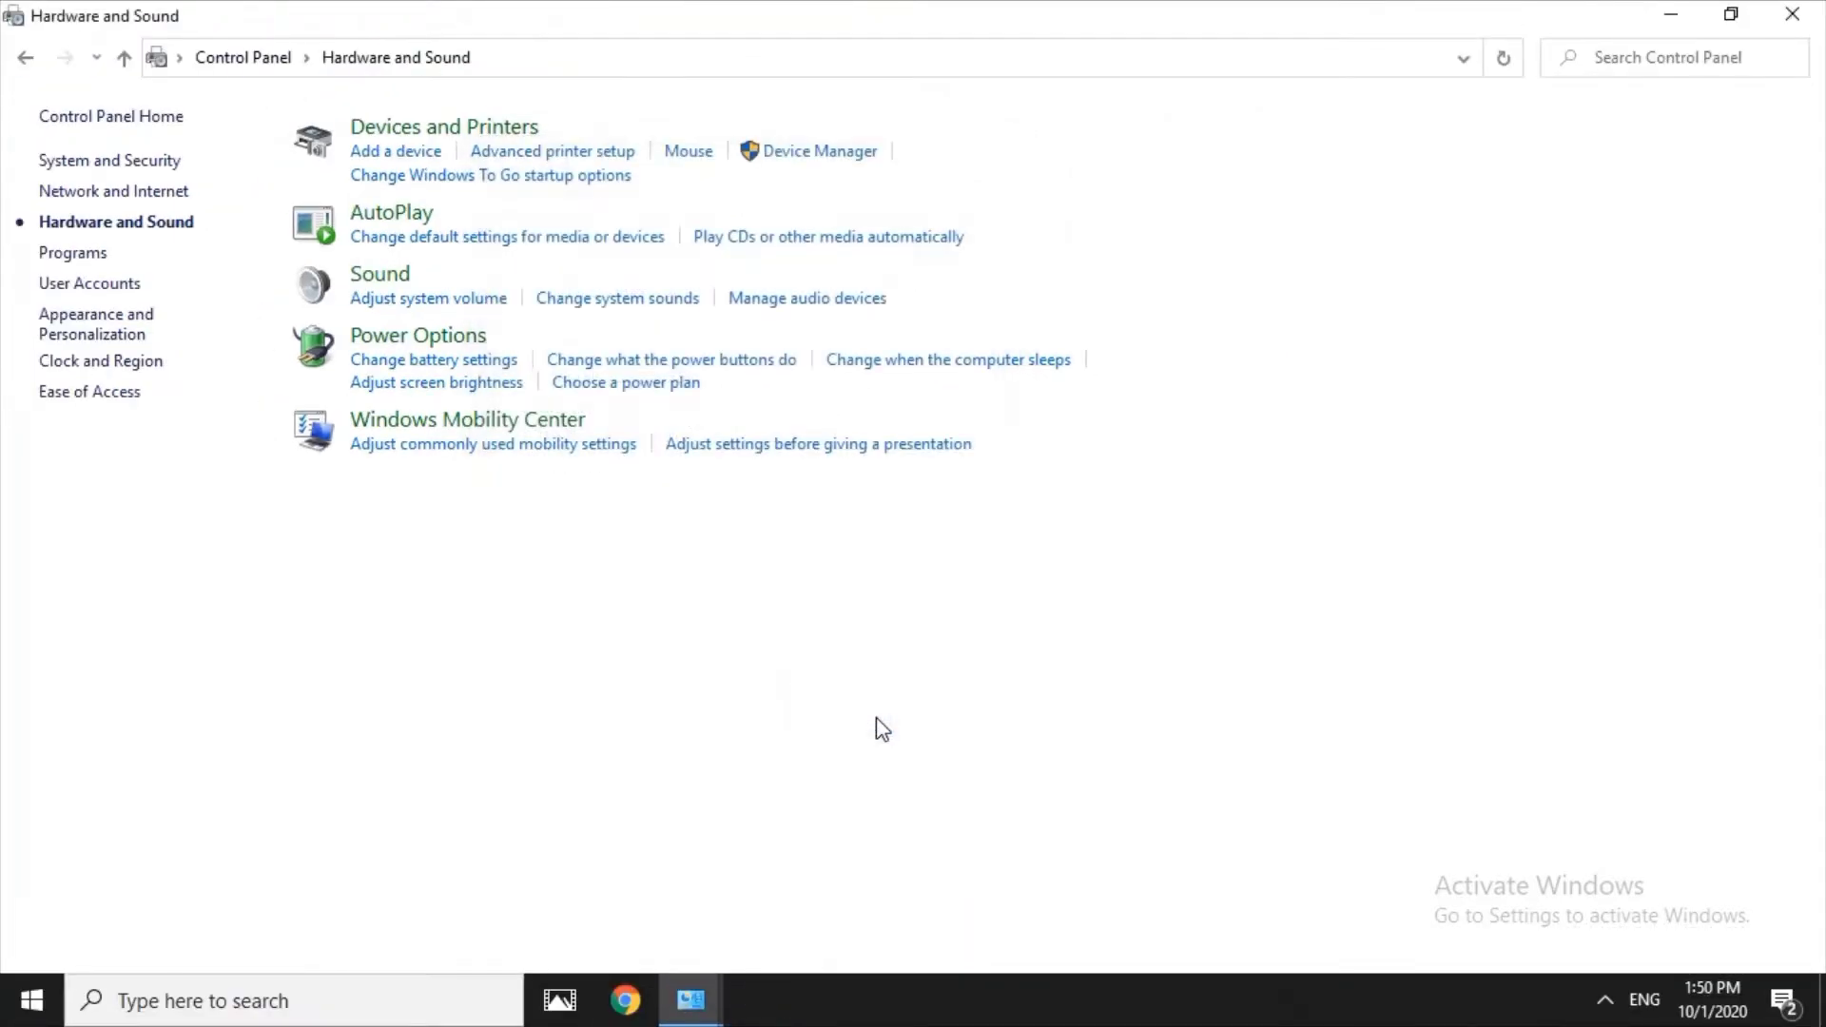
Close the Control Panel window and return to the desktop.
{"action": "left_click", "coordinate": [1793, 14]}
{"action": "right_click", "coordinate": [743, 249]}
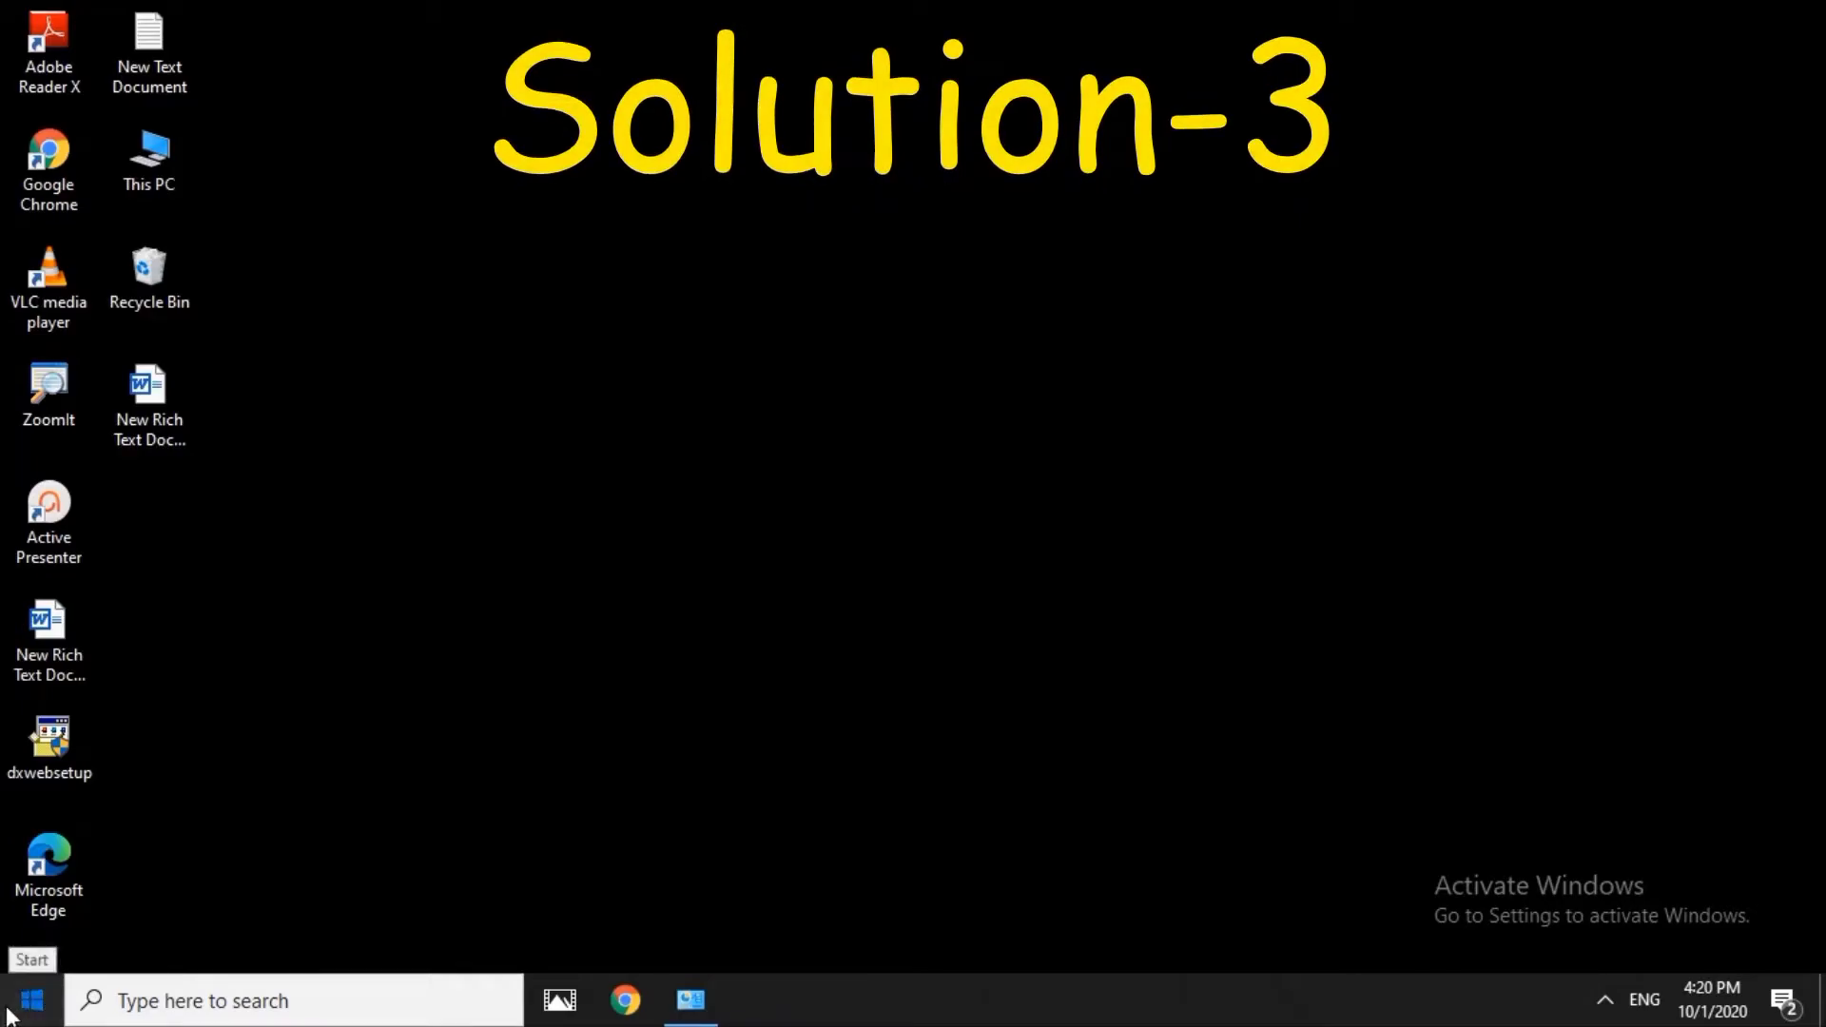
{"action": "left_click", "coordinate": [9, 1013]}
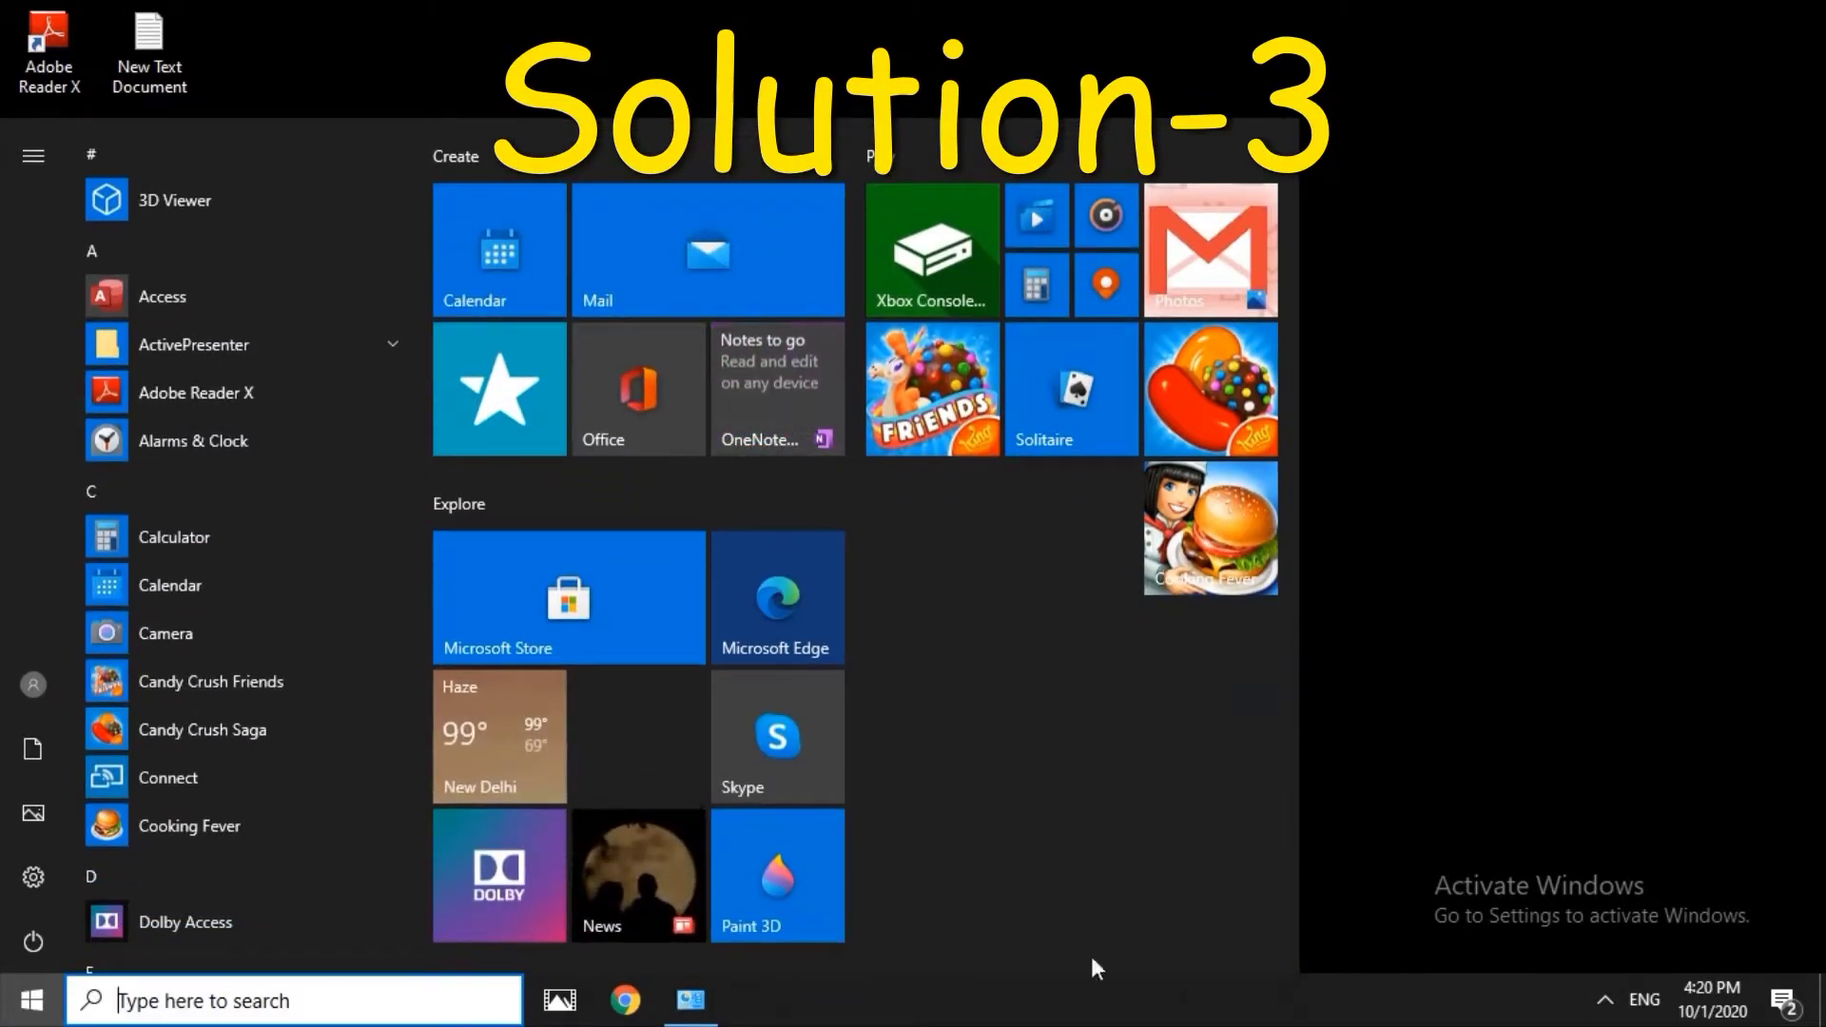
{"action": "left_click", "coordinate": [1589, 638]}
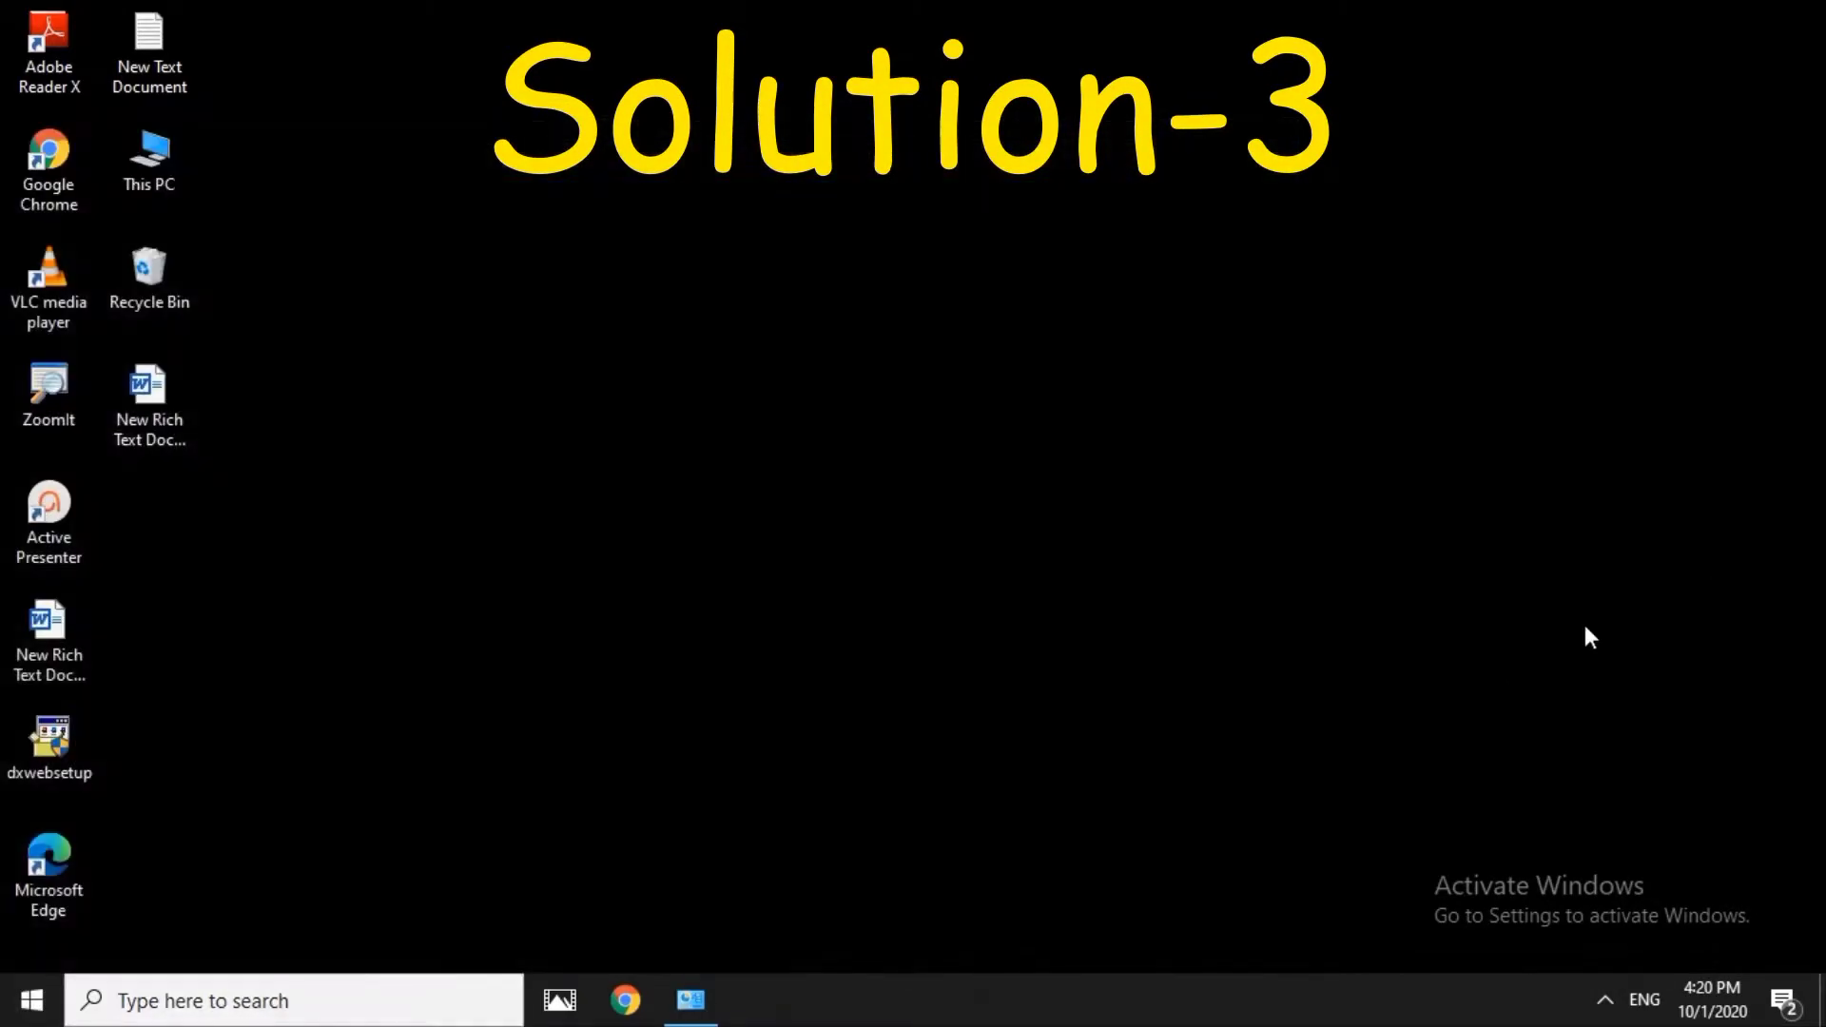
{"action": "right_click", "coordinate": [32, 999]}
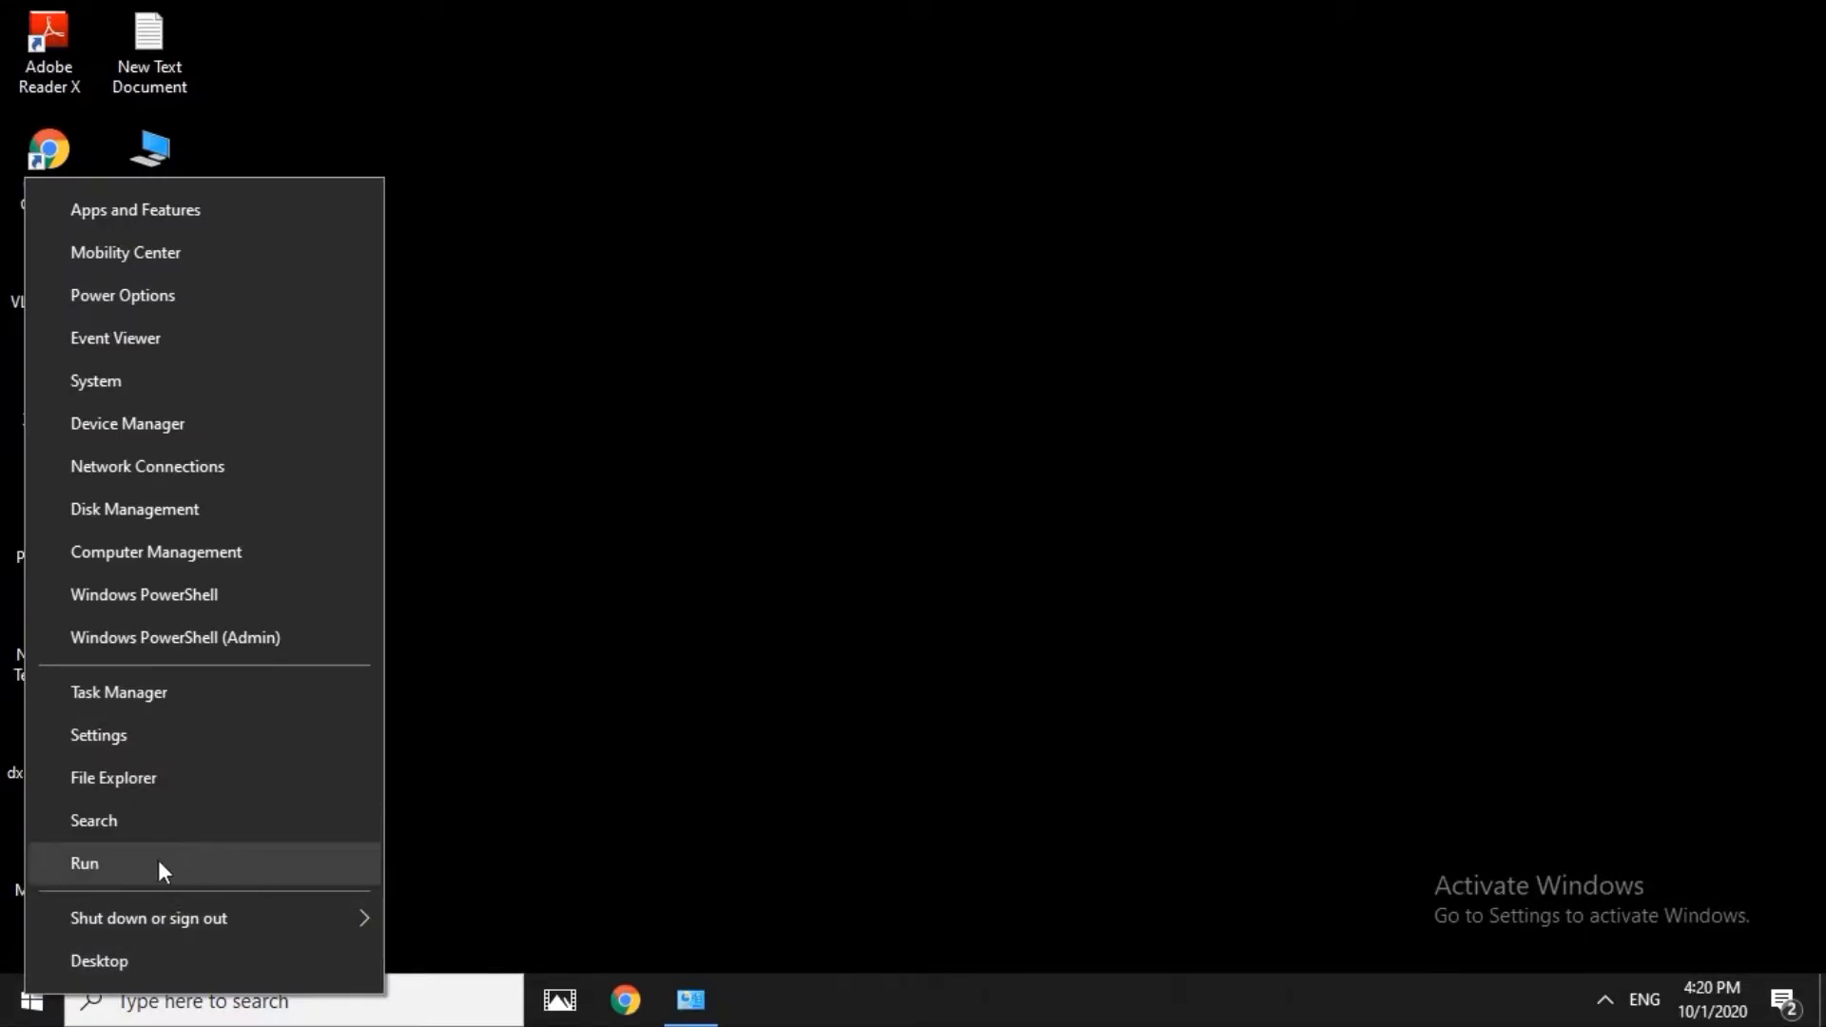
{"action": "left_click", "coordinate": [383, 1000]}
Search Windows for "run" and open the Run dialog.
{"action": "left_click", "coordinate": [313, 997]}
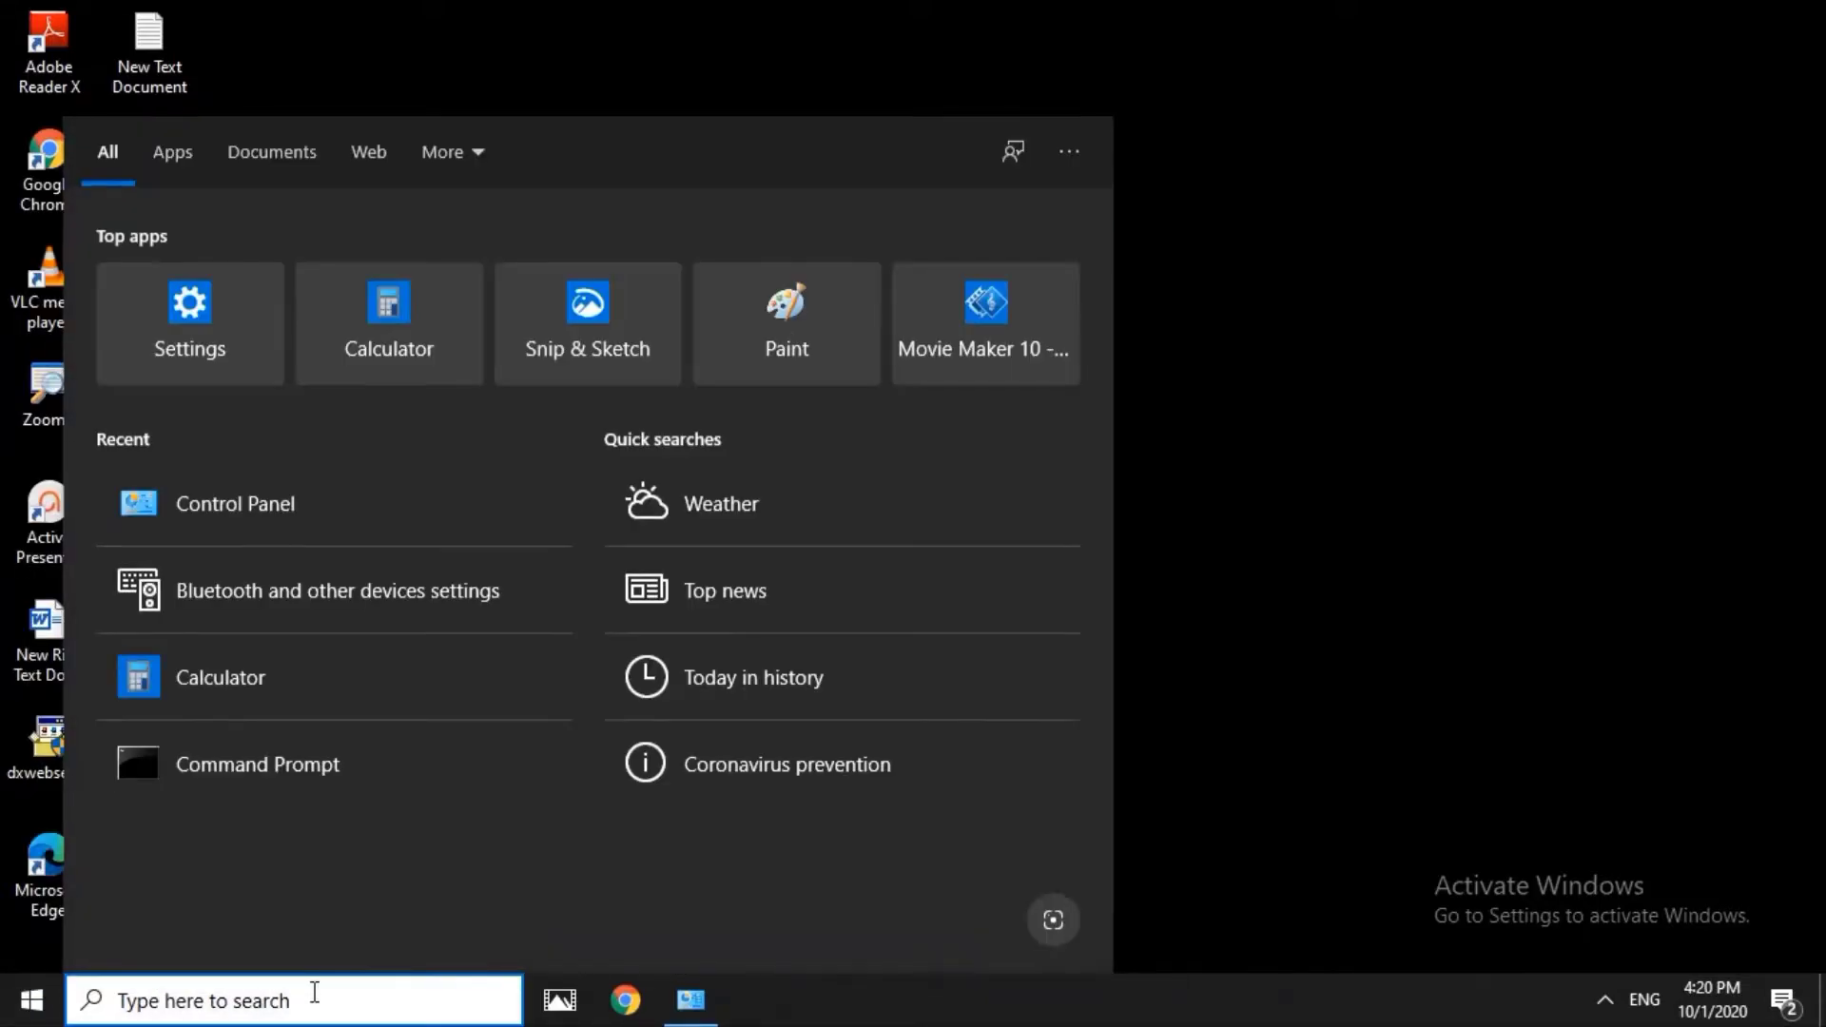
{"action": "type", "text": "run"}
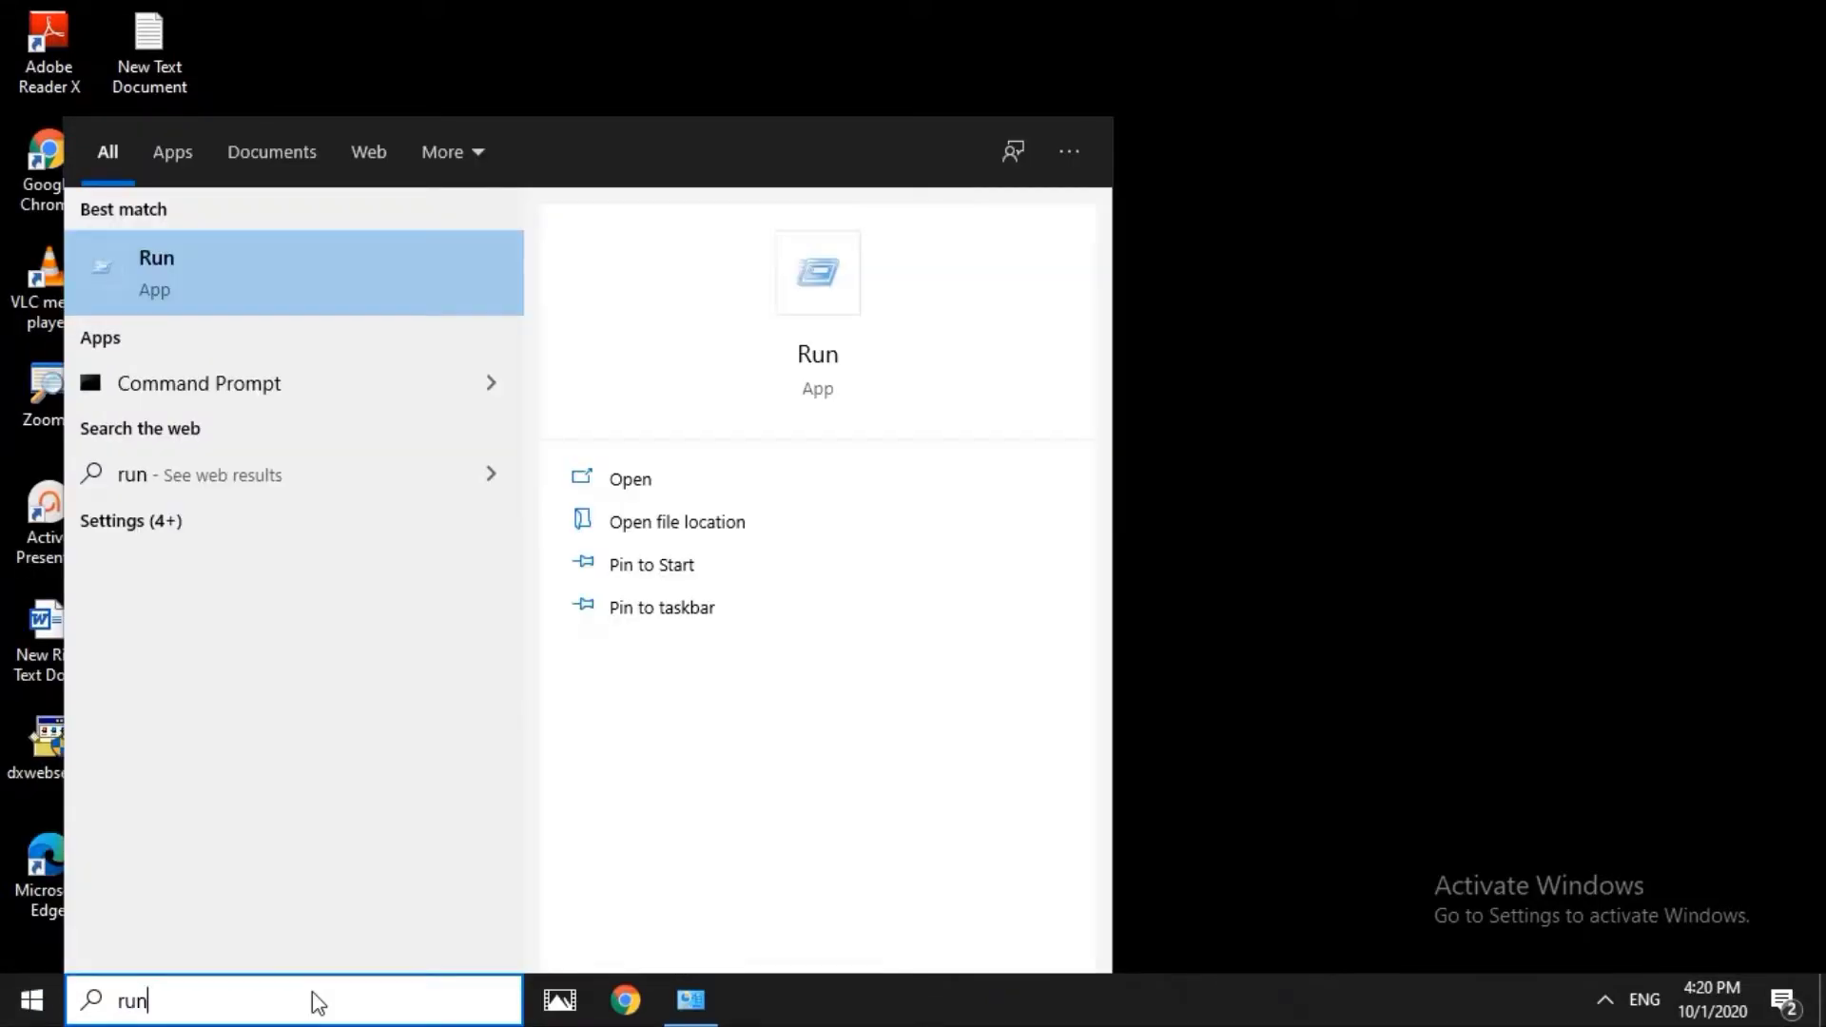
{"action": "left_click", "coordinate": [161, 283]}
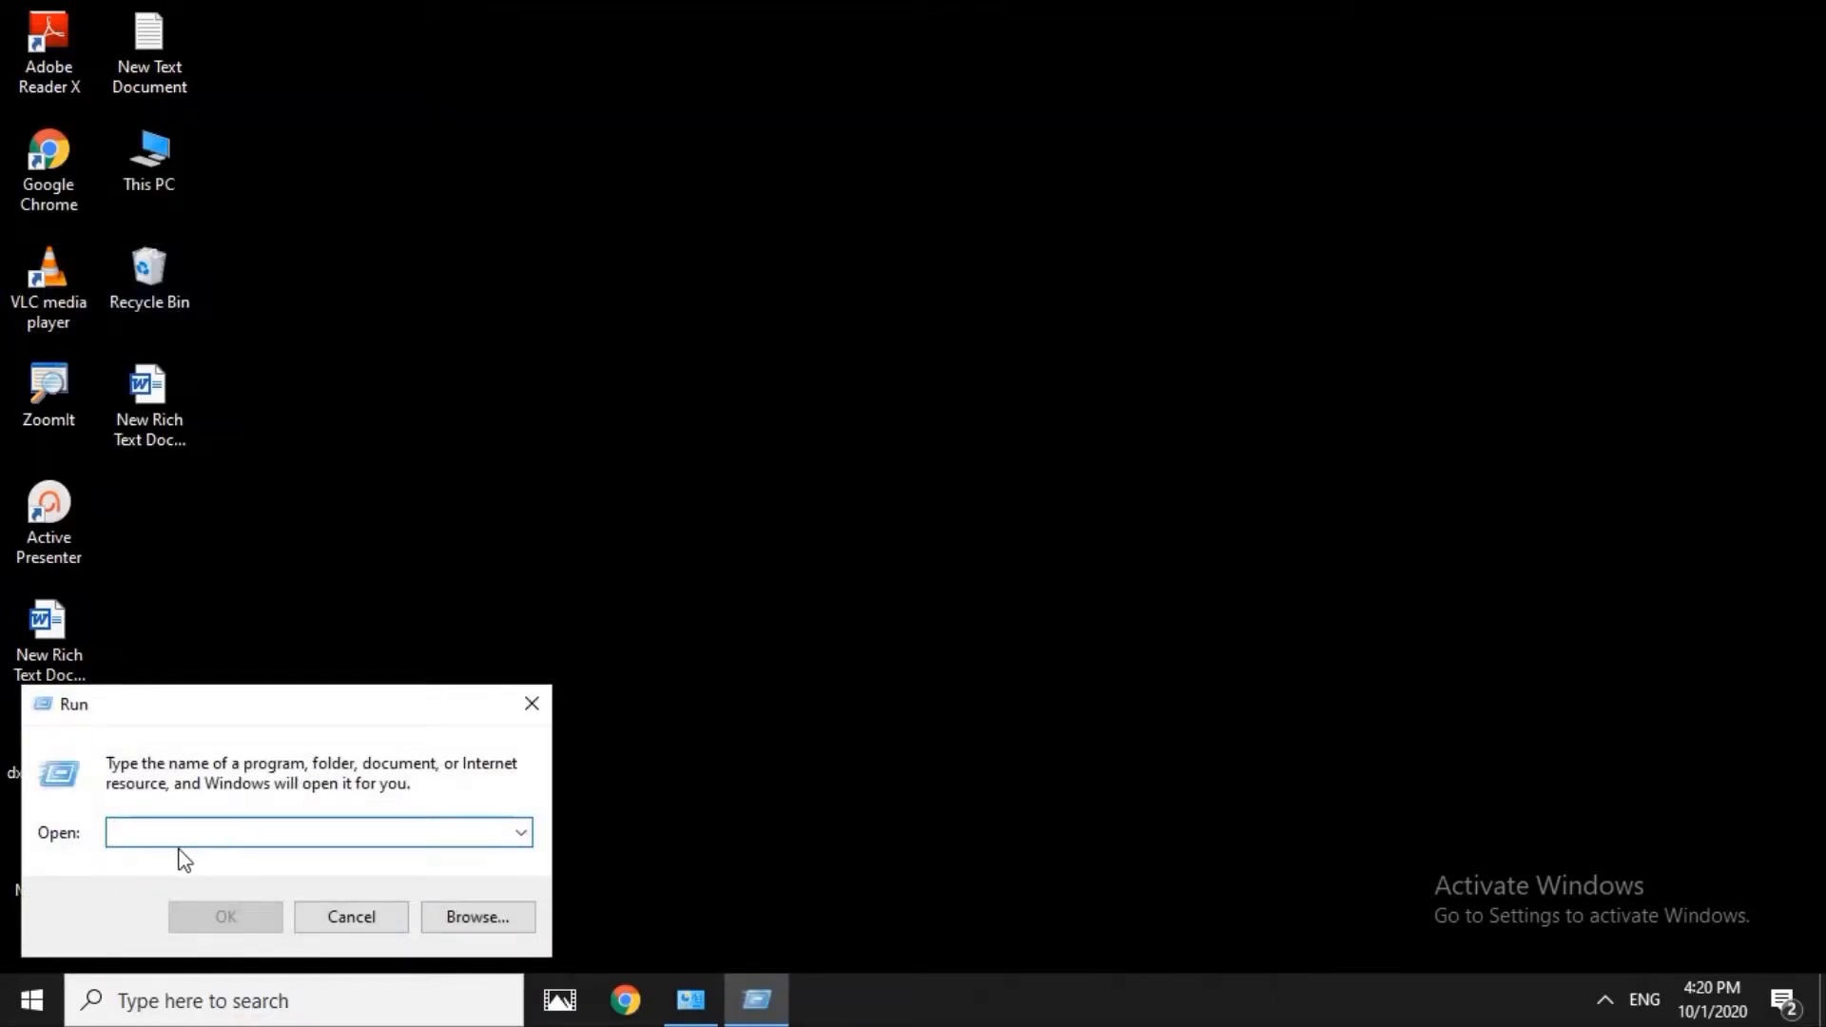
Launch the Services console by running the command services.msc.
{"action": "type", "text": "services.msc"}
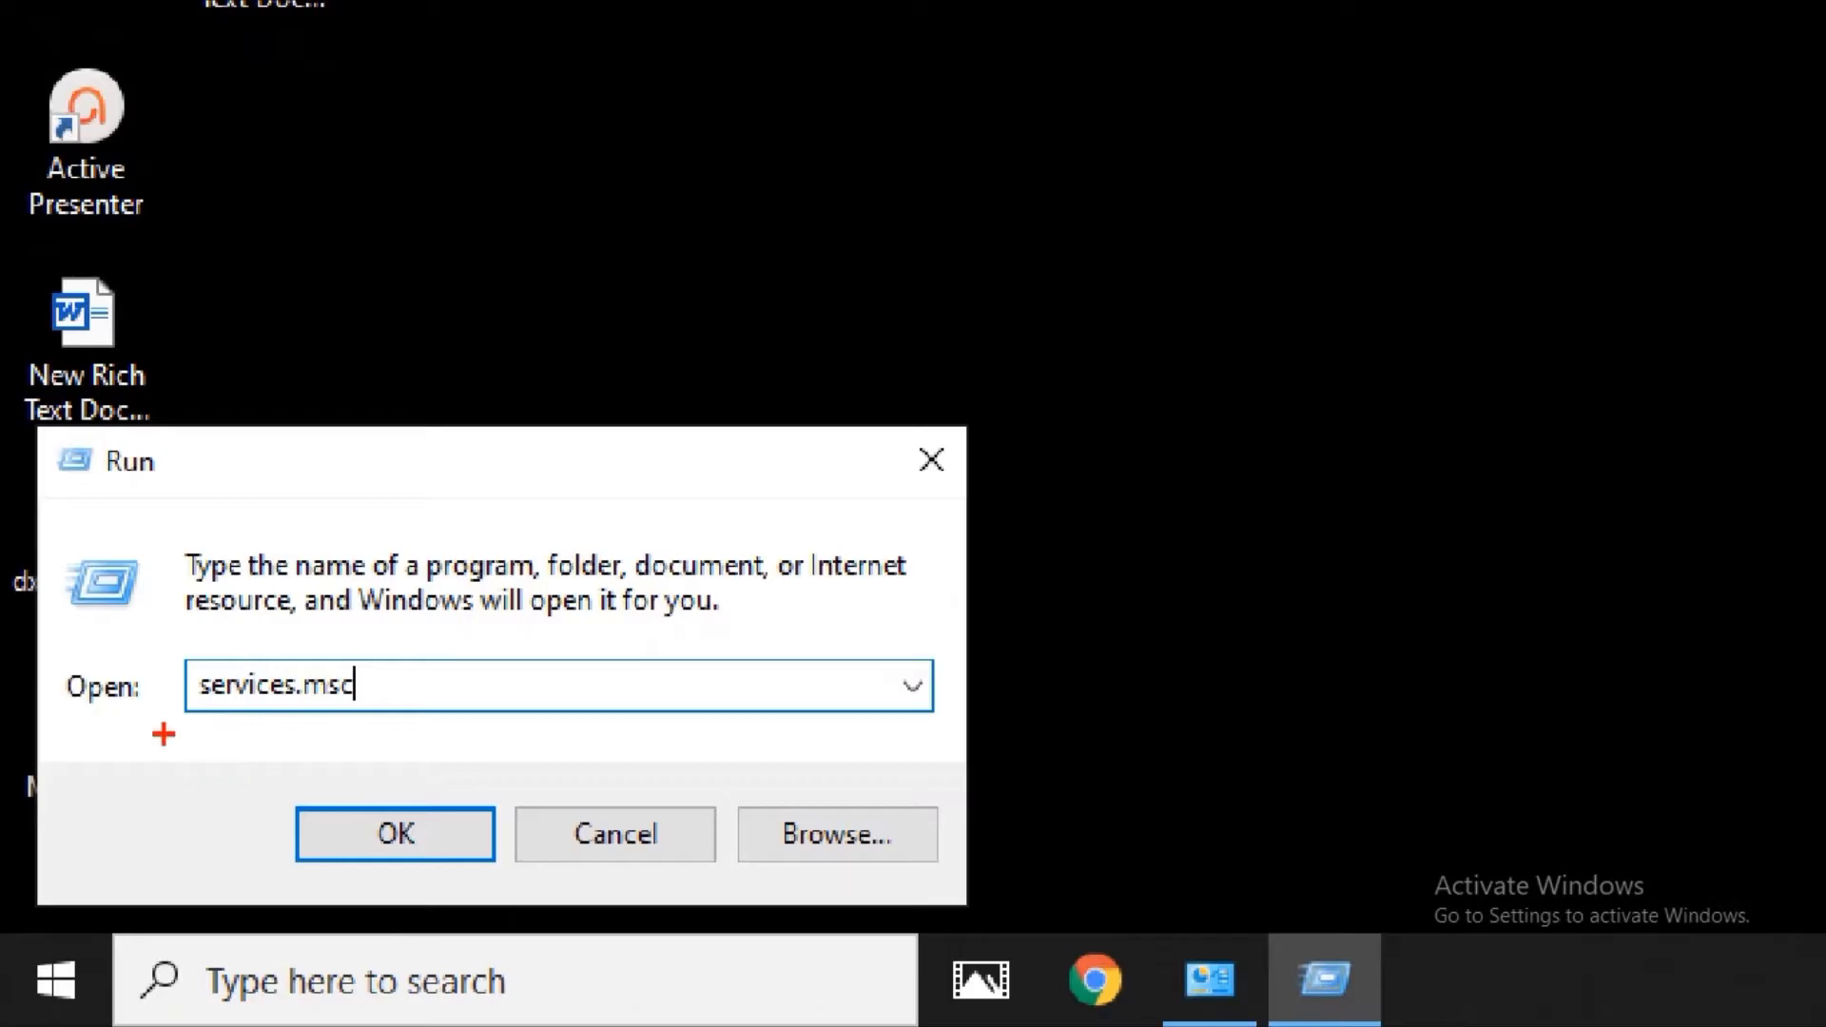
{"action": "left_click_drag", "start_coordinate": [162, 734], "coordinate": [424, 725]}
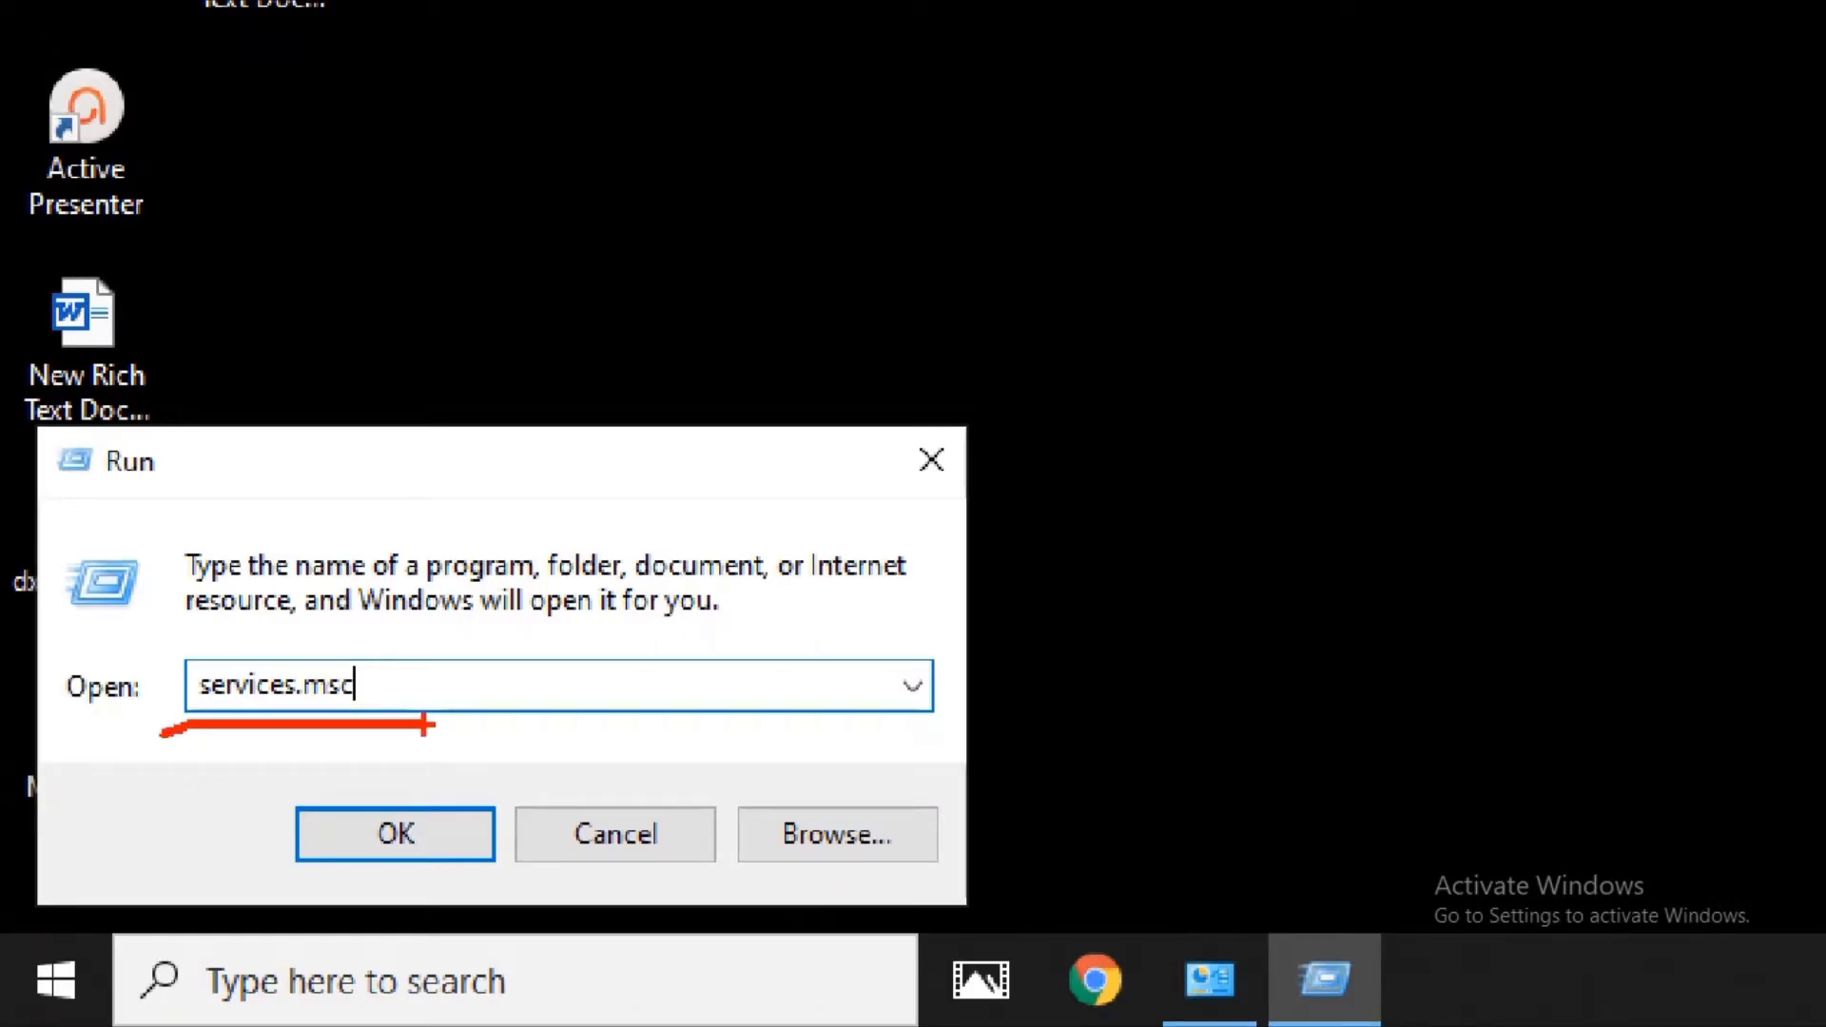
{"action": "key", "text": "Escape"}
{"action": "left_click", "coordinate": [242, 835]}
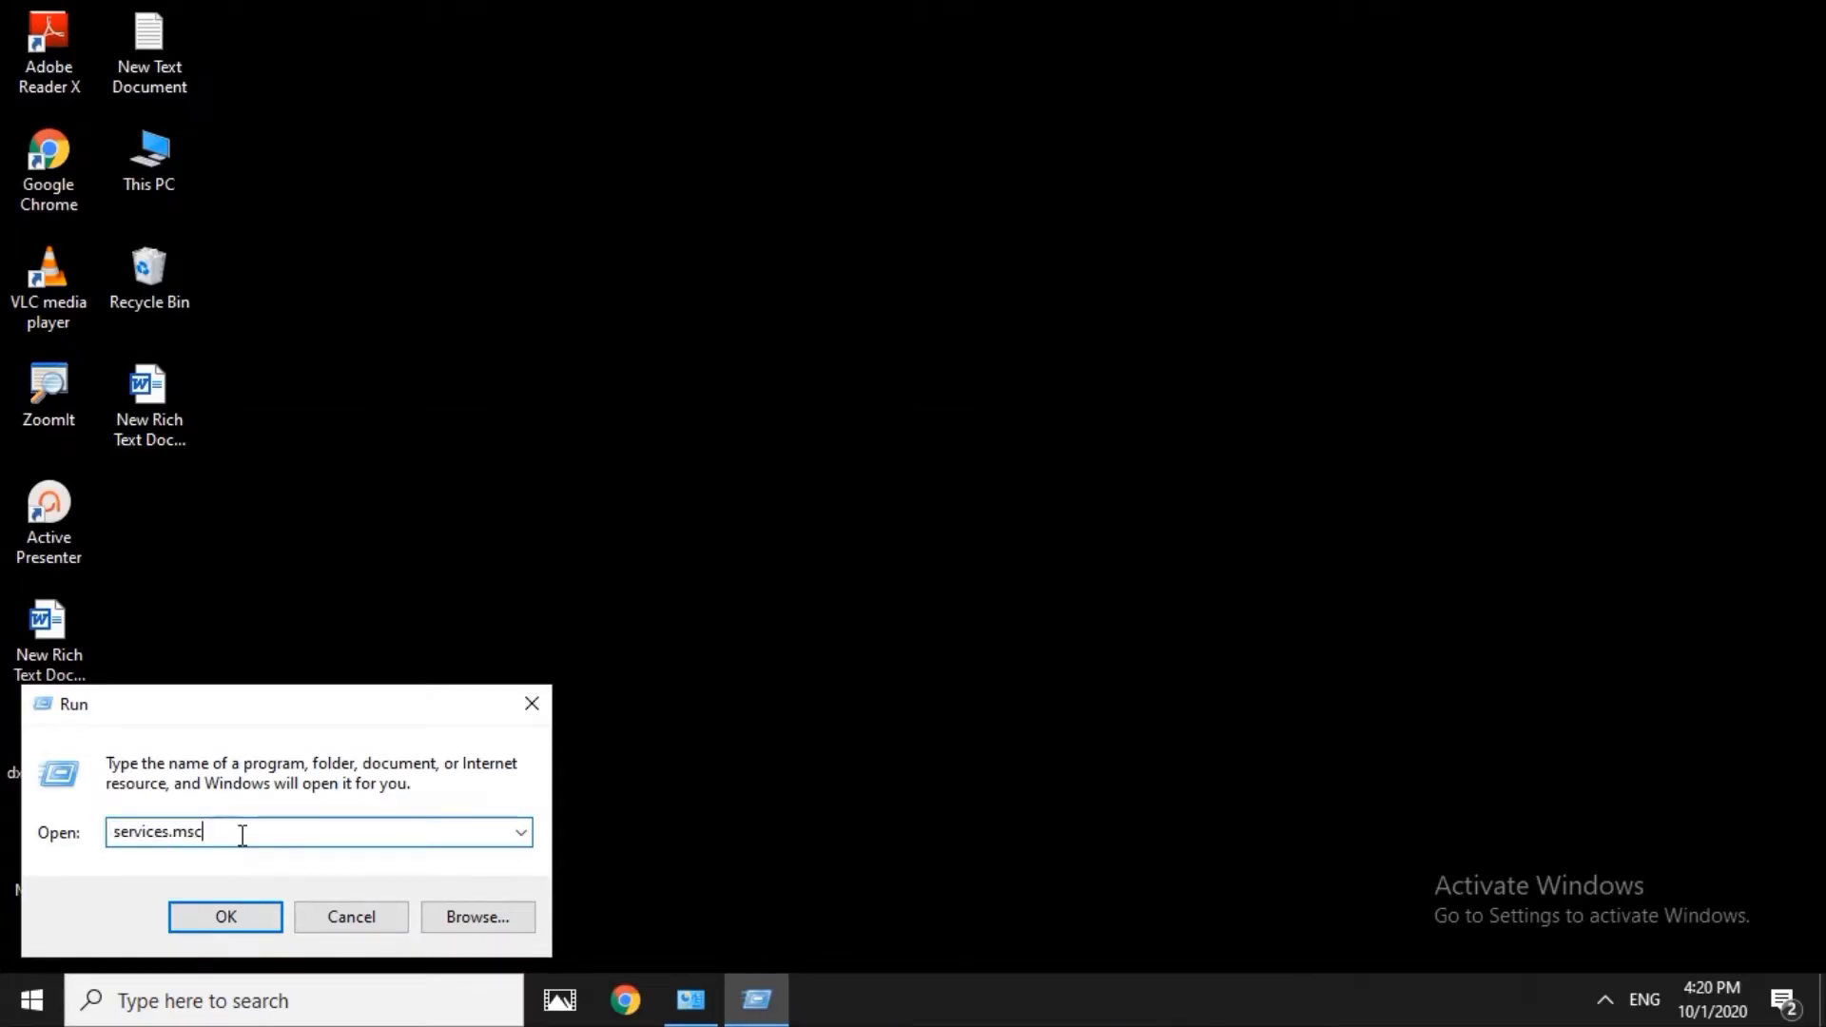
{"action": "key", "text": "Return"}
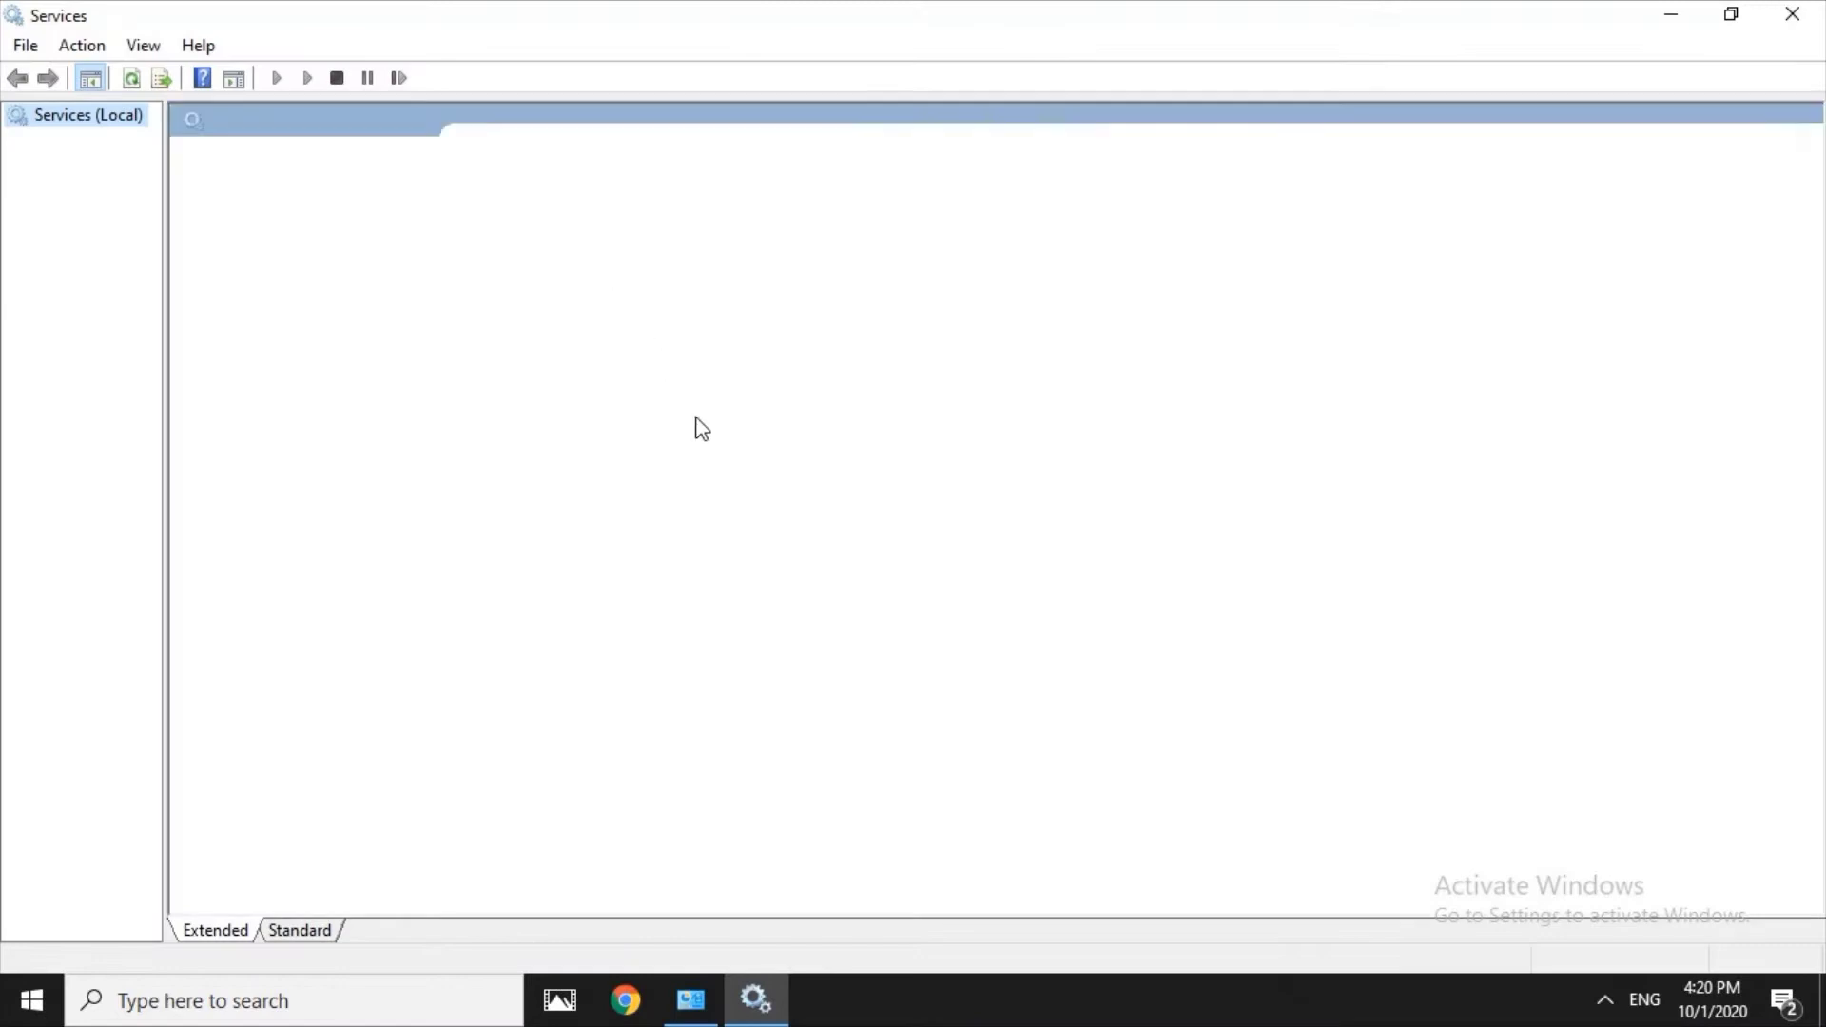
Find and select the Windows Audio service in the list of local services.
{"action": "left_click", "coordinate": [556, 215]}
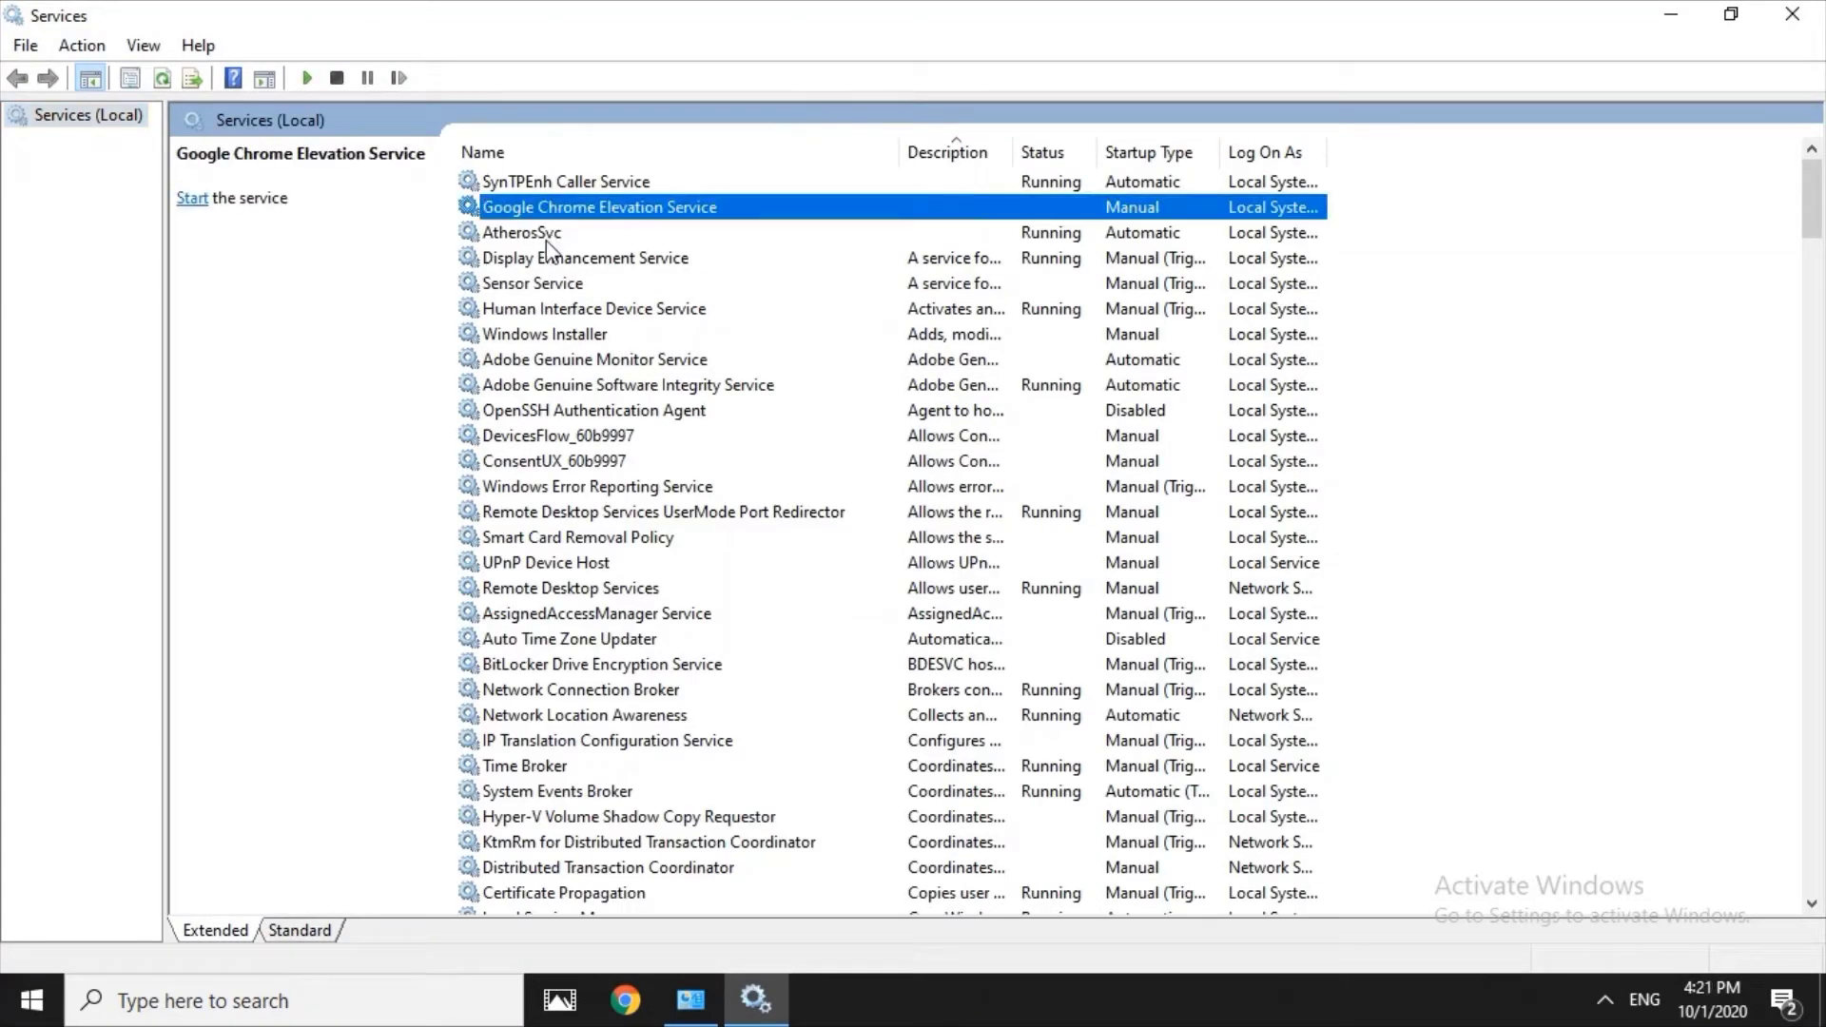
{"action": "key", "text": "w"}
{"action": "key", "text": "w"}
{"action": "key", "text": "w"}
{"action": "key", "text": "w"}
{"action": "key", "text": "w"}
{"action": "key", "text": "w"}
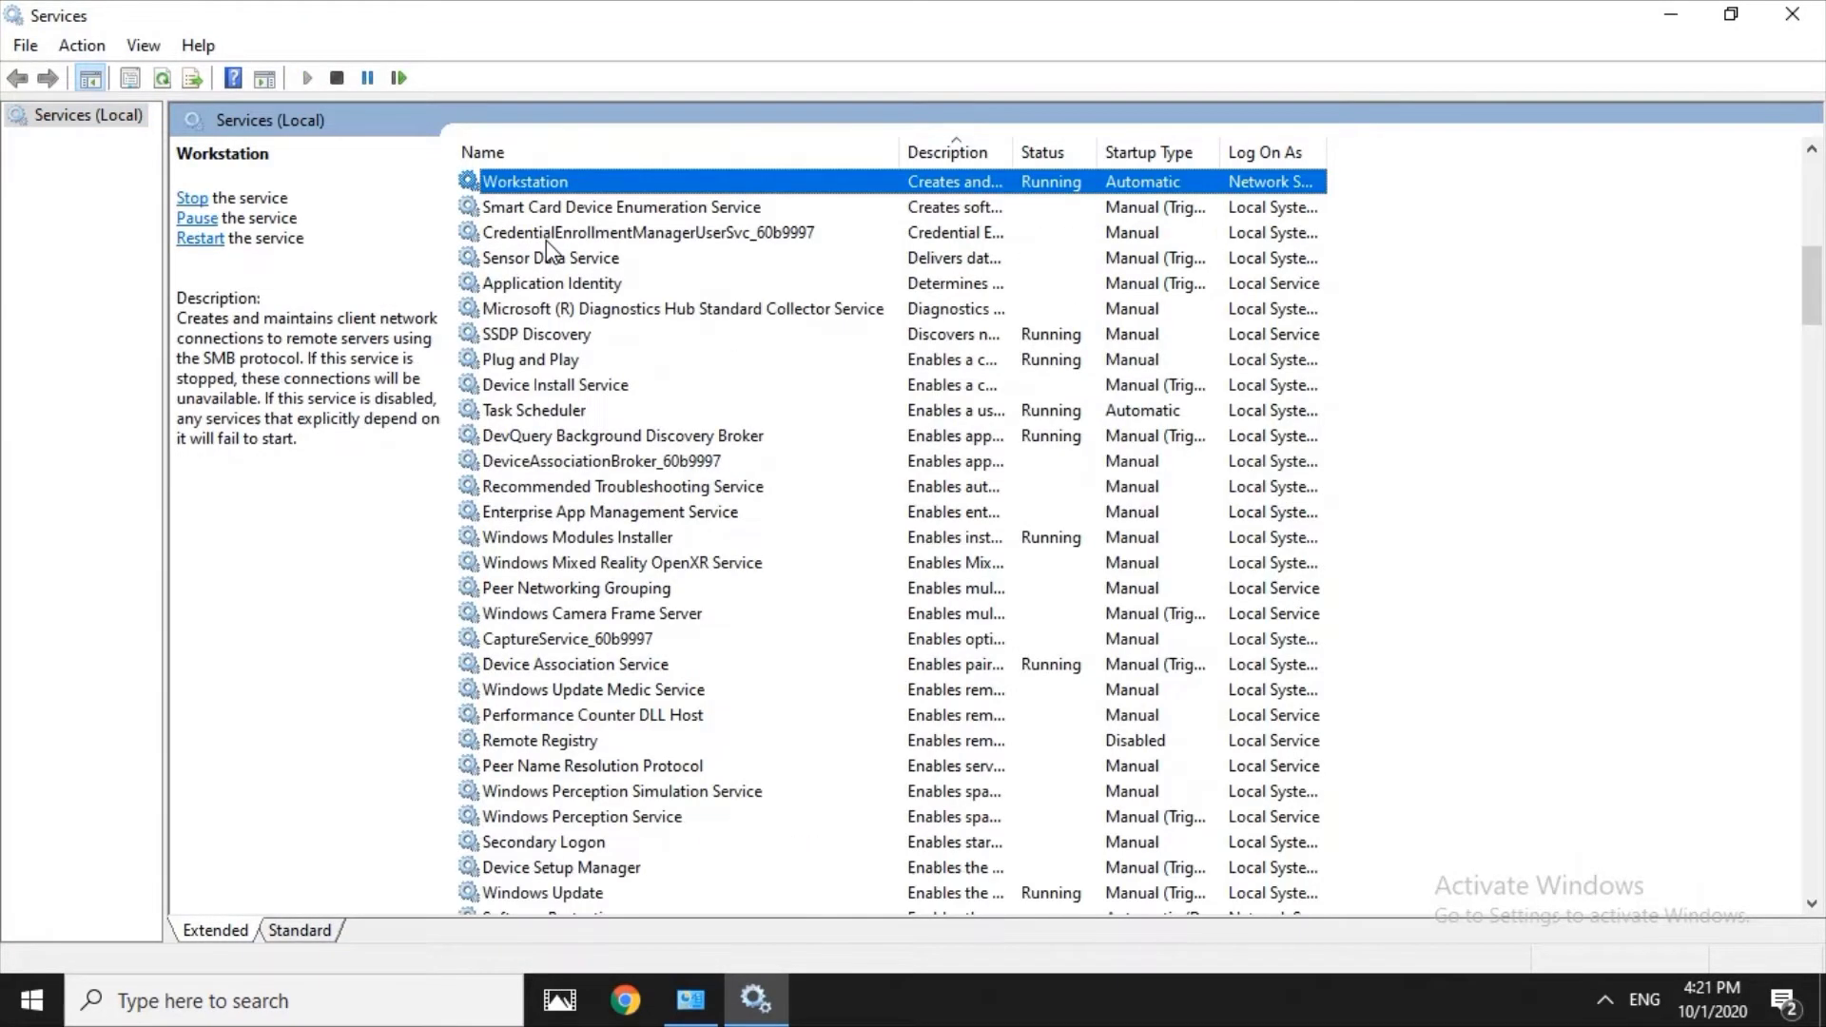
{"action": "key", "text": "w"}
{"action": "key", "text": "w"}
{"action": "key", "text": "w"}
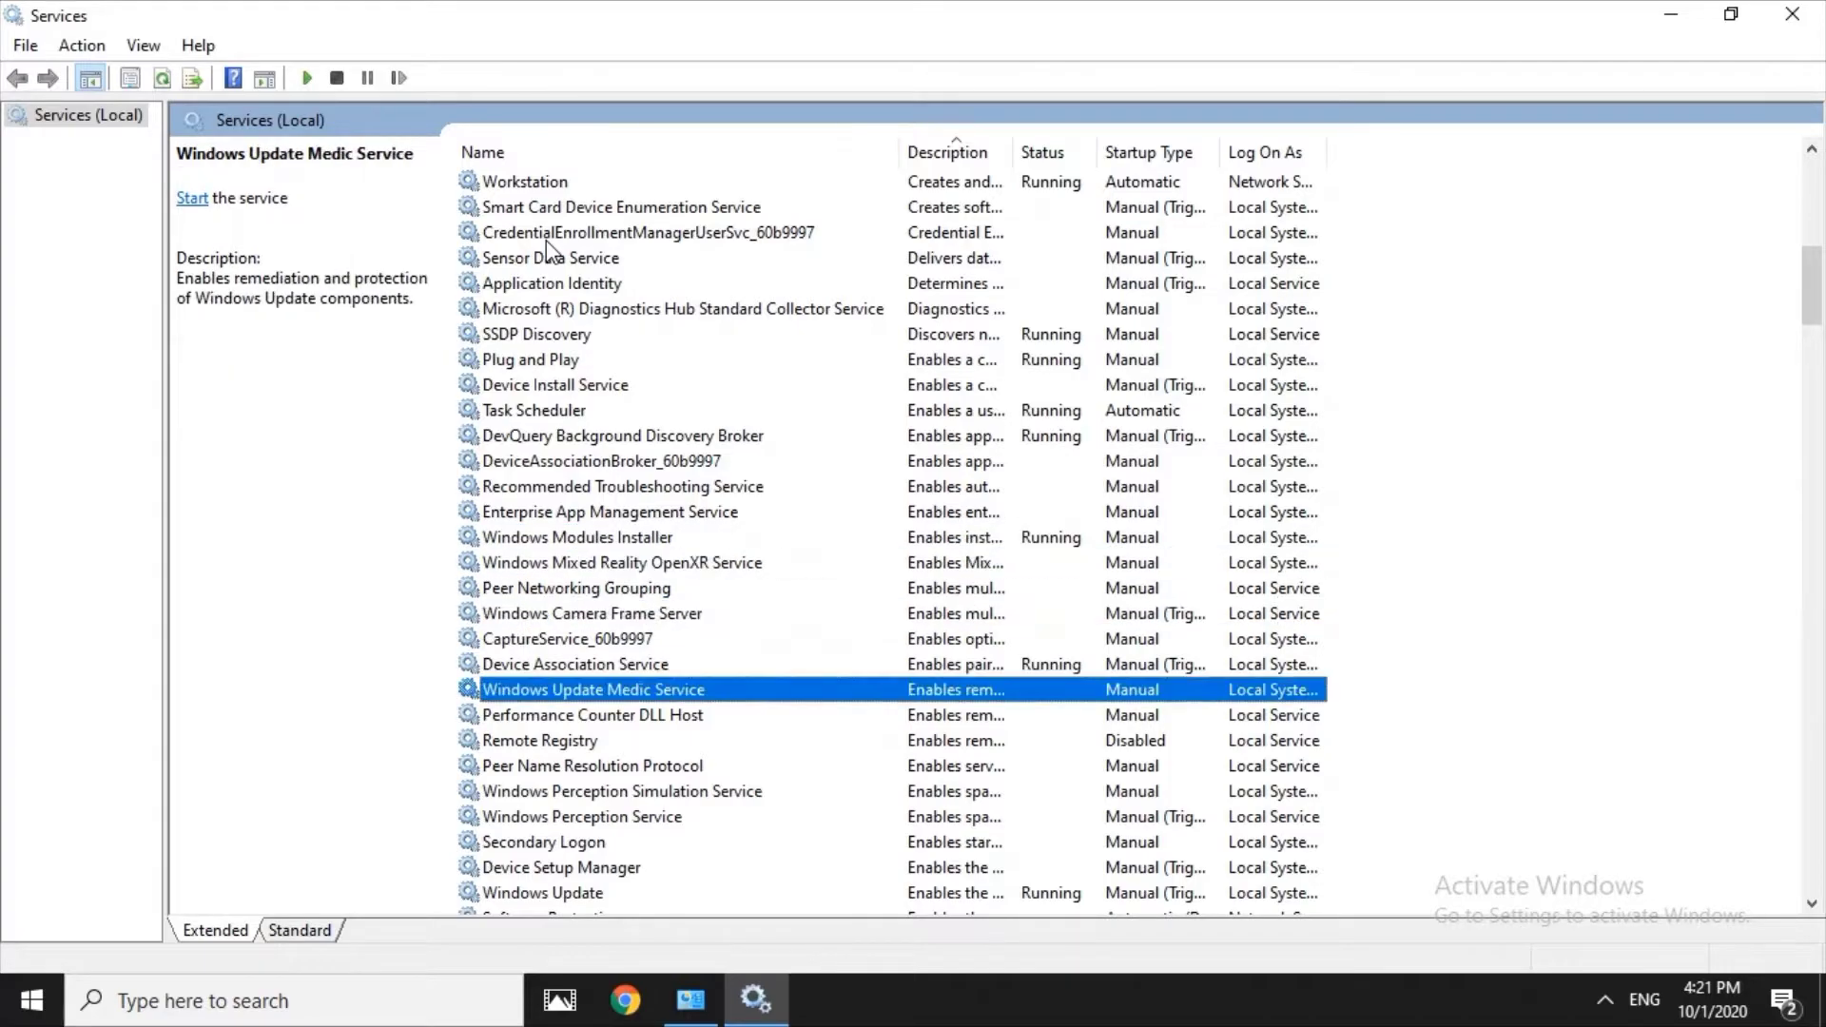
{"action": "key", "text": "w"}
{"action": "key", "text": "w"}
{"action": "key", "text": "w"}
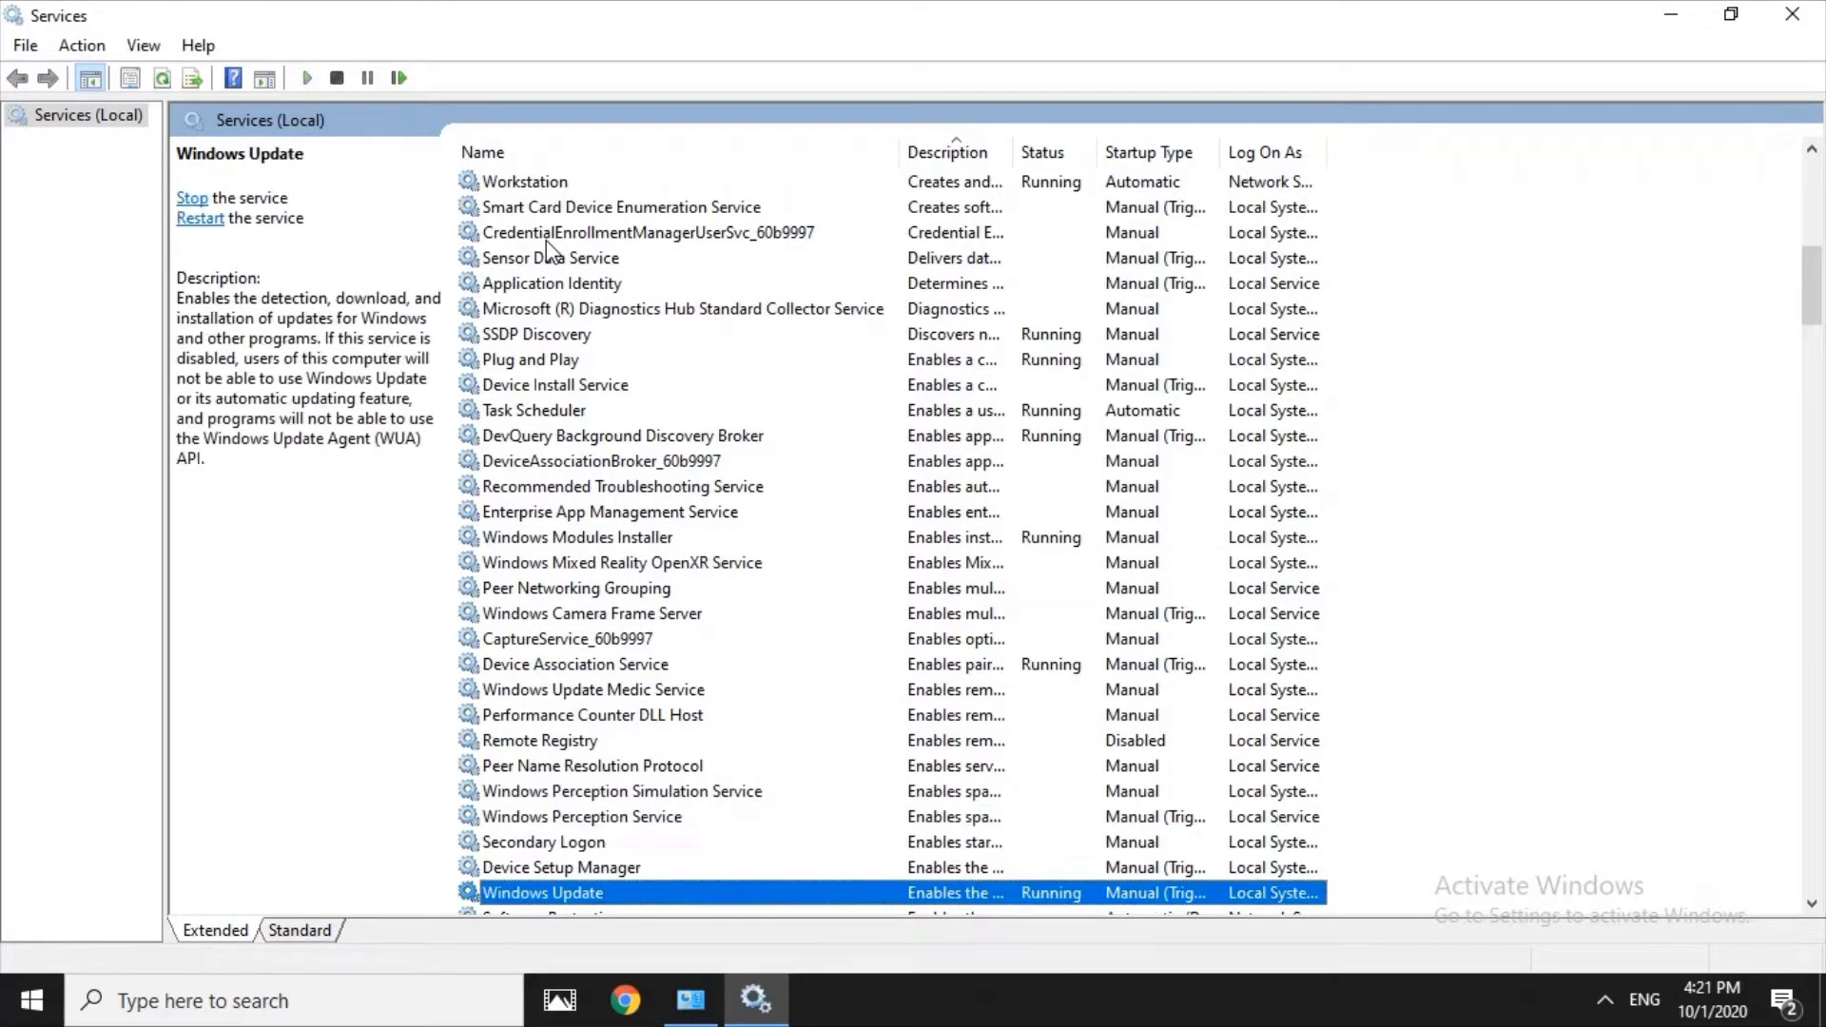
{"action": "key", "text": "w"}
{"action": "key", "text": "w"}
{"action": "key", "text": "w"}
{"action": "key", "text": "w"}
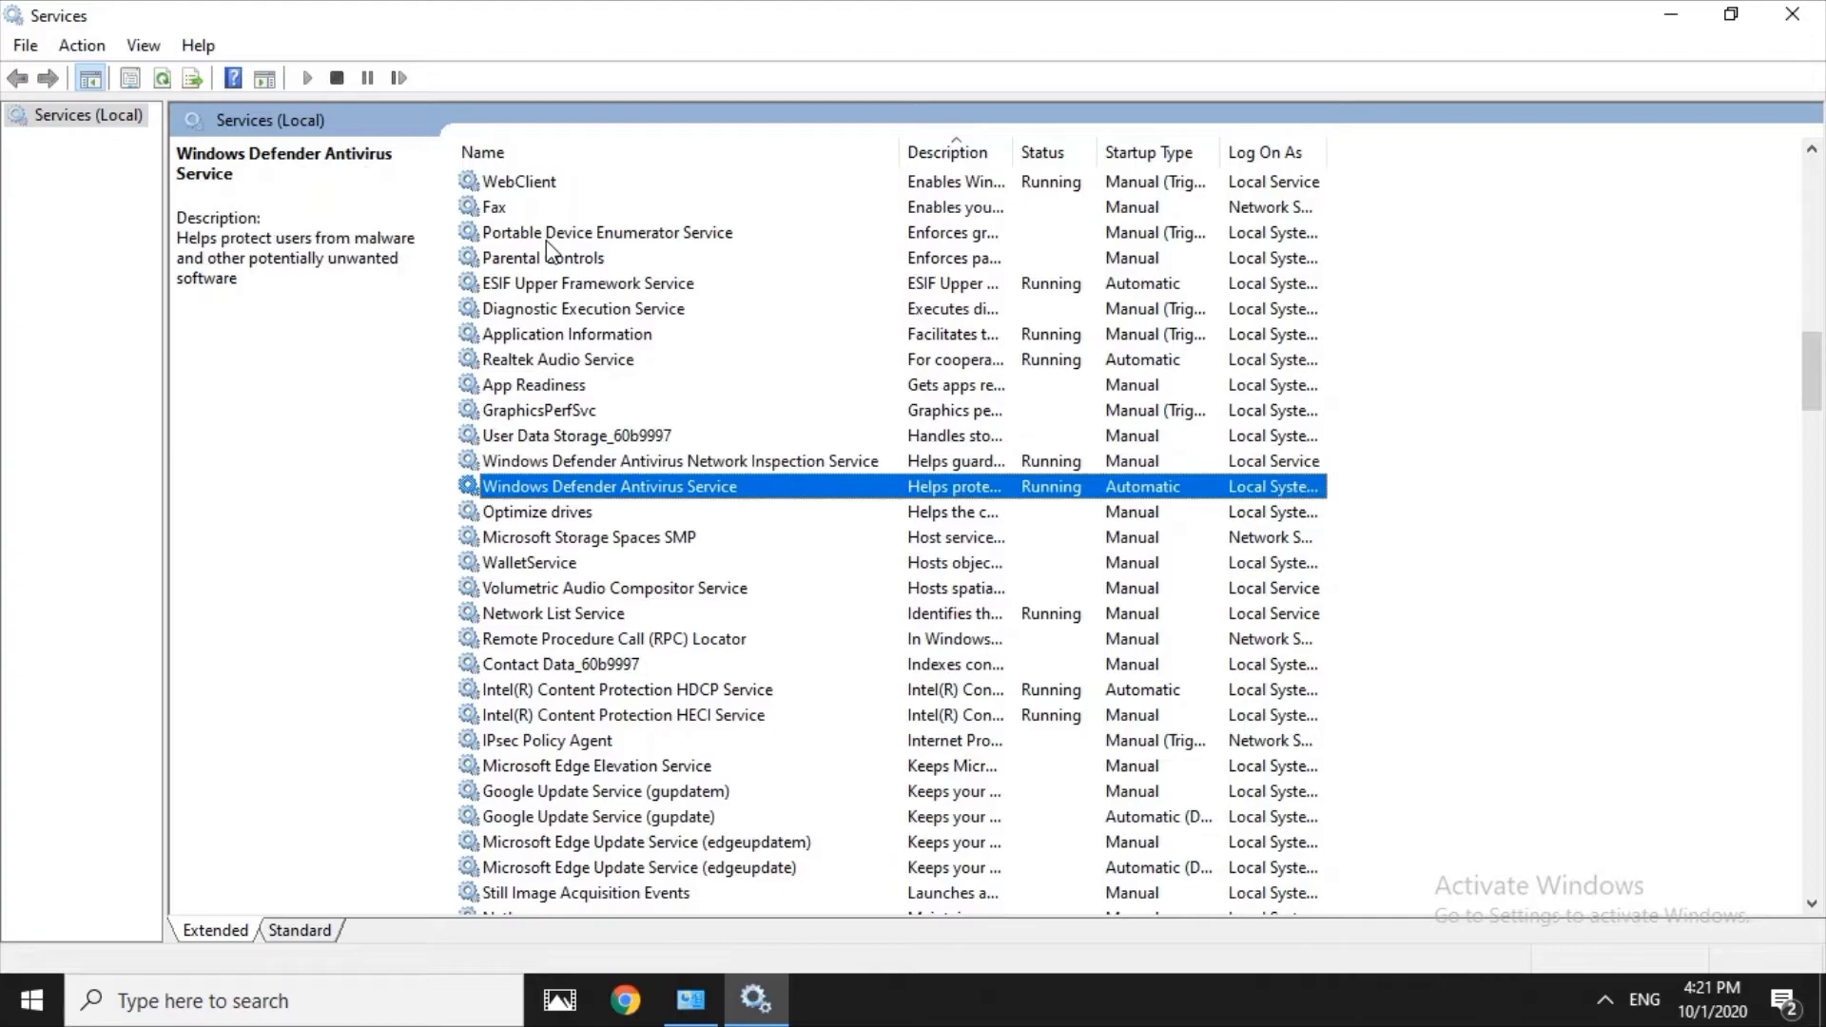
{"action": "key", "text": "w"}
{"action": "key", "text": "w"}
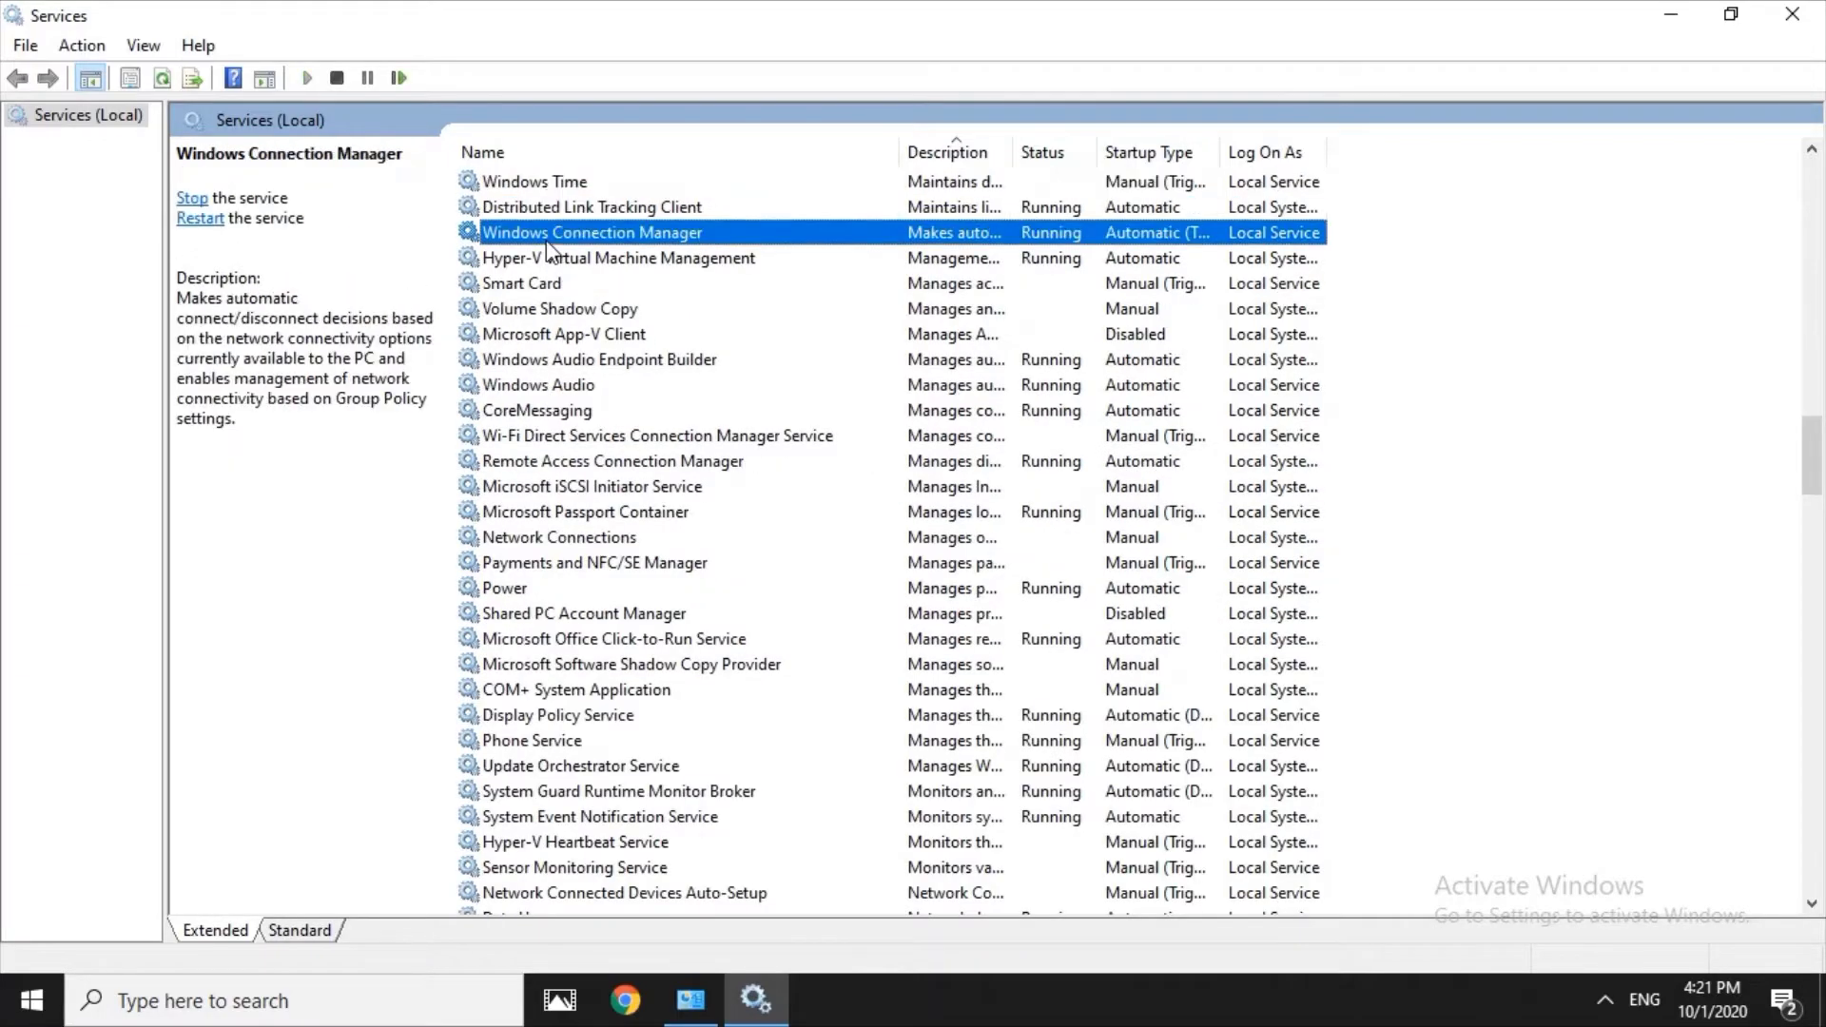
{"action": "key", "text": "w"}
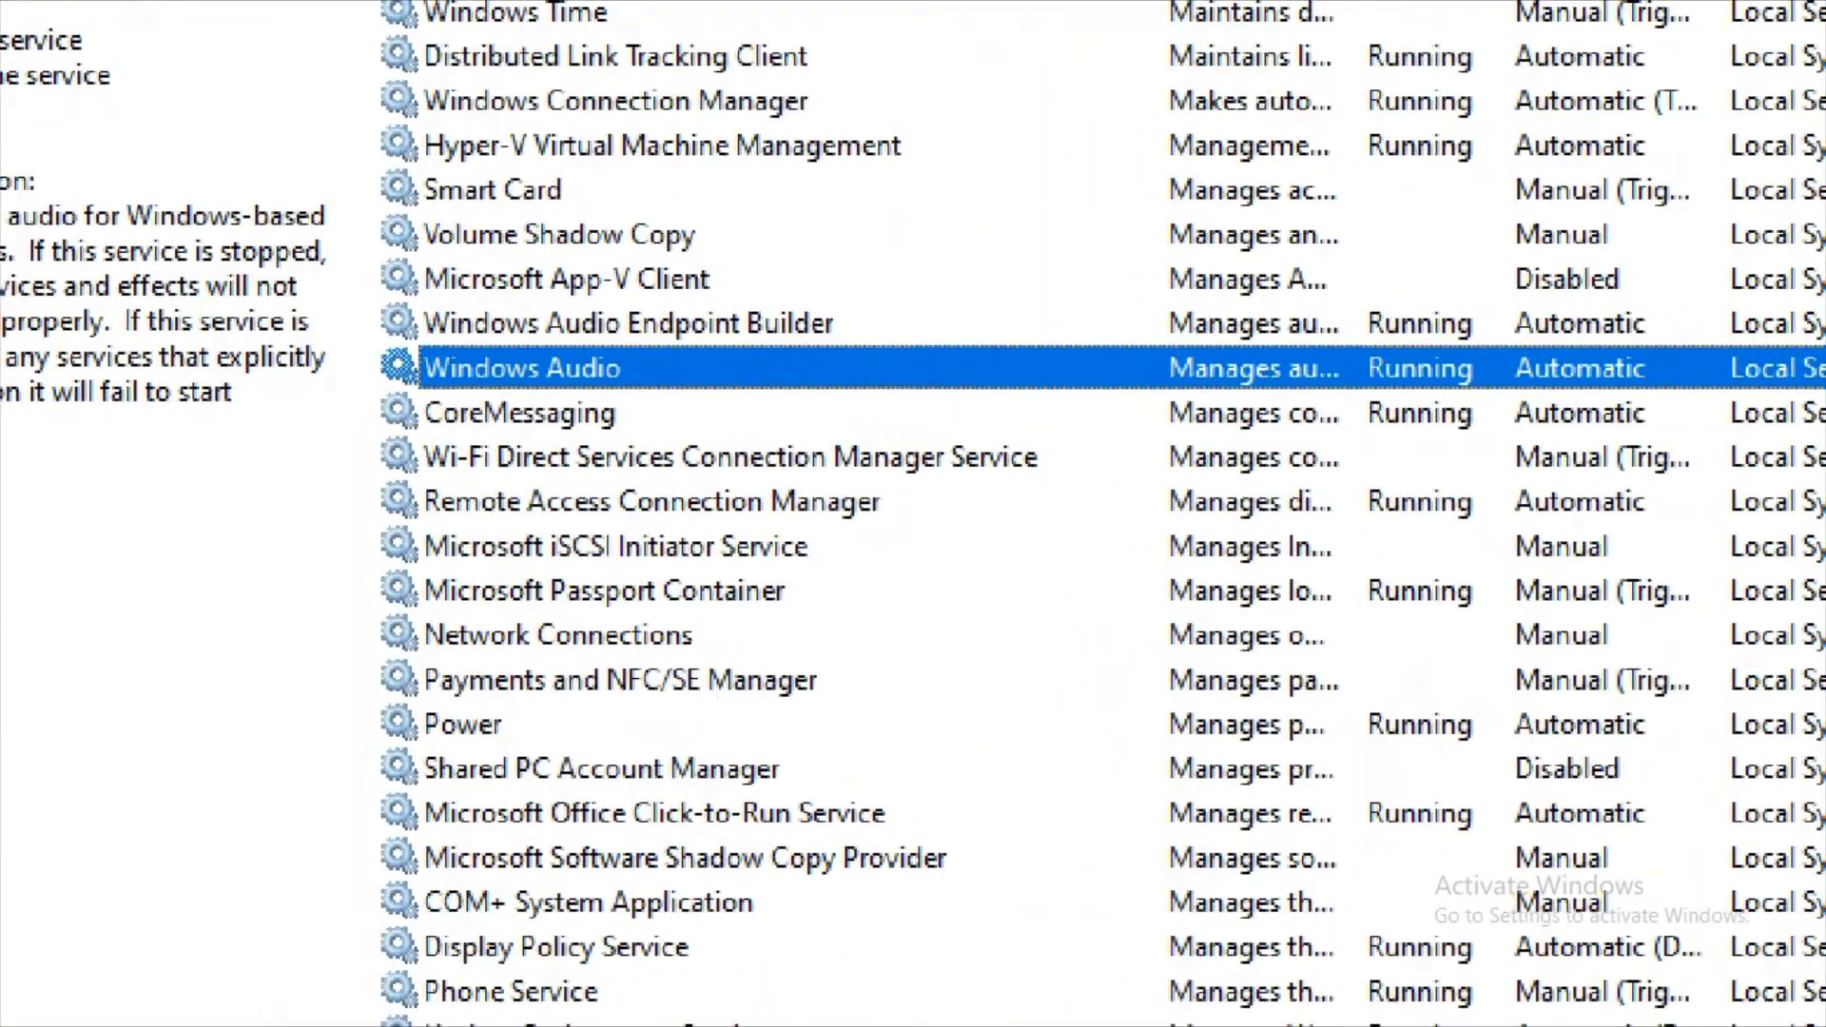
{"action": "left_click_drag", "start_coordinate": [434, 394], "coordinate": [634, 388]}
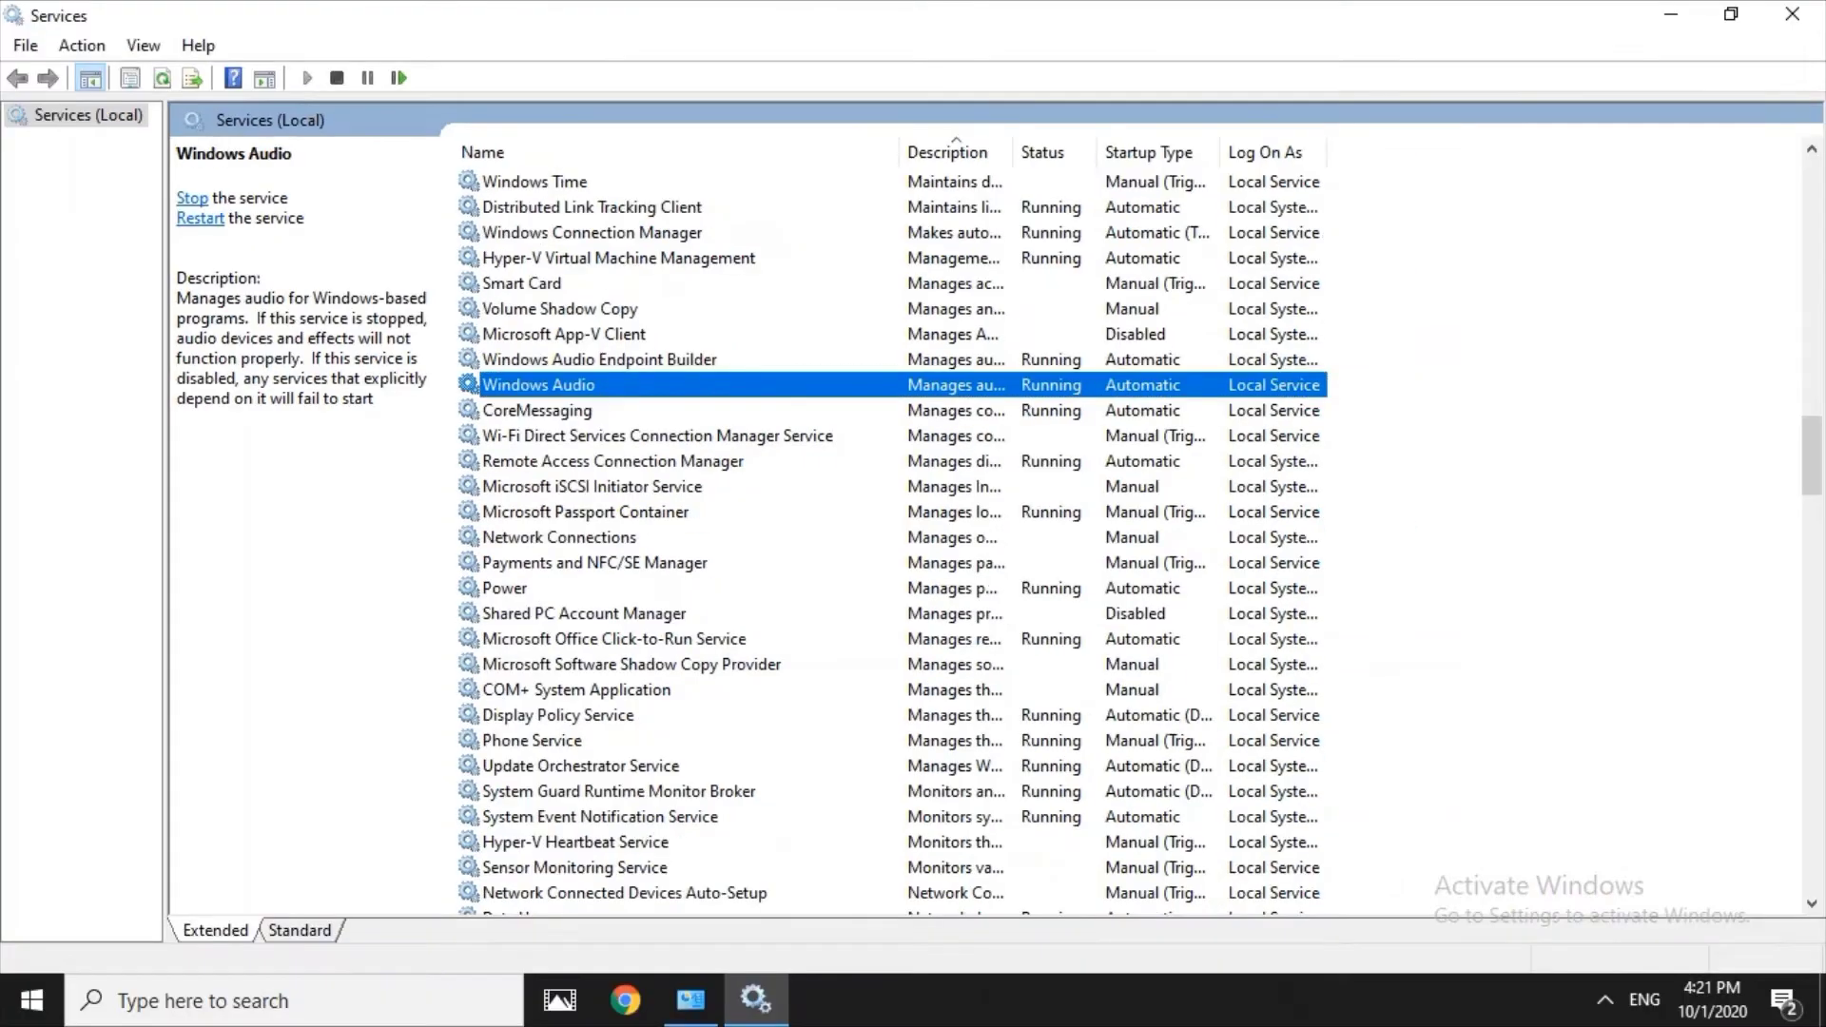
Open the Windows Audio service's properties, check its startup type and service status, and accept the dialog.
{"action": "double_click", "coordinate": [634, 388]}
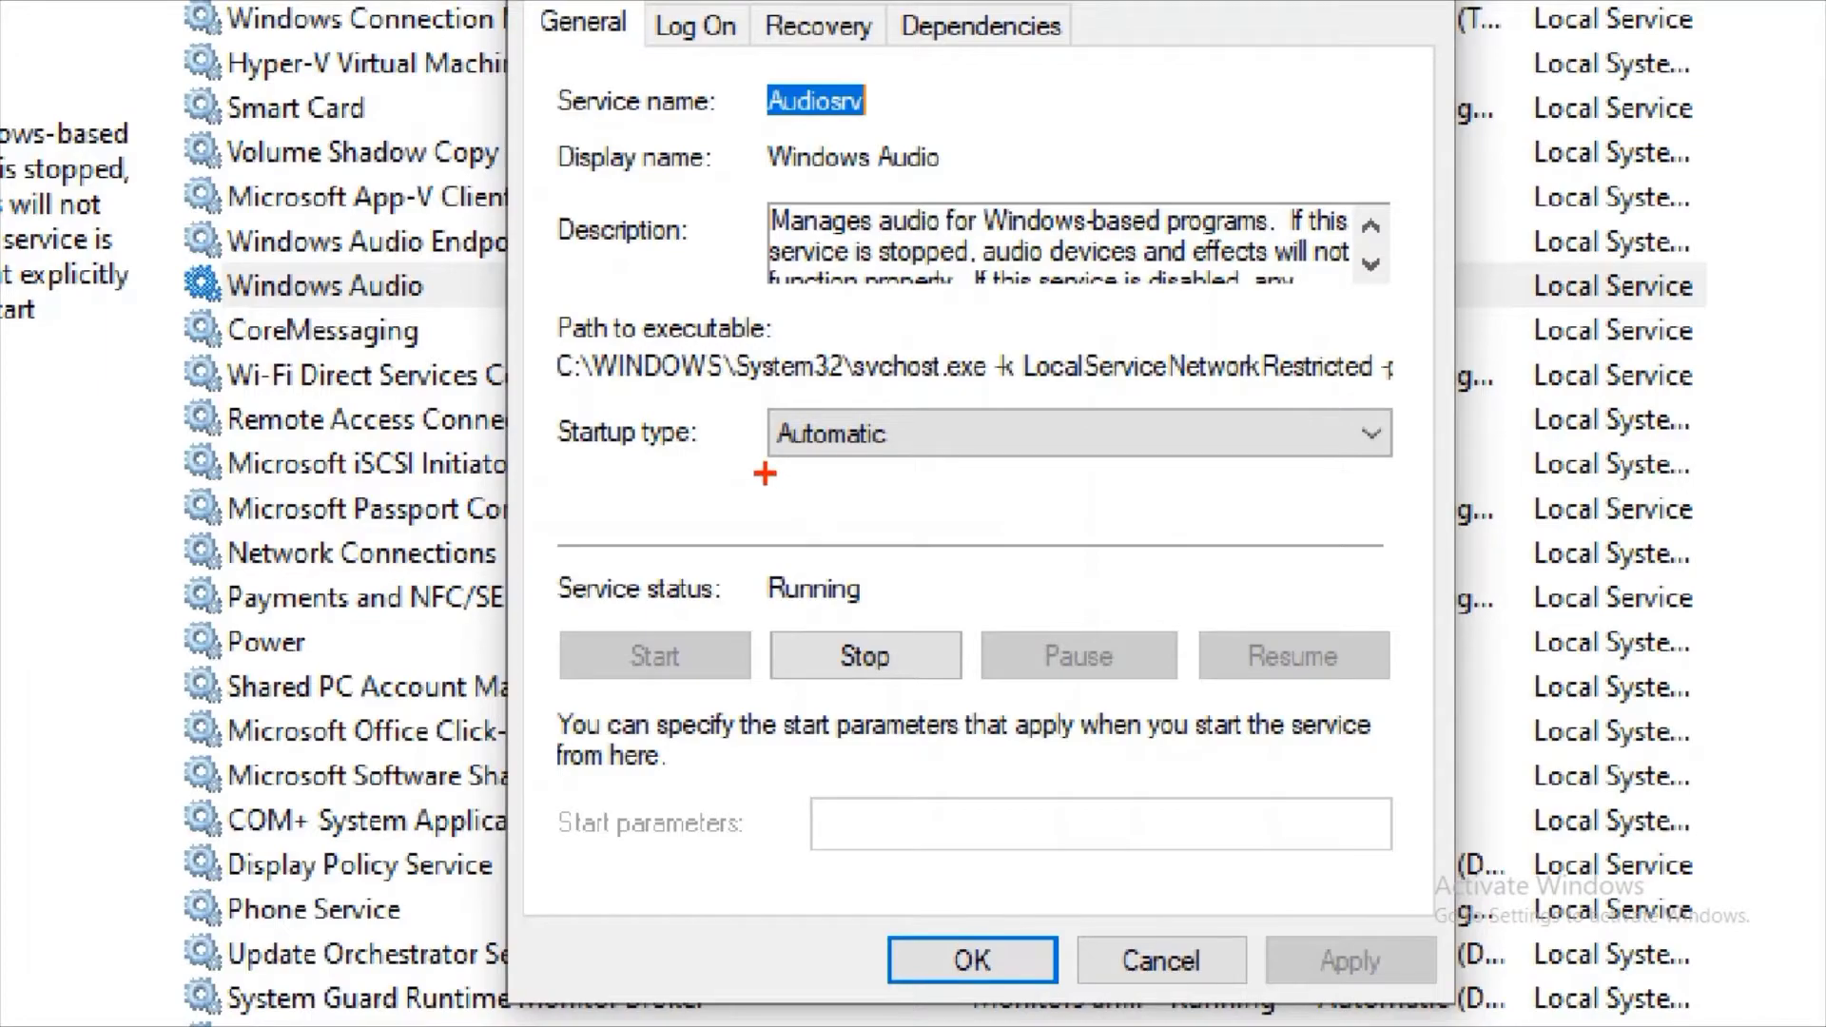
{"action": "left_click_drag", "start_coordinate": [789, 492], "coordinate": [996, 491]}
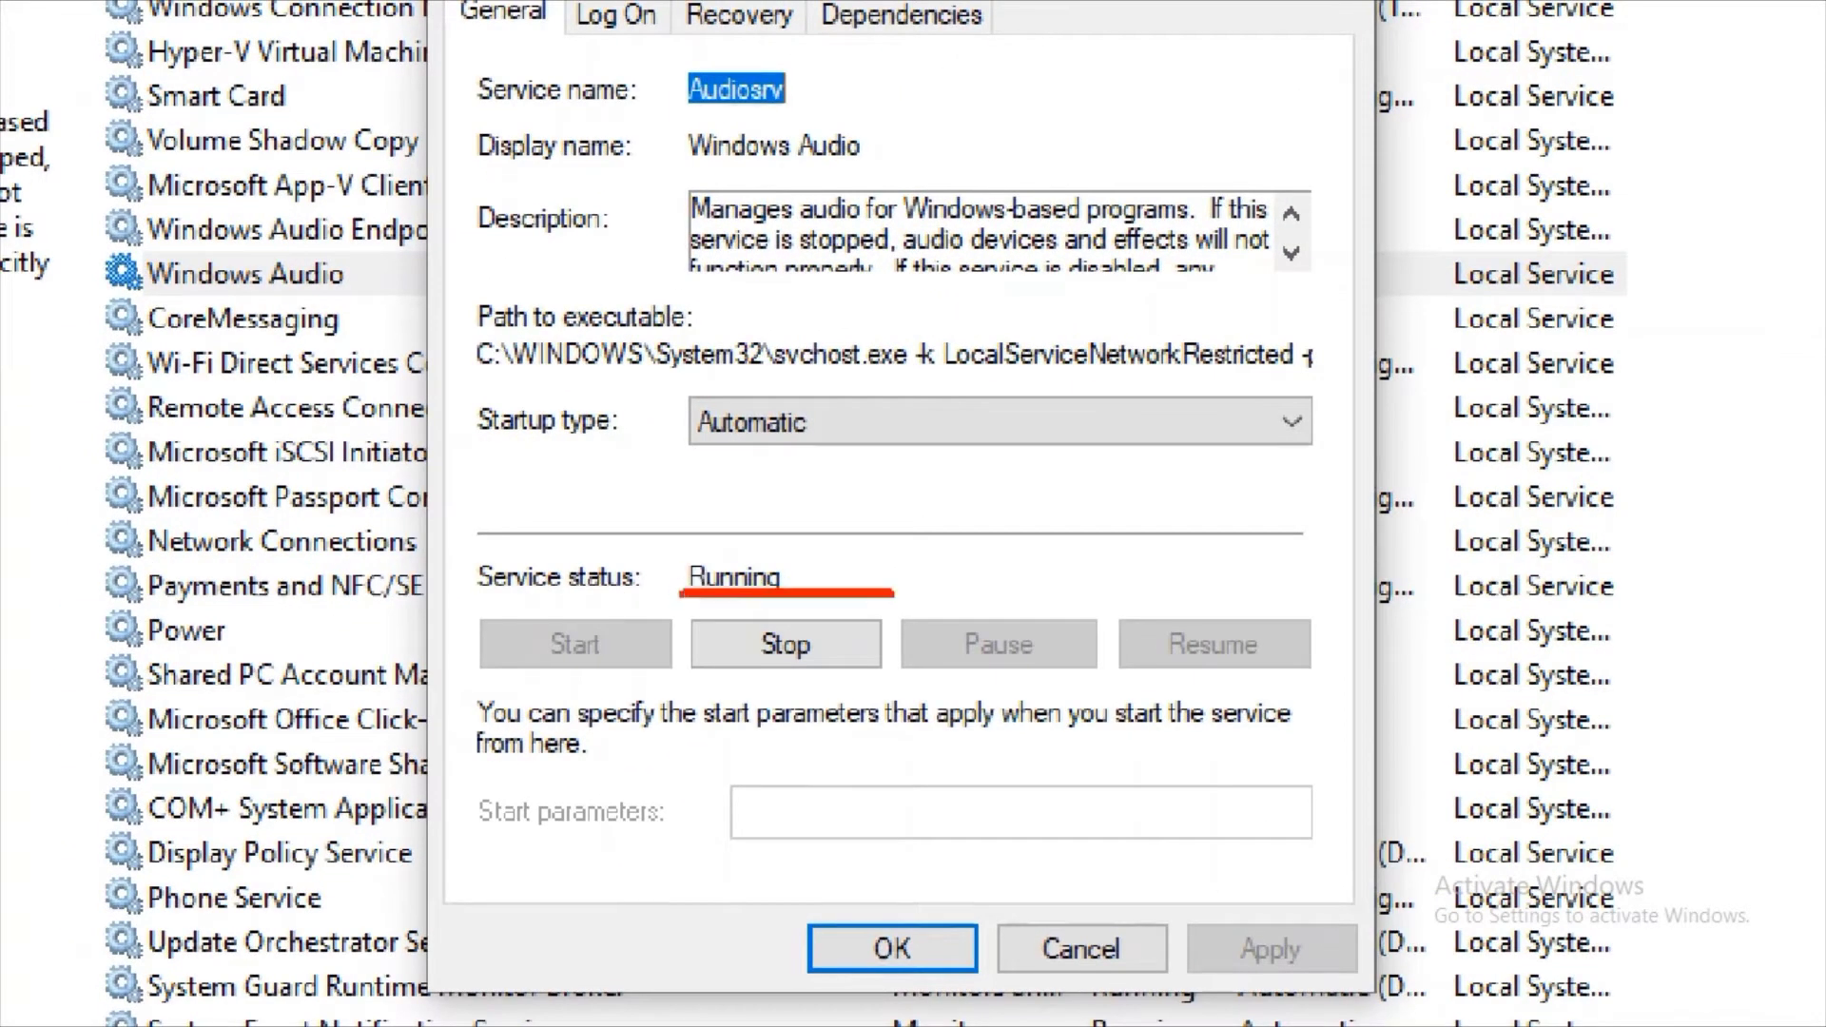
{"action": "left_click_drag", "start_coordinate": [492, 684], "coordinate": [679, 671]}
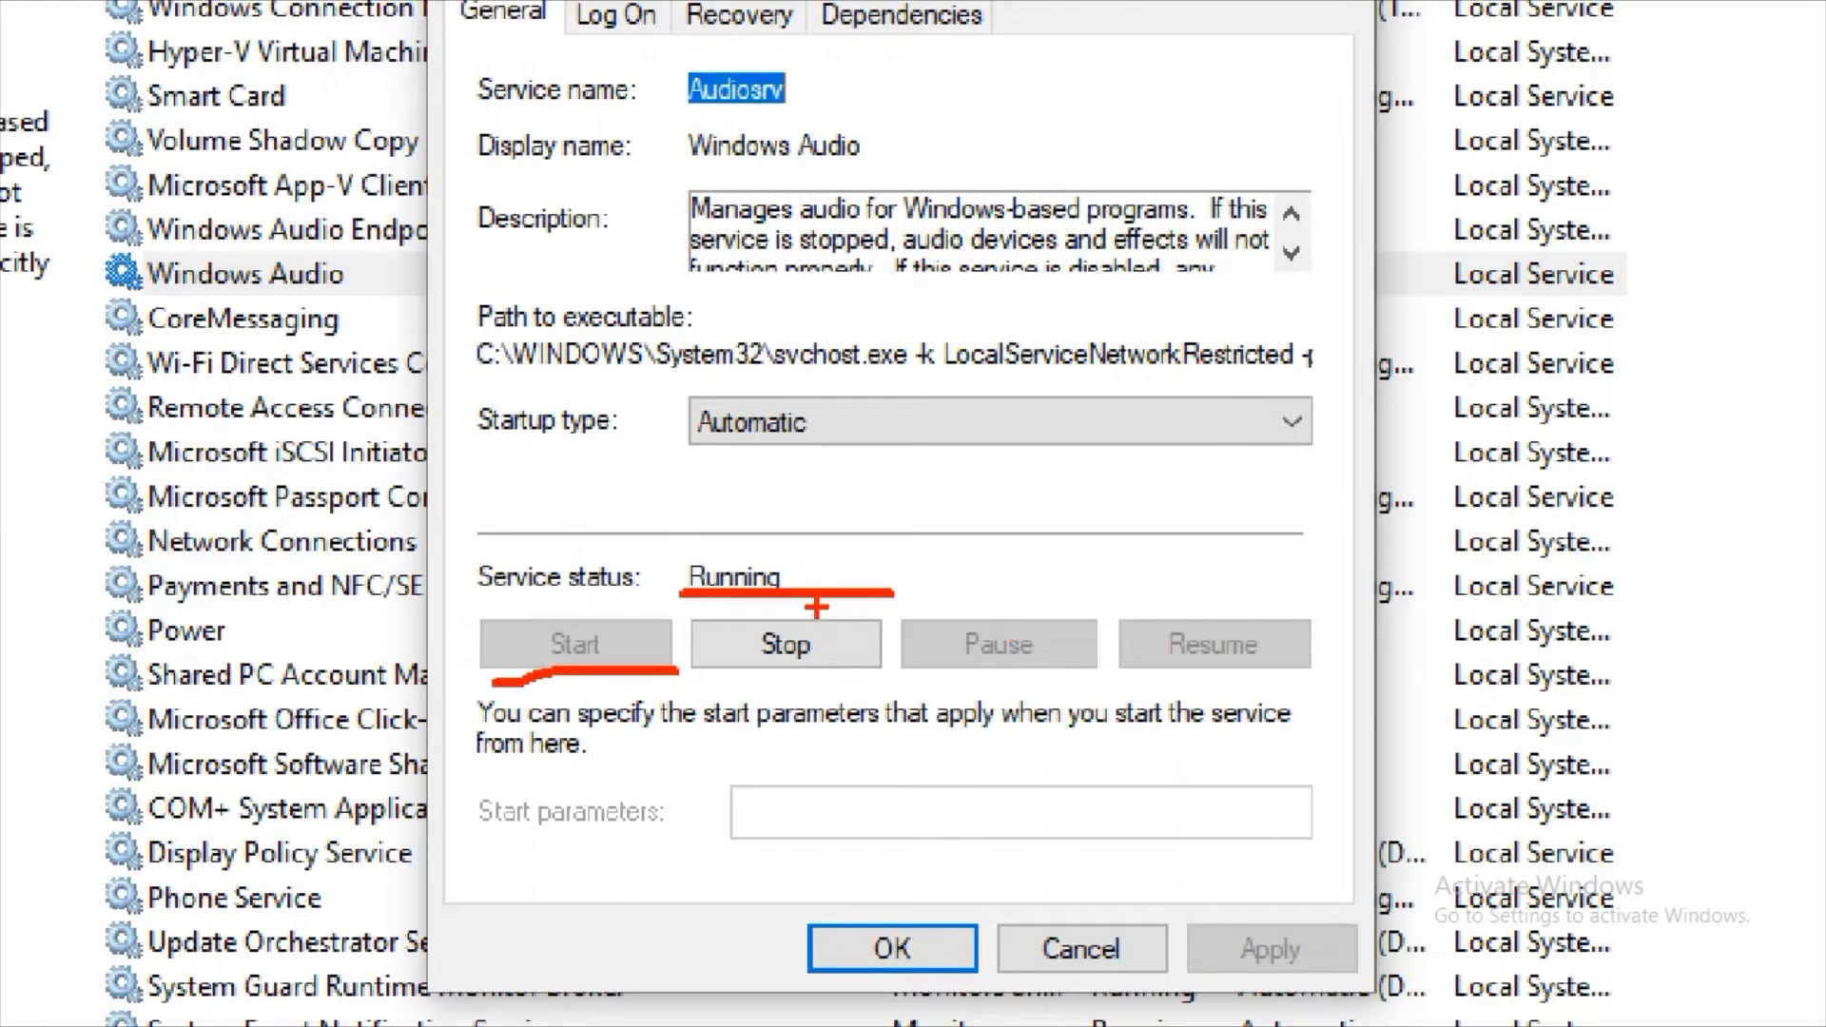
{"action": "left_click_drag", "start_coordinate": [683, 451], "coordinate": [879, 451]}
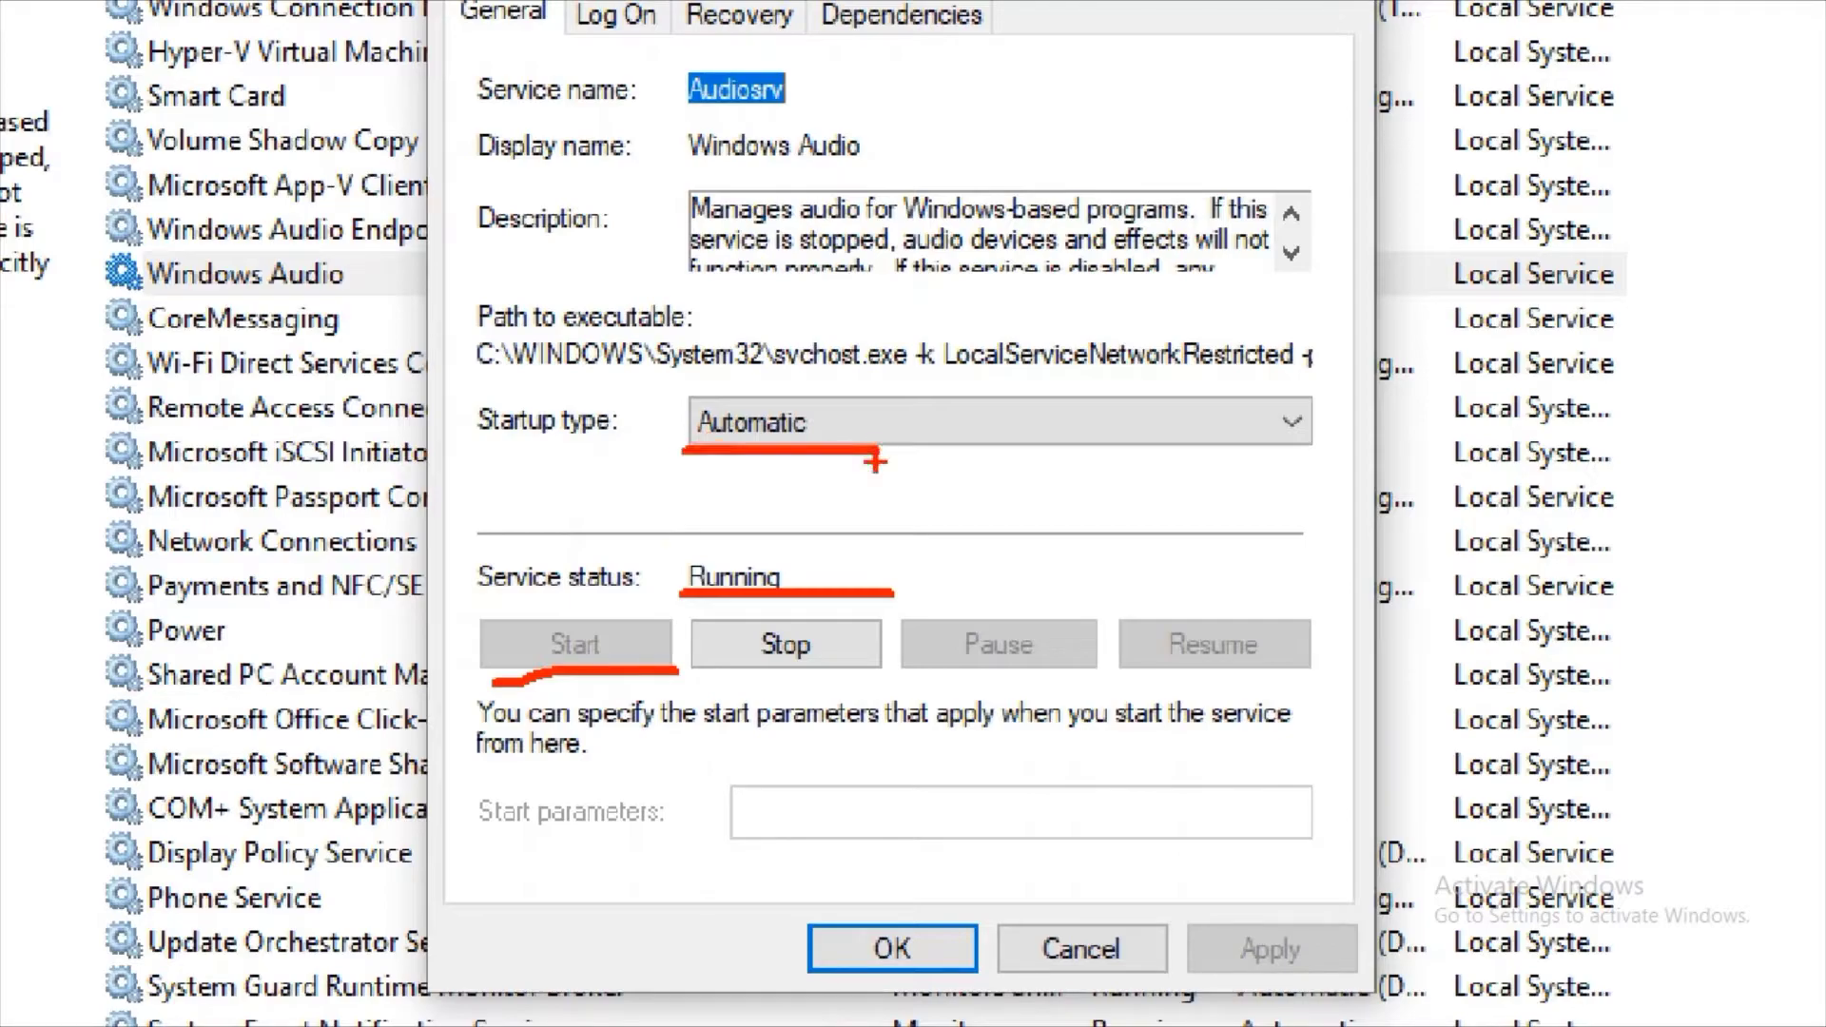
{"action": "mouse_move", "coordinate": [801, 520]}
{"action": "left_mouse_down"}
{"action": "mouse_move", "coordinate": [890, 550]}
{"action": "mouse_move", "coordinate": [1353, 285]}
{"action": "left_mouse_up"}
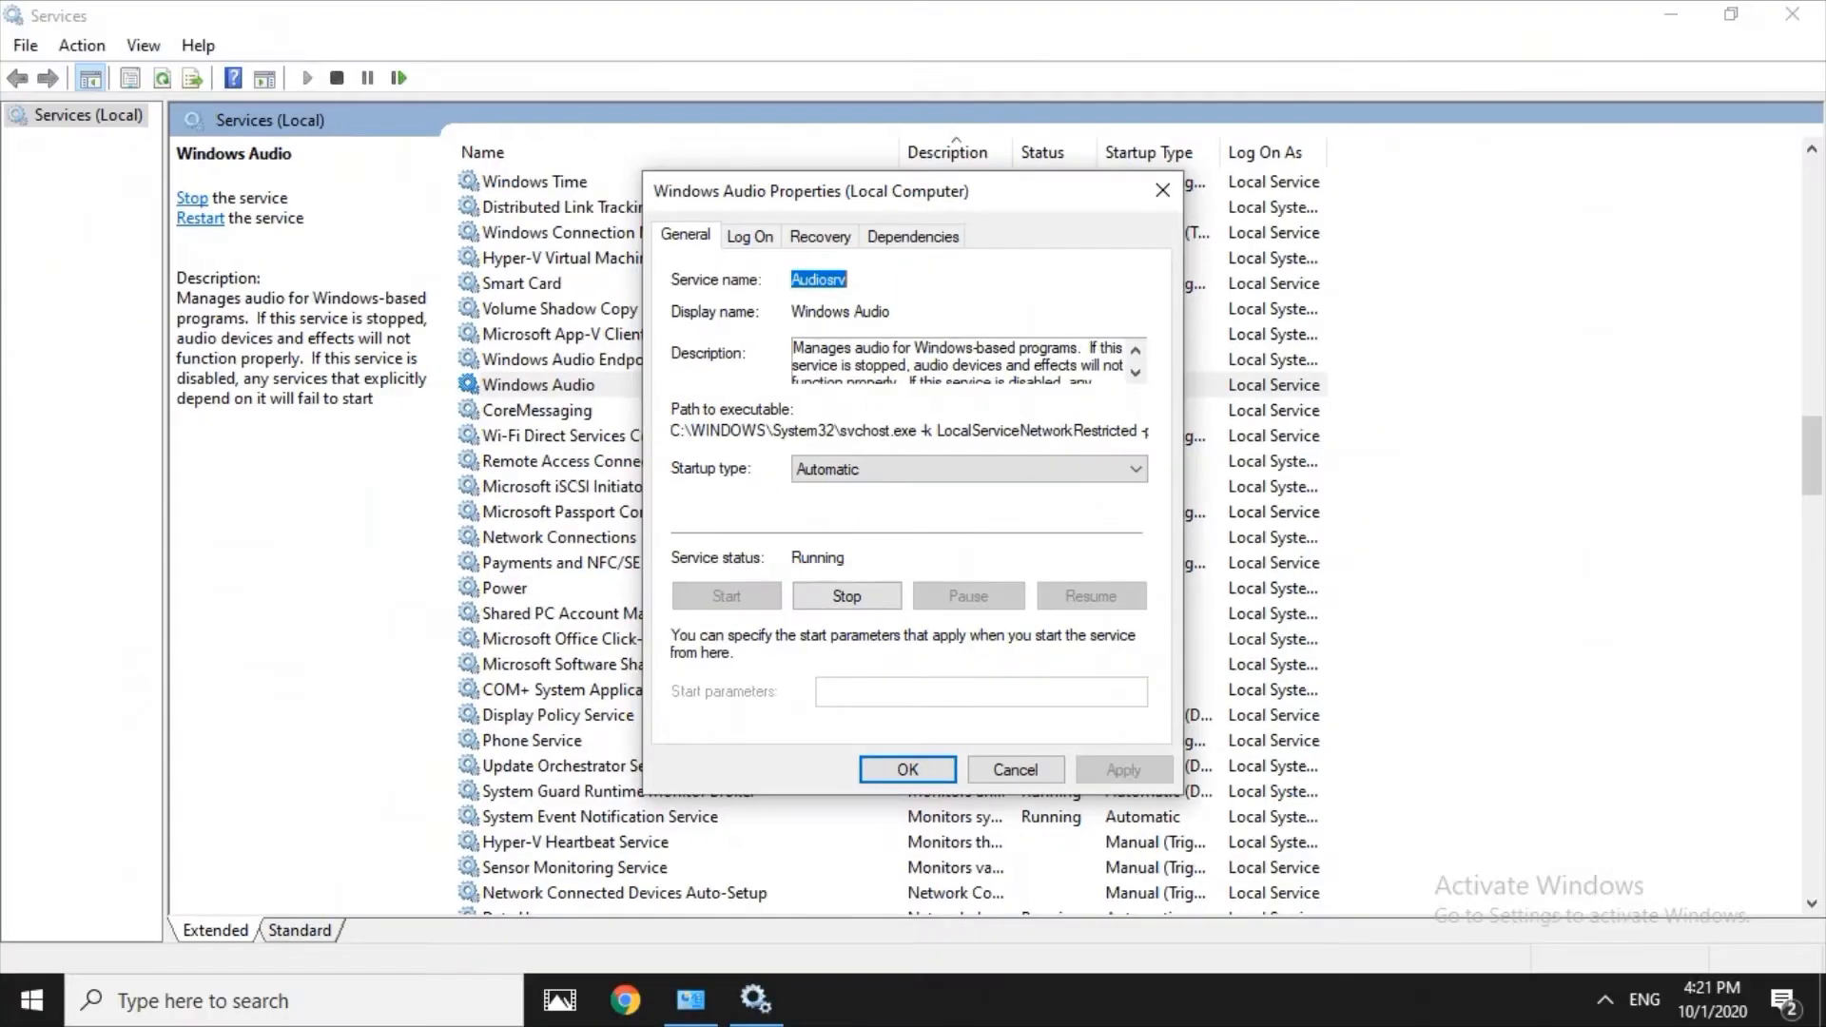
{"action": "left_click", "coordinate": [892, 949]}
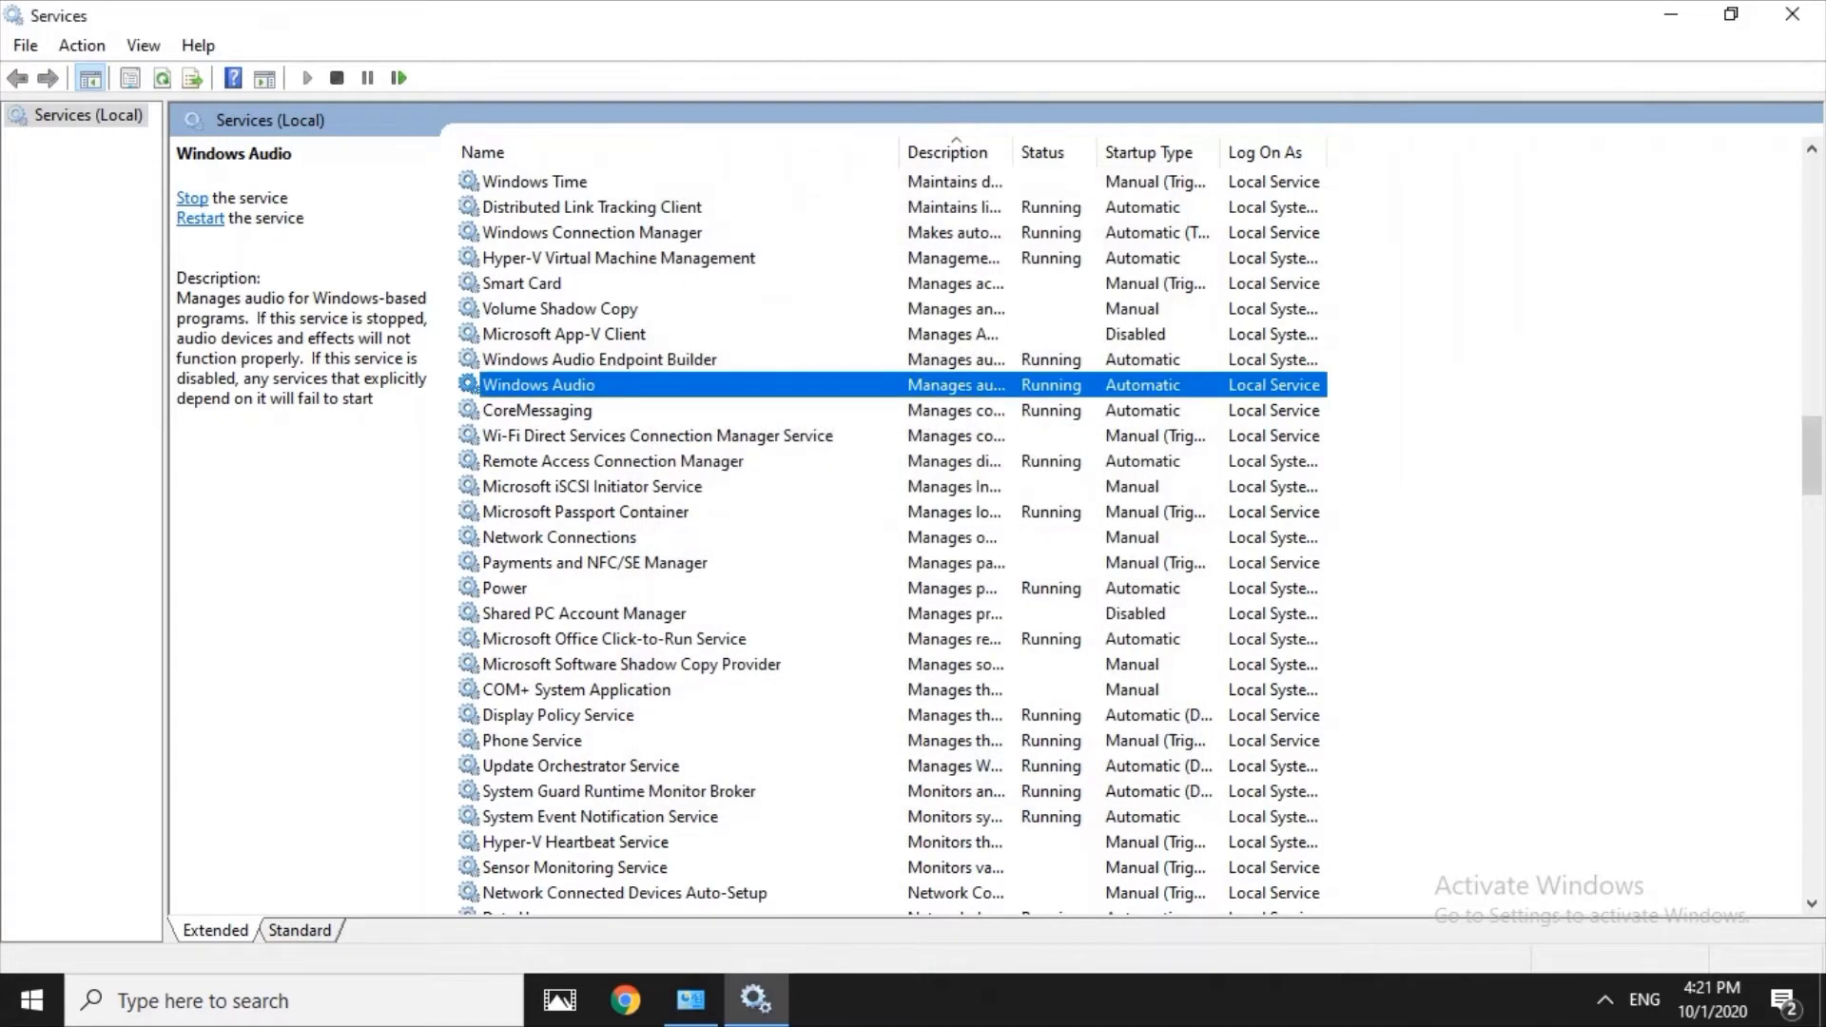
Close the Services console and refresh the desktop several times.
{"action": "left_click", "coordinate": [1792, 13]}
{"action": "right_click", "coordinate": [617, 132]}
{"action": "left_click", "coordinate": [677, 215]}
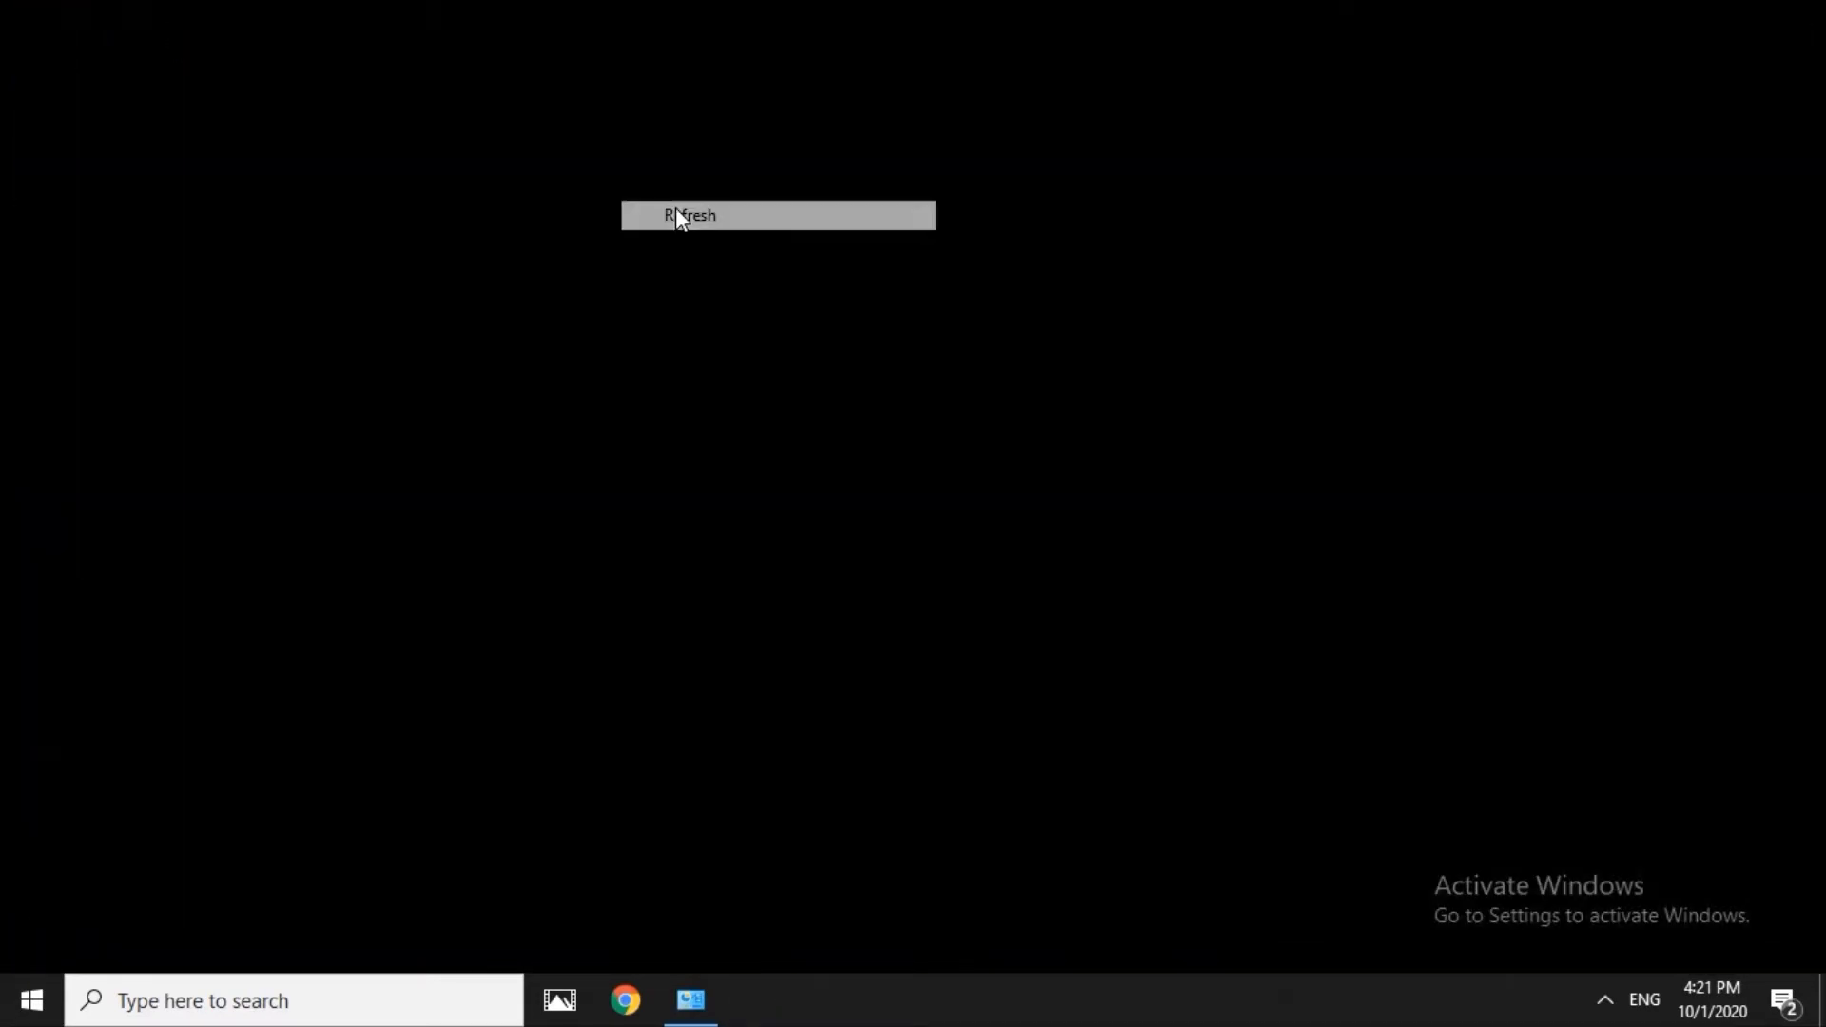
{"action": "right_click", "coordinate": [677, 159]}
{"action": "left_click", "coordinate": [724, 226]}
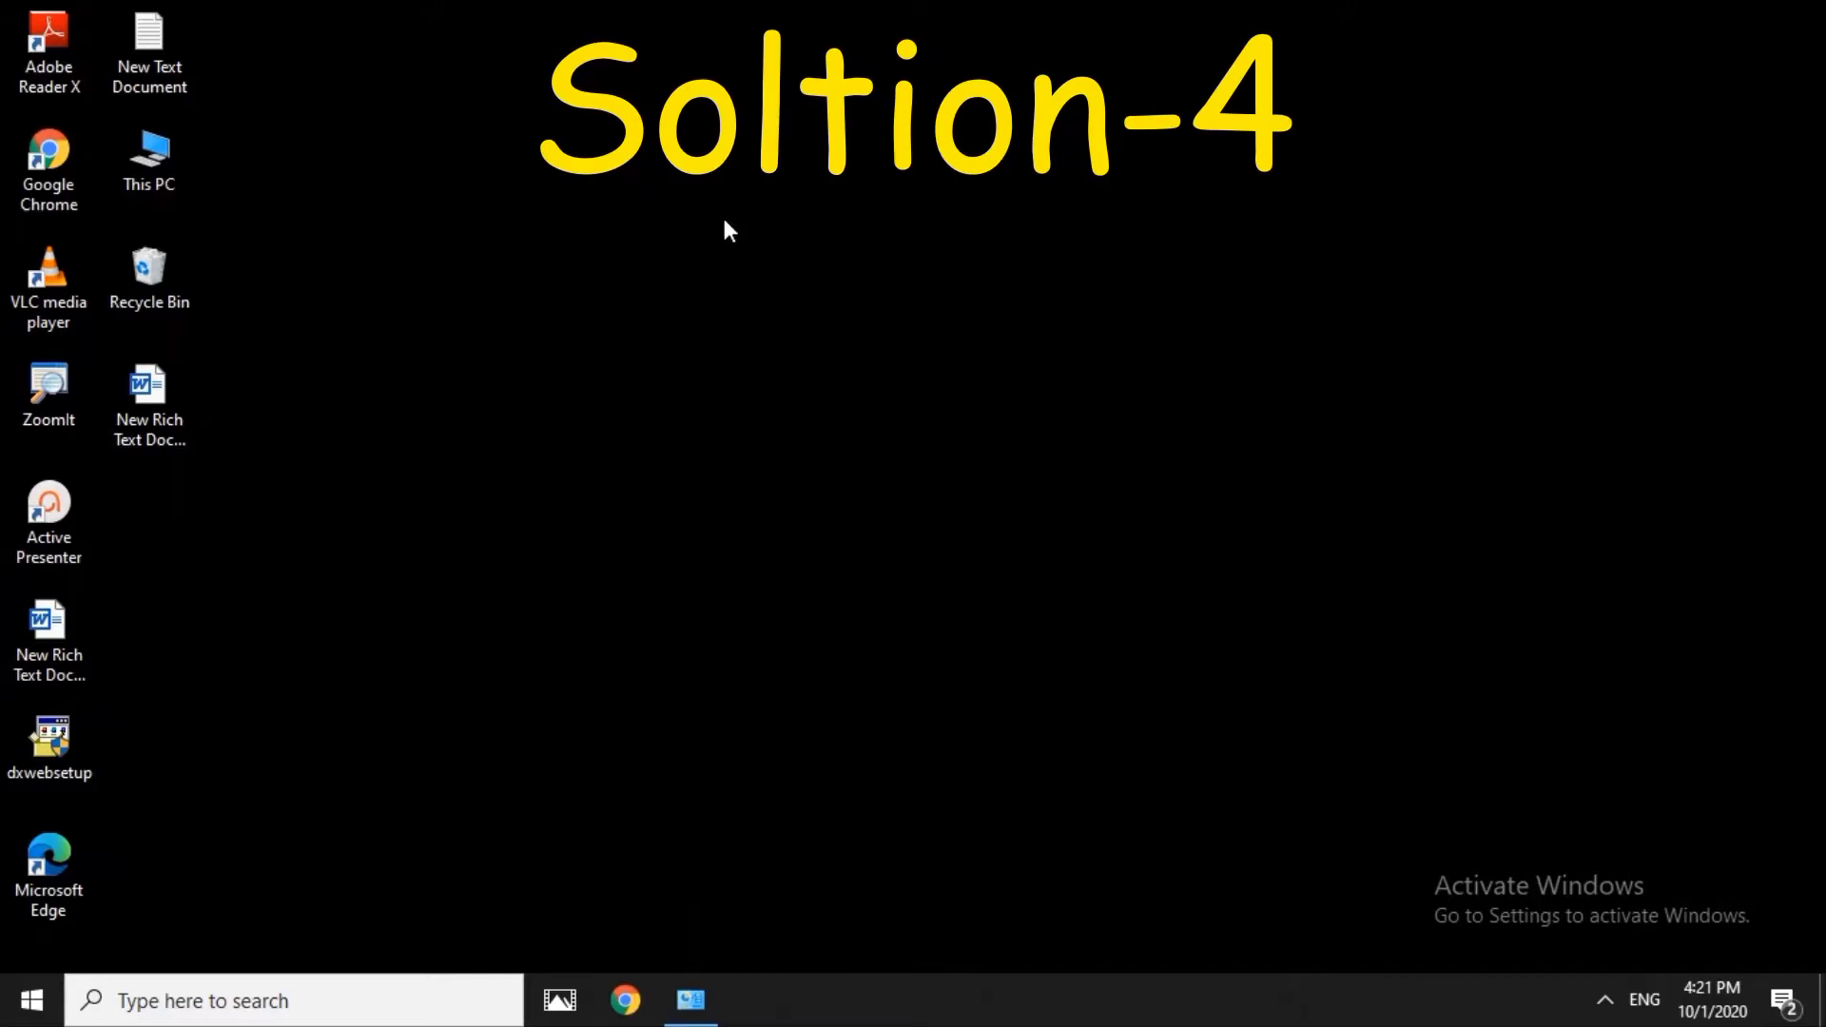
{"action": "right_click", "coordinate": [540, 251]}
{"action": "left_click", "coordinate": [632, 333]}
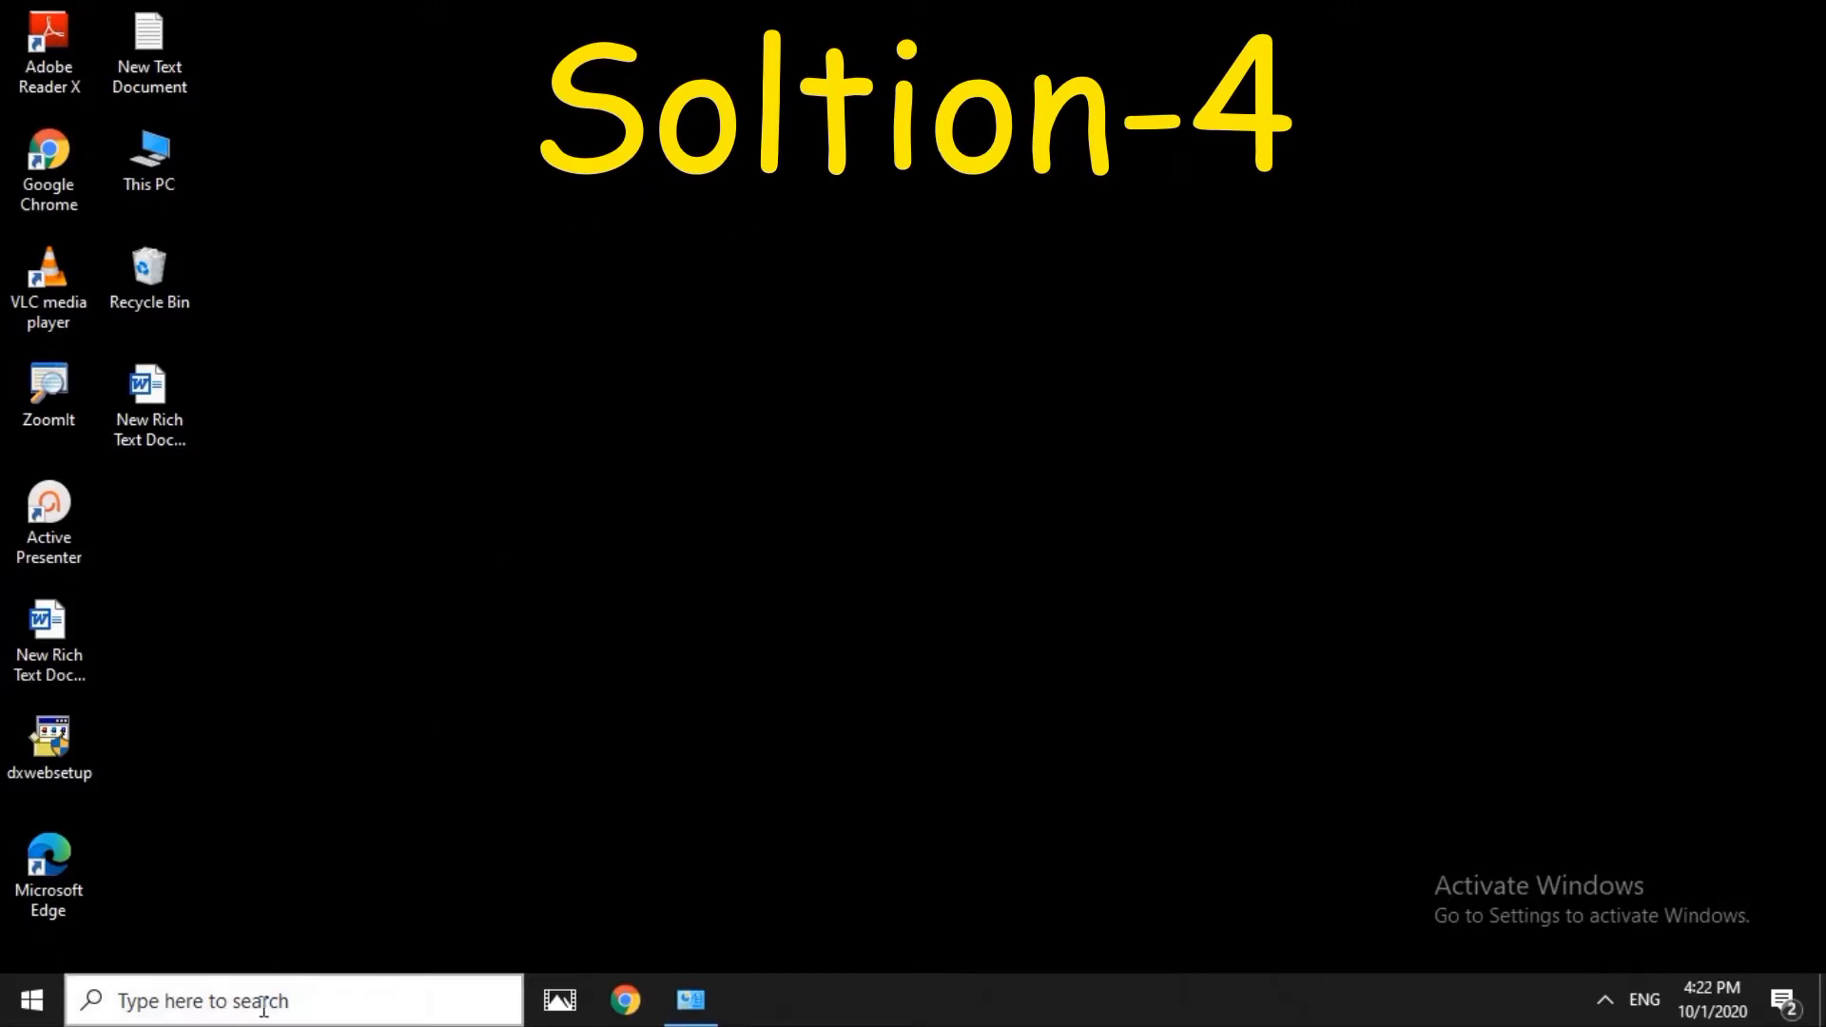
Search Windows for "device", open Device Manager and maximize its window.
{"action": "left_click", "coordinate": [299, 1002]}
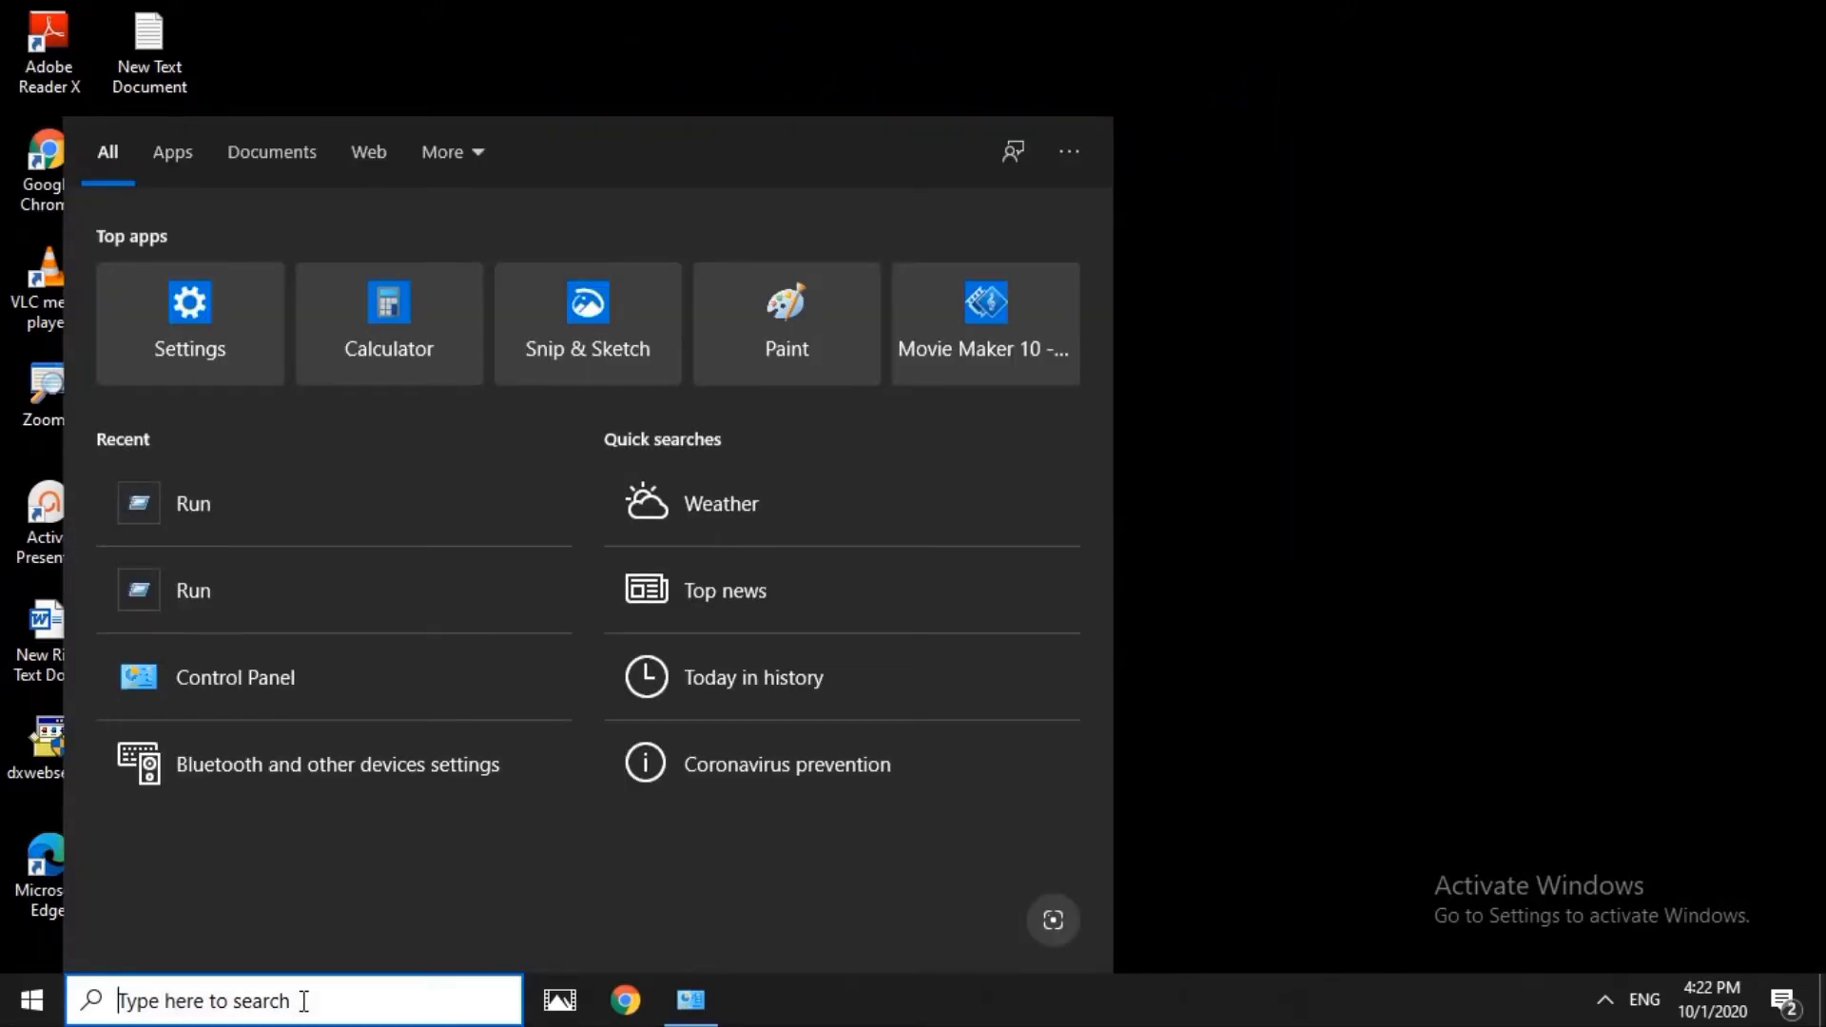
{"action": "type", "text": "devie"}
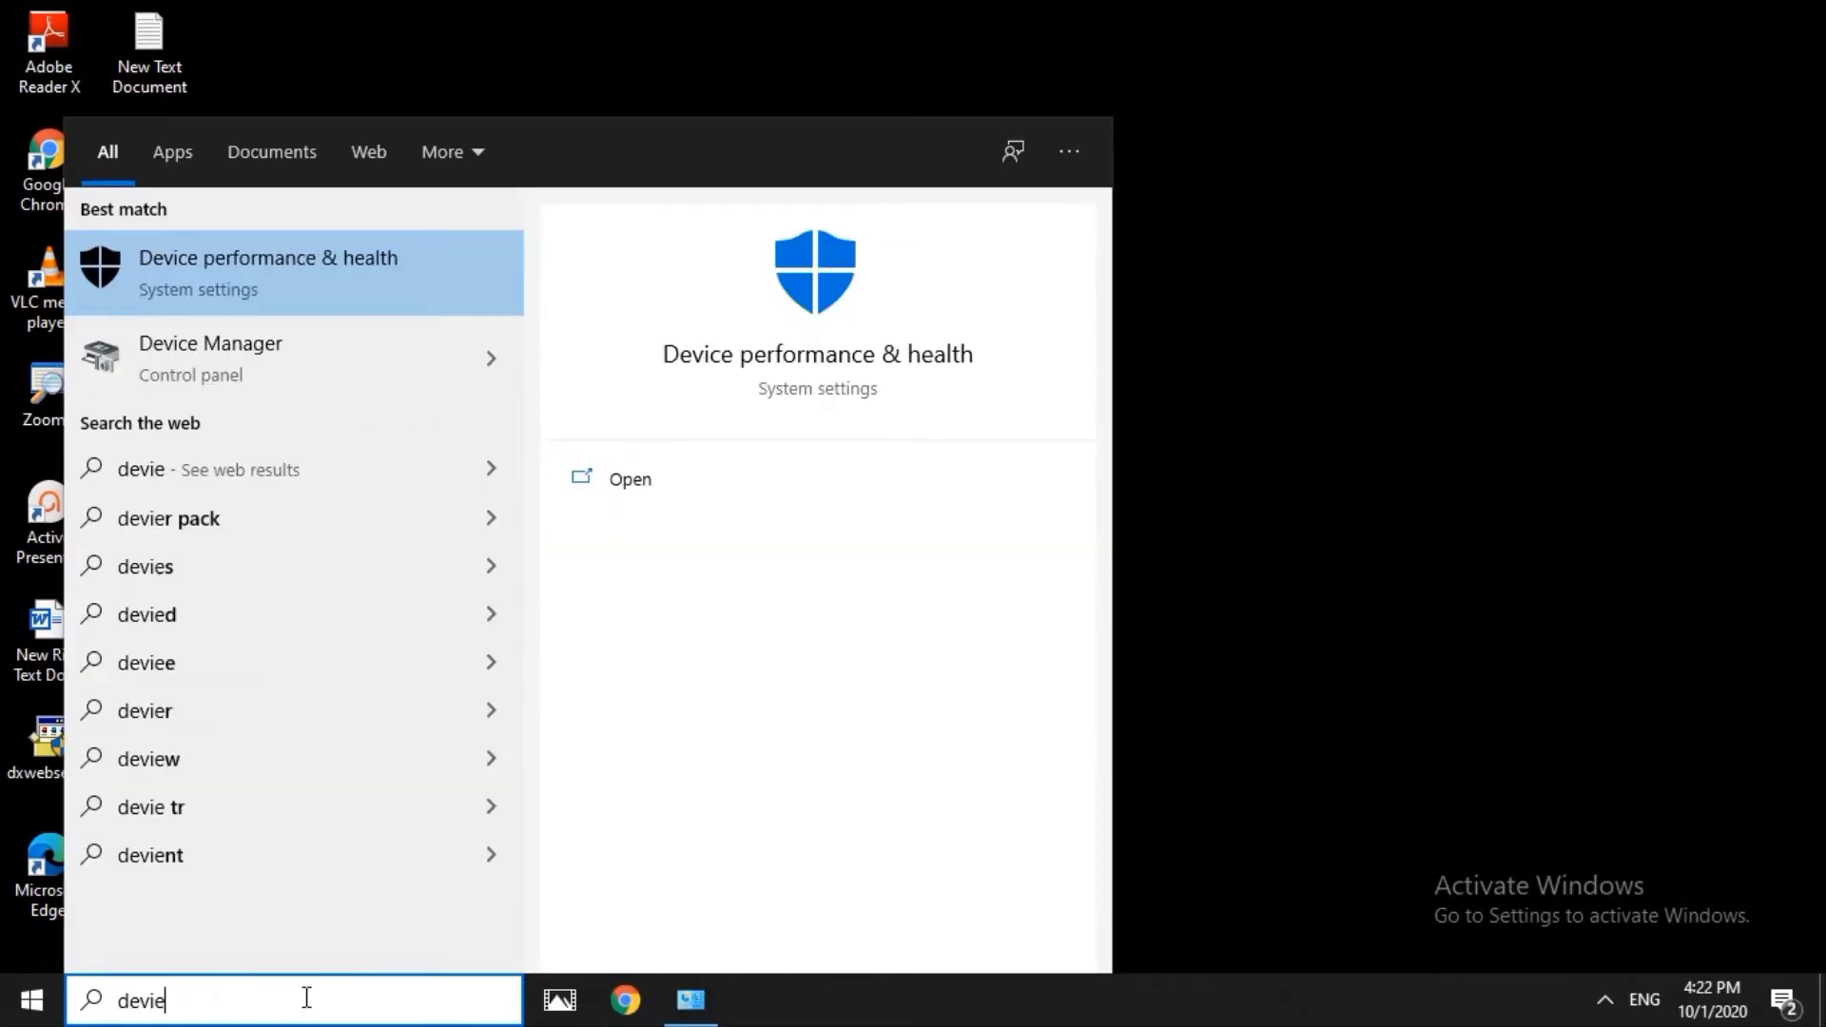
{"action": "key", "text": "BackSpace"}
{"action": "type", "text": "ce"}
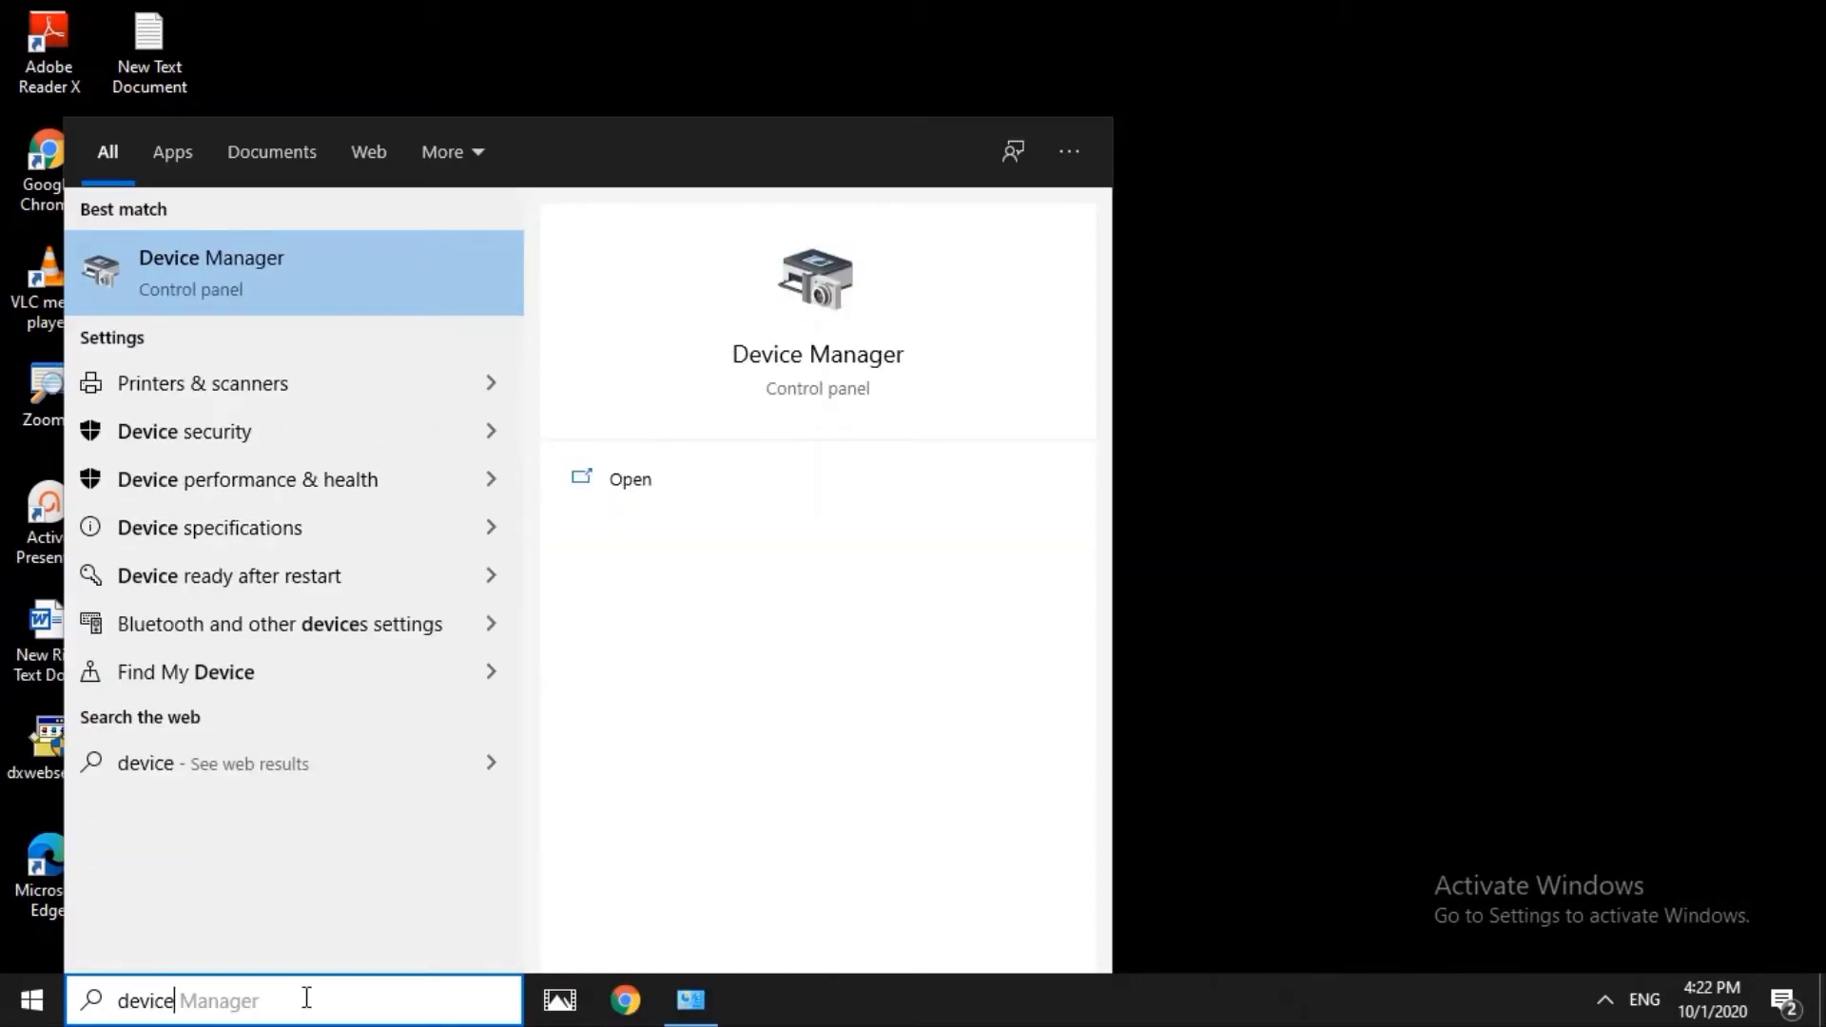
{"action": "left_click", "coordinate": [231, 270]}
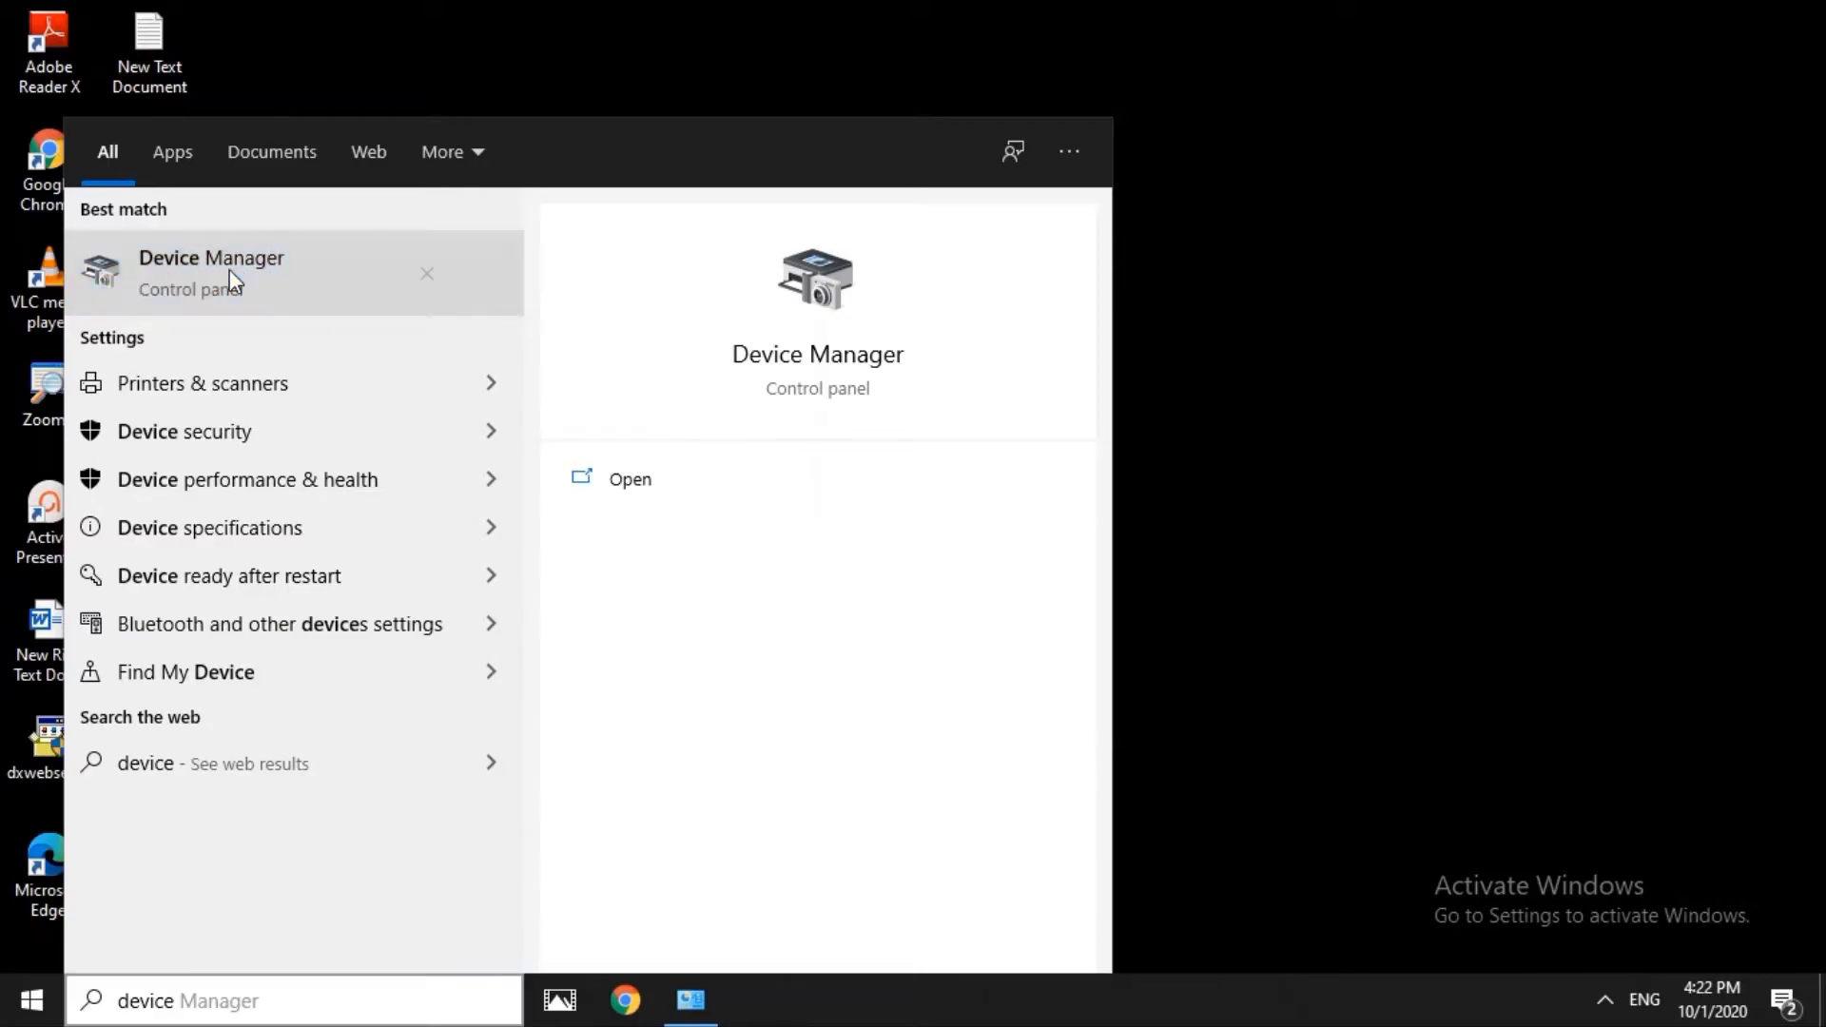
{"action": "left_click", "coordinate": [230, 270]}
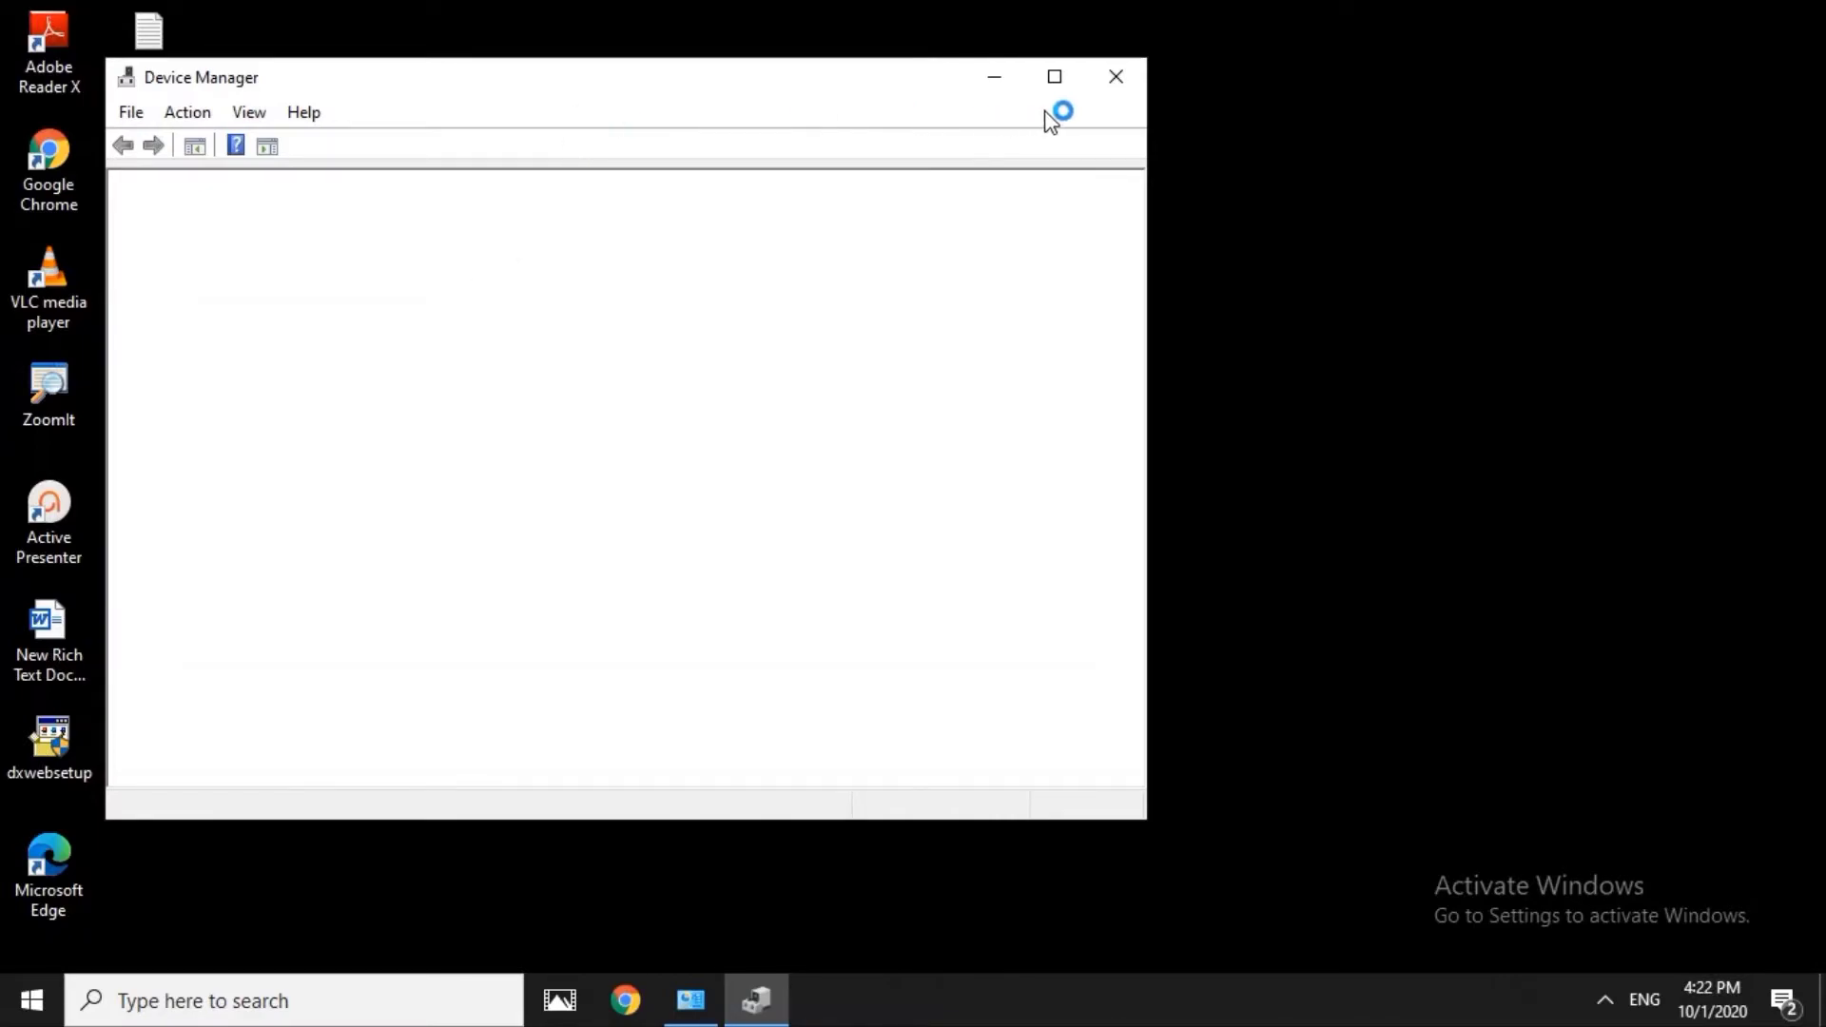
{"action": "left_click", "coordinate": [1055, 80]}
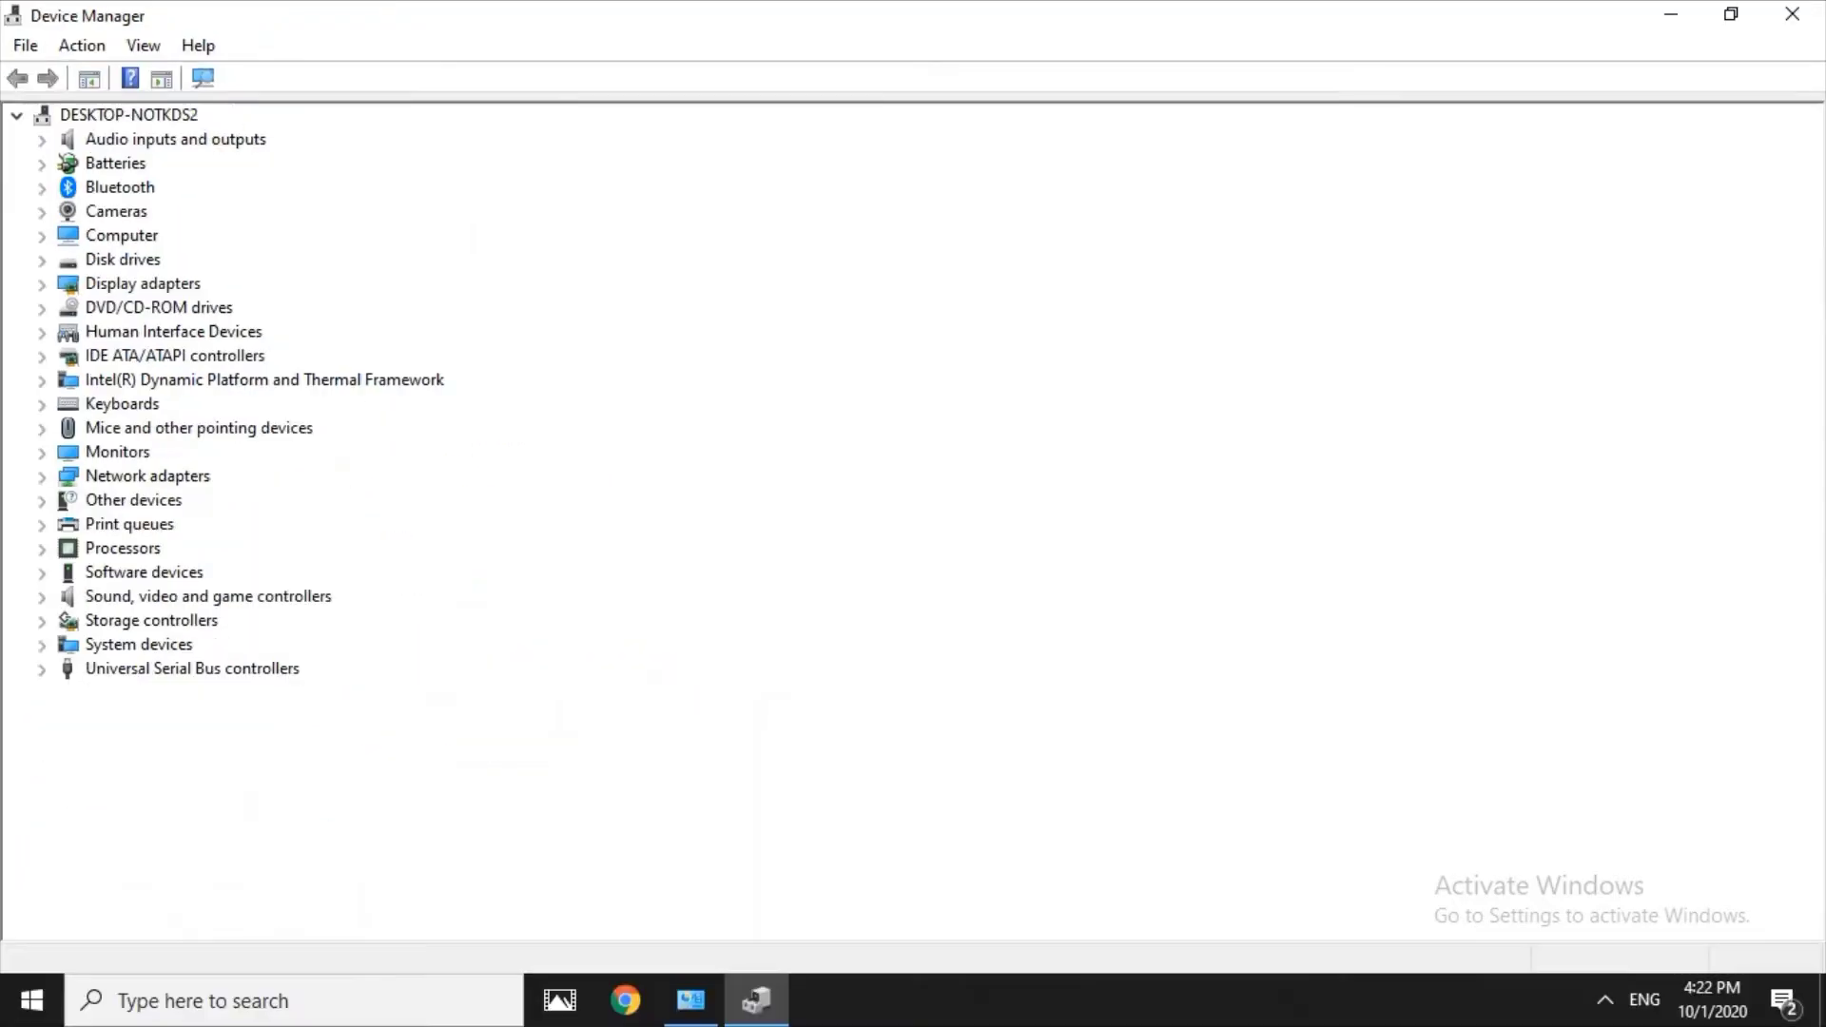
Expand the Audio inputs and outputs category and select the Speakers / Headphones (Realtek Audio) device.
{"action": "left_click", "coordinate": [41, 139]}
{"action": "left_click", "coordinate": [209, 163]}
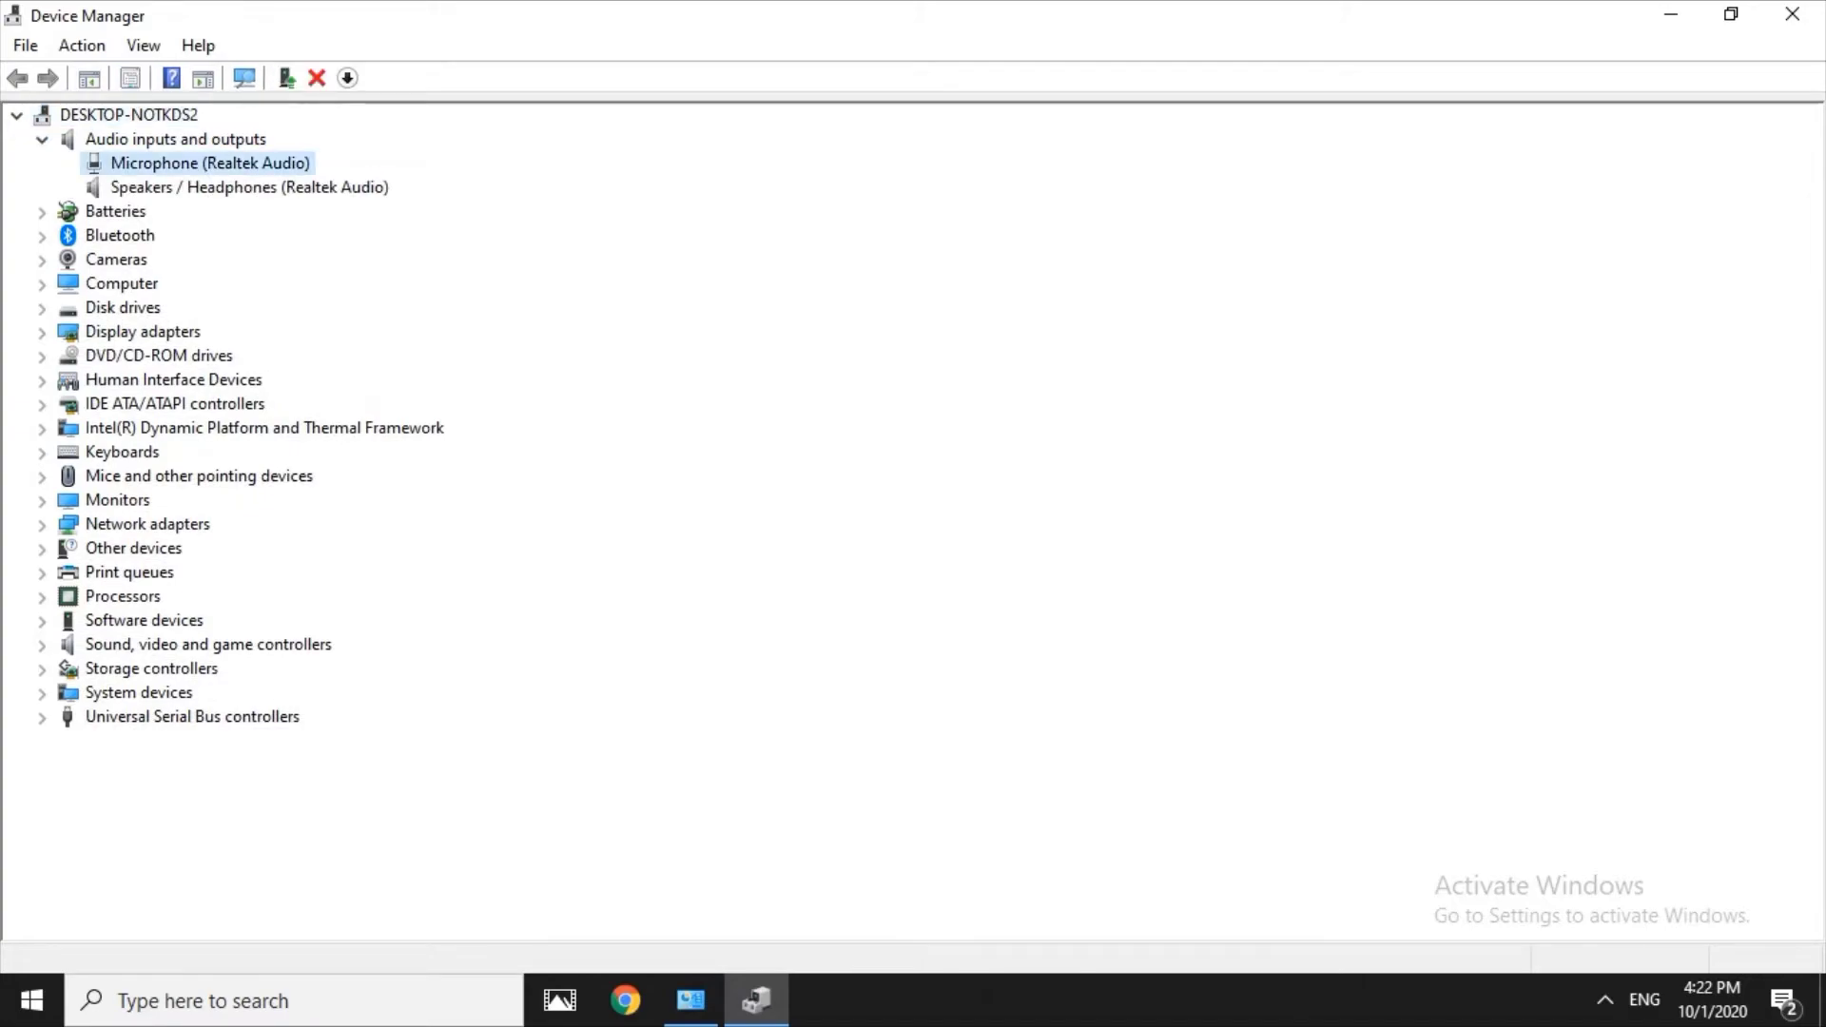
{"action": "left_click", "coordinate": [249, 187]}
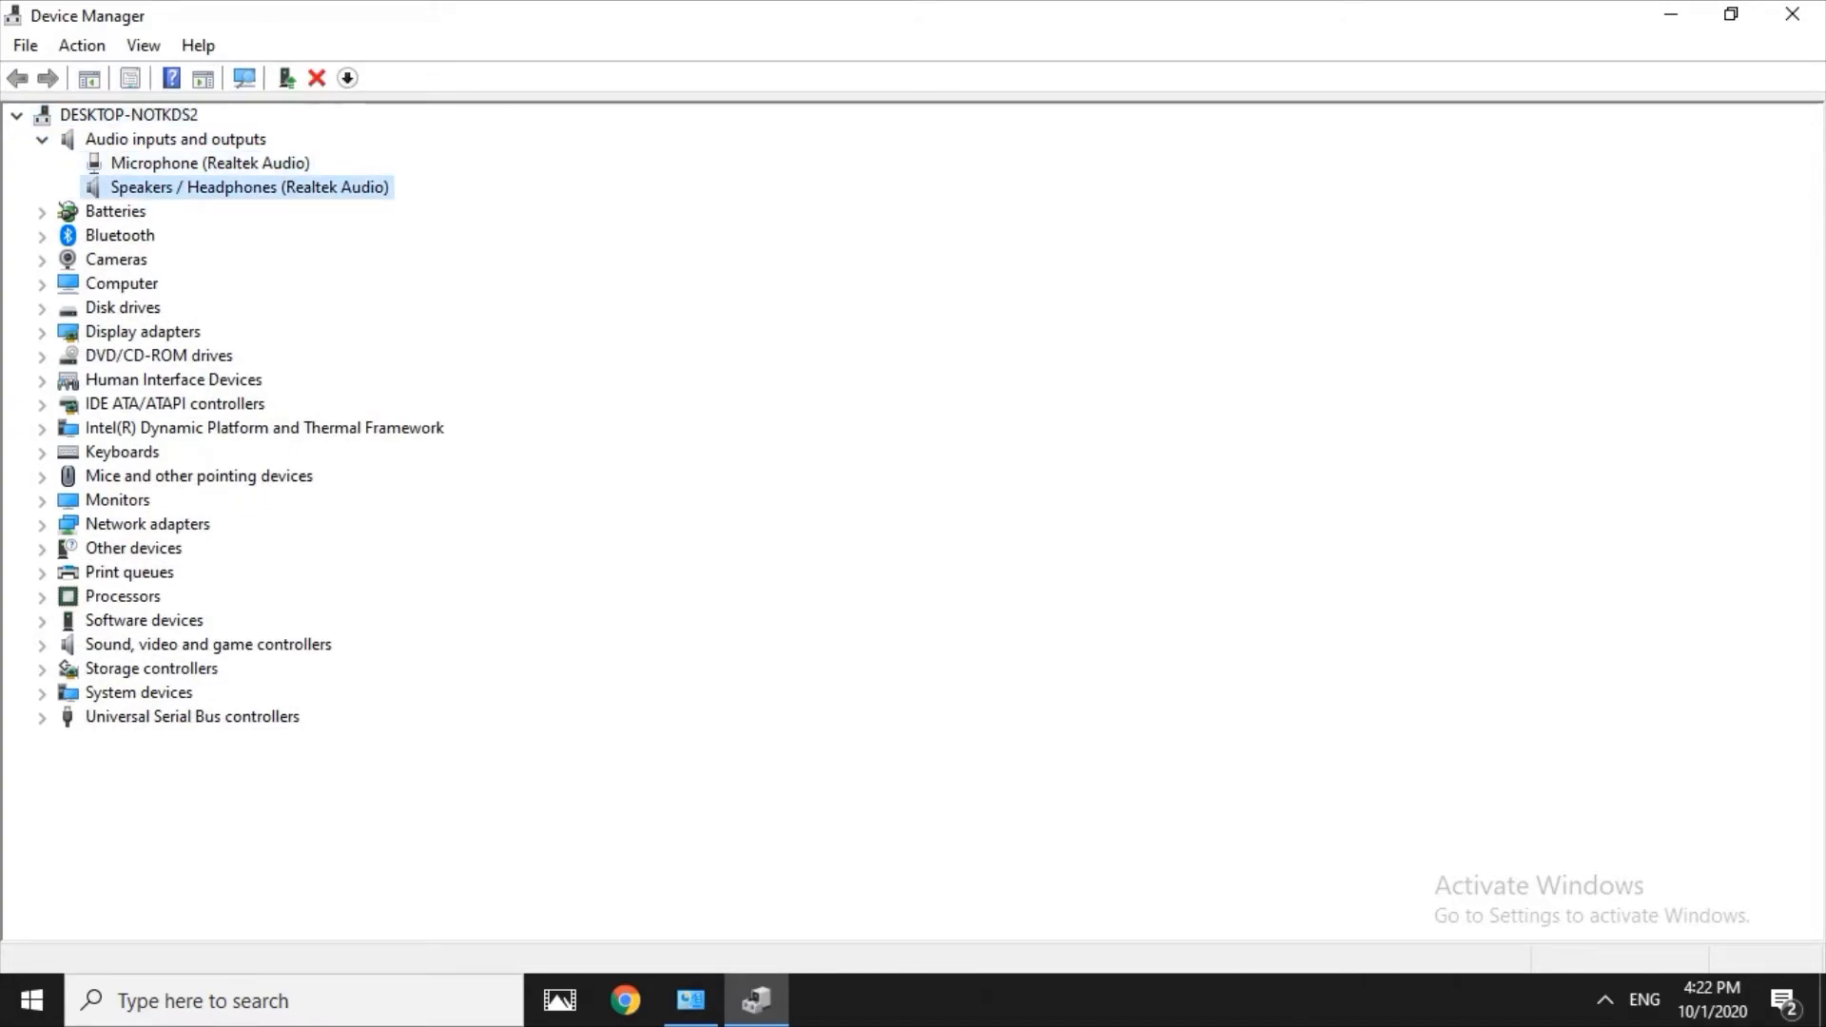
Search automatically for an updated driver for the Speakers / Headphones (Realtek Audio) device, and close the update wizard.
{"action": "right_click", "coordinate": [240, 187]}
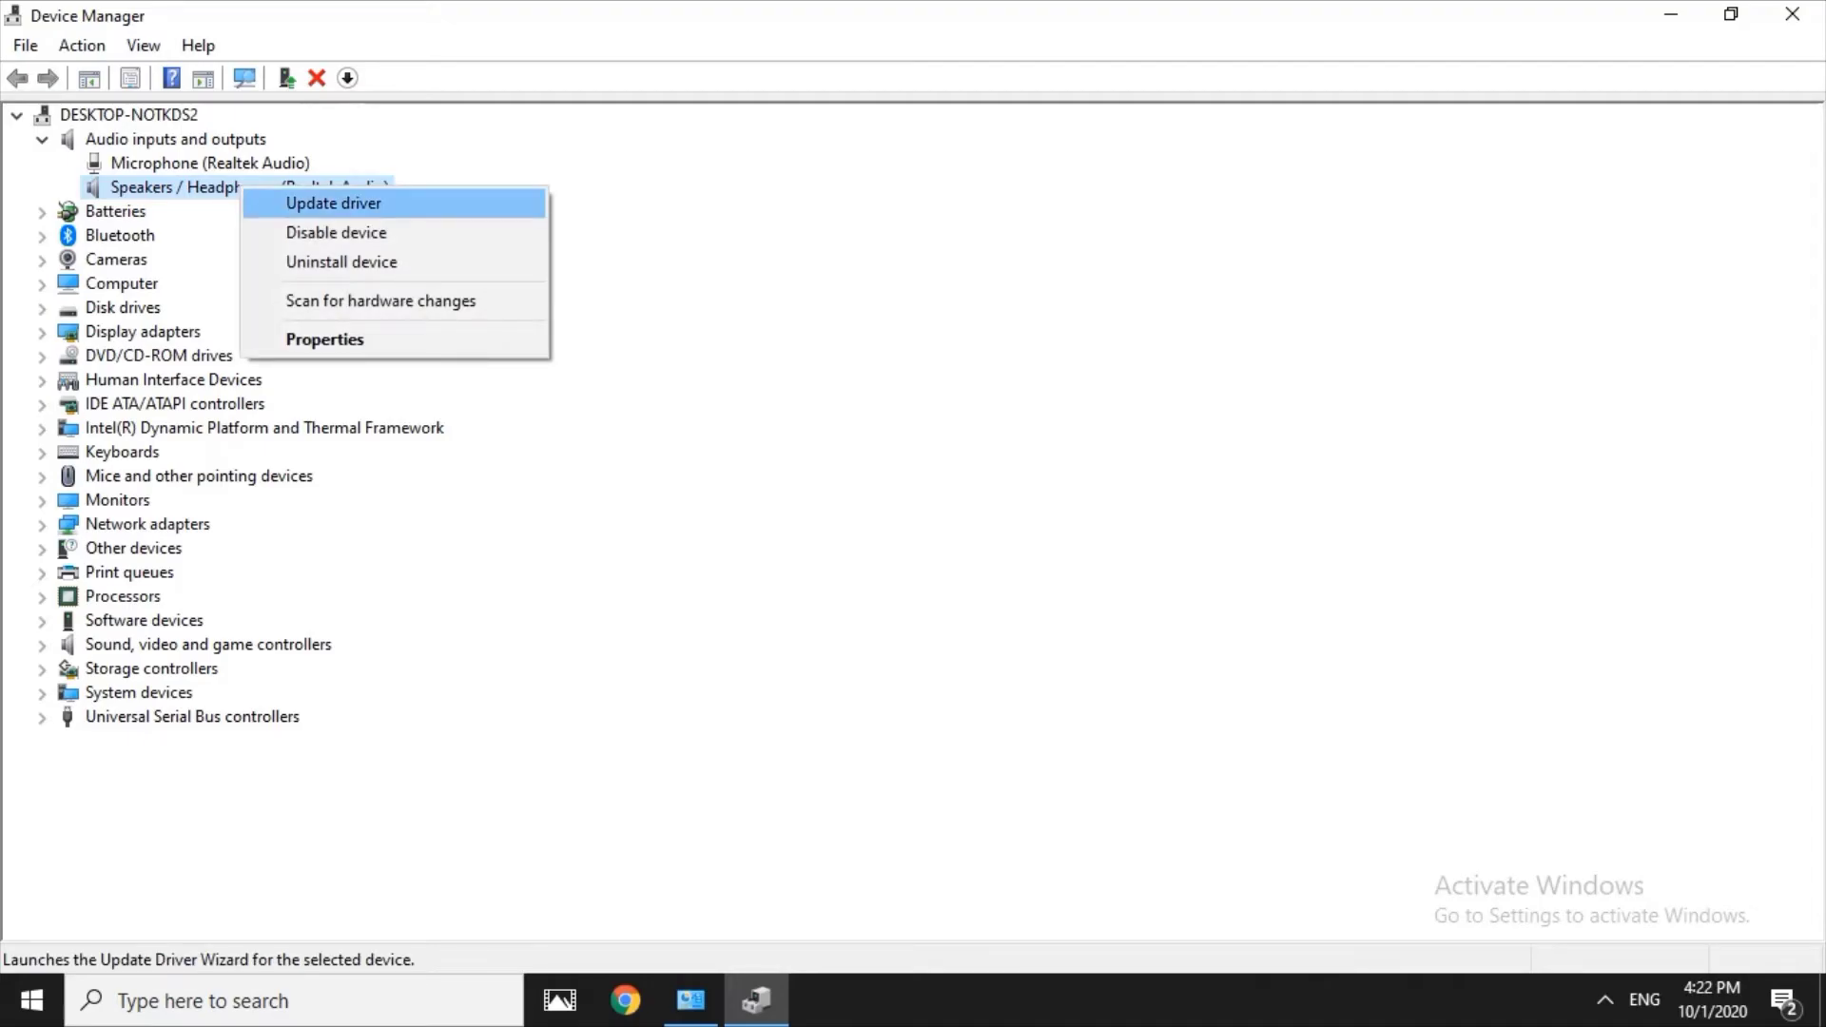
{"action": "left_click", "coordinate": [447, 203]}
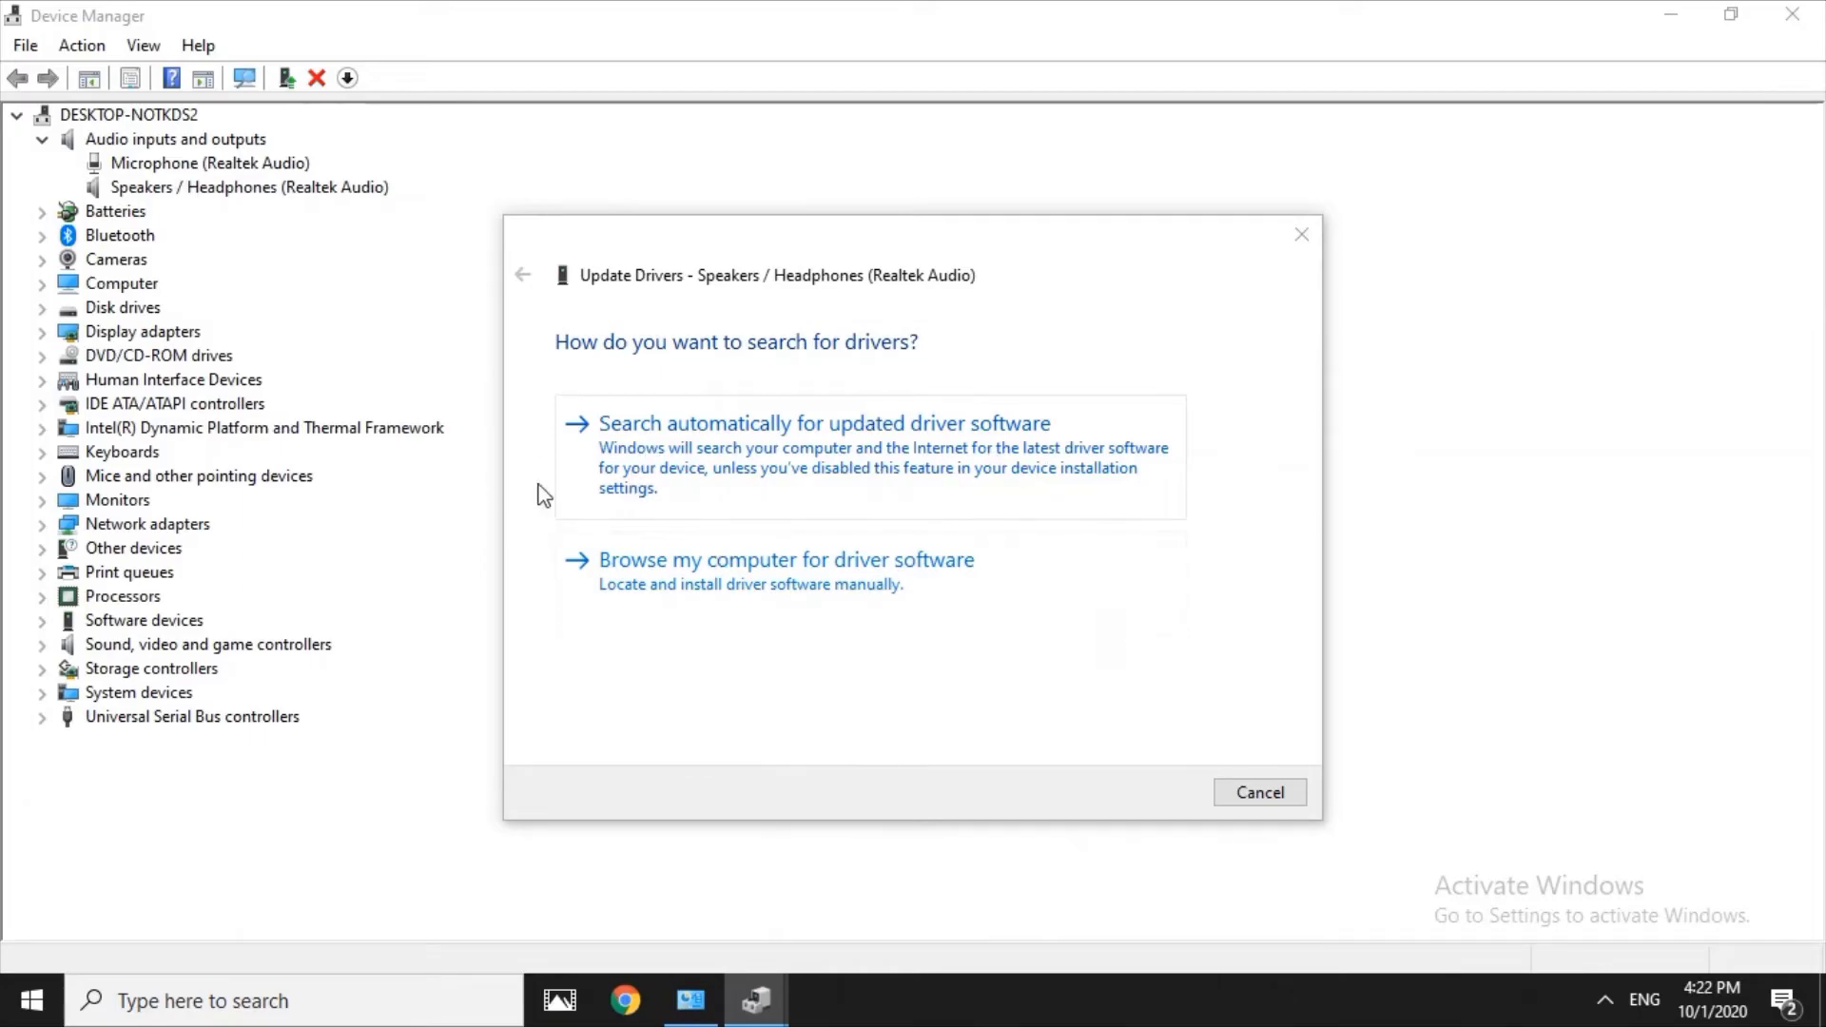
{"action": "left_click", "coordinate": [824, 452]}
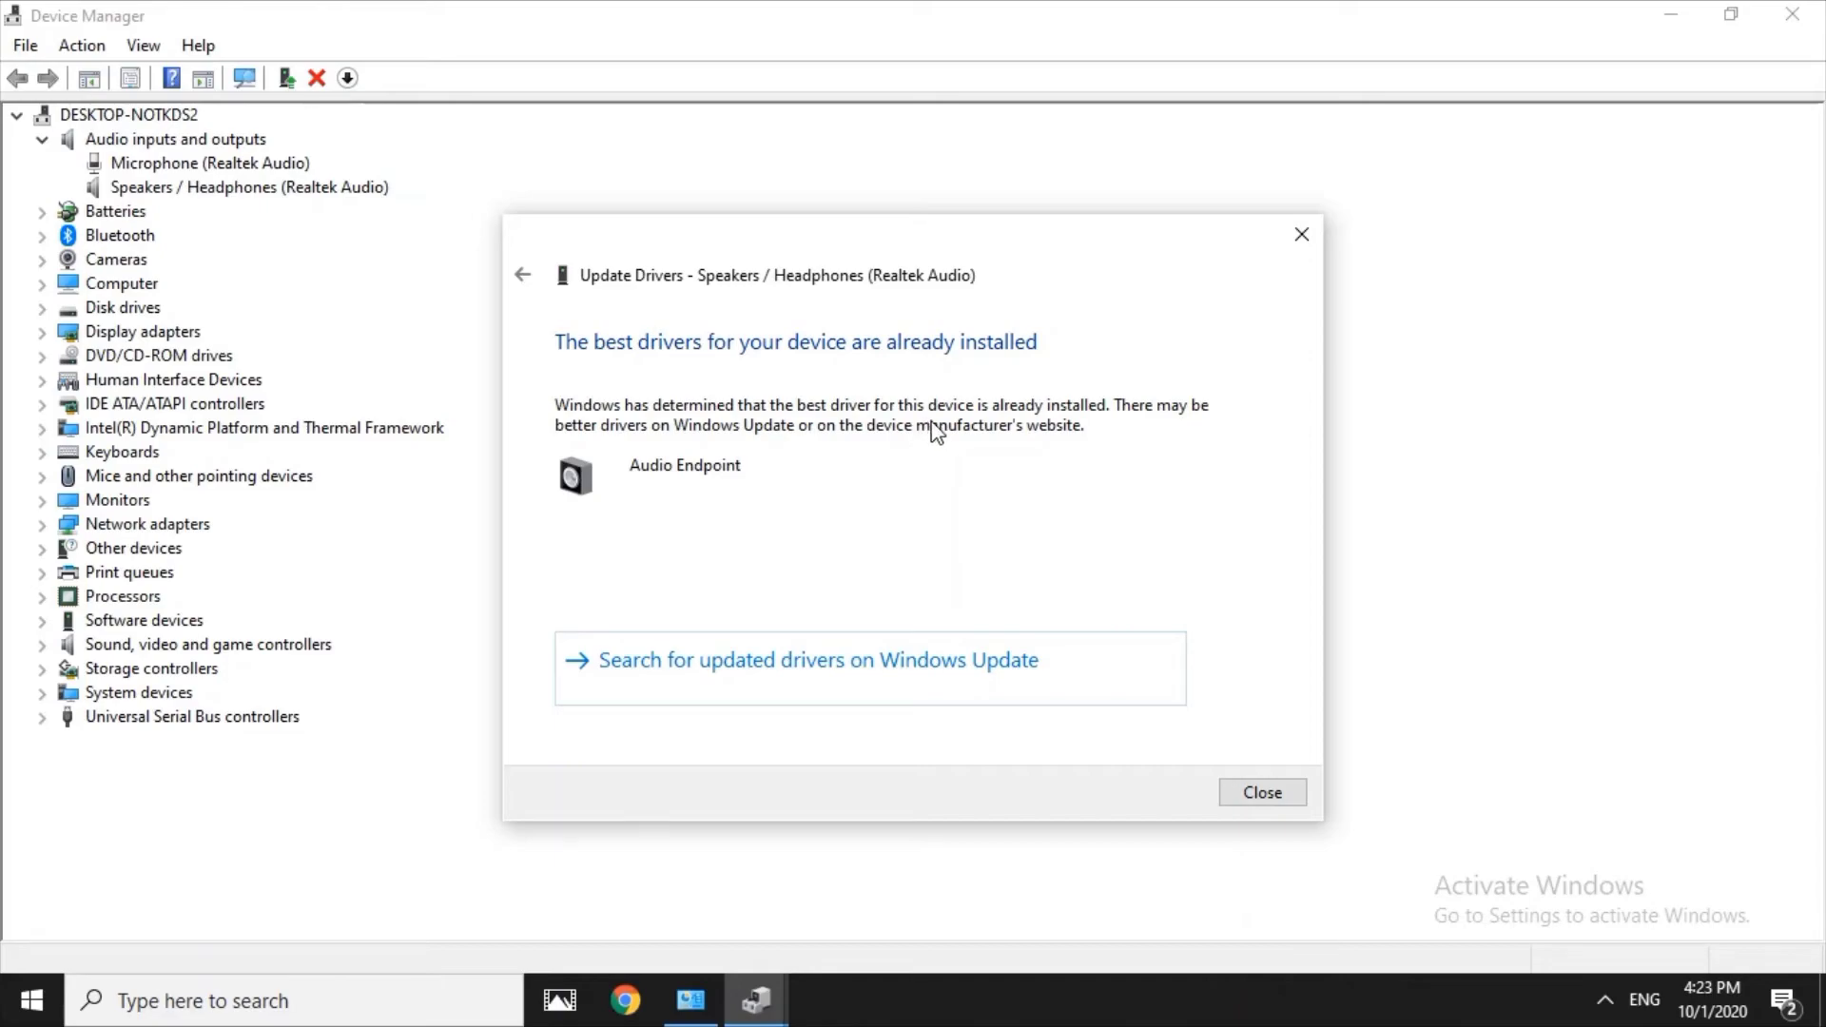
{"action": "left_click", "coordinate": [1271, 791]}
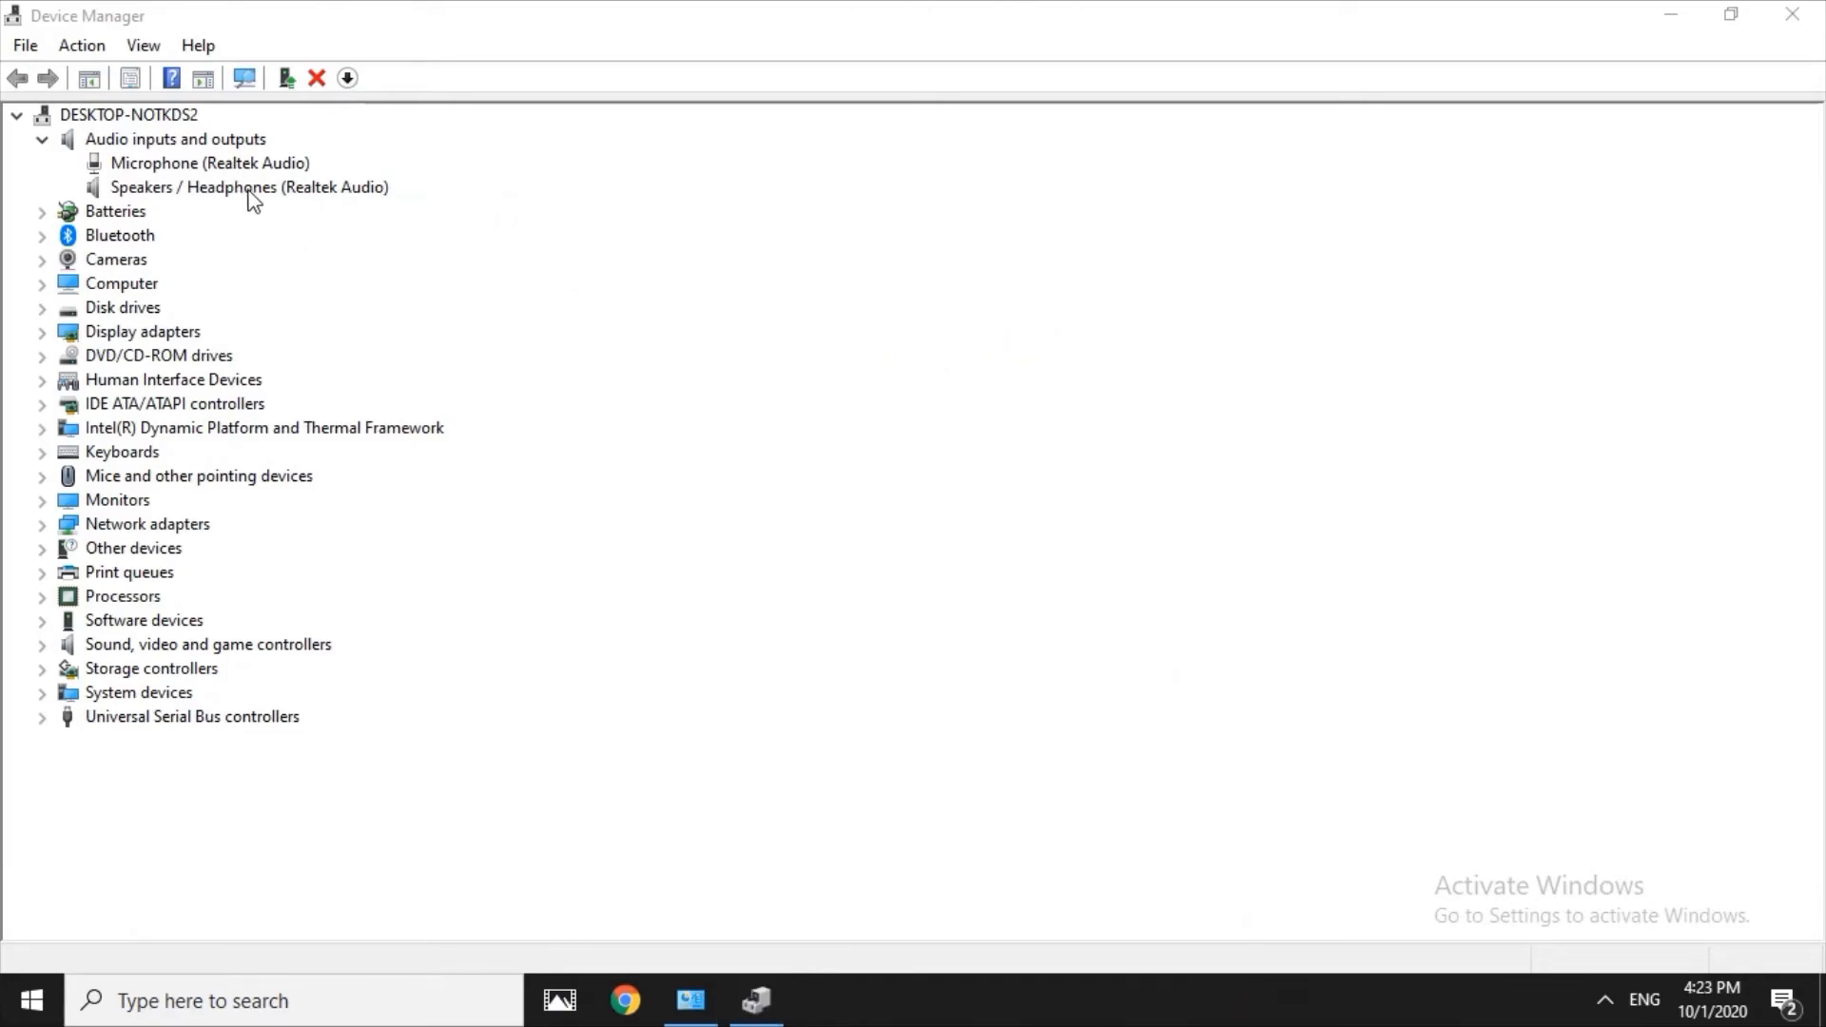
Try to uninstall the Speakers / Headphones (Realtek Audio) device.
{"action": "right_click", "coordinate": [250, 191]}
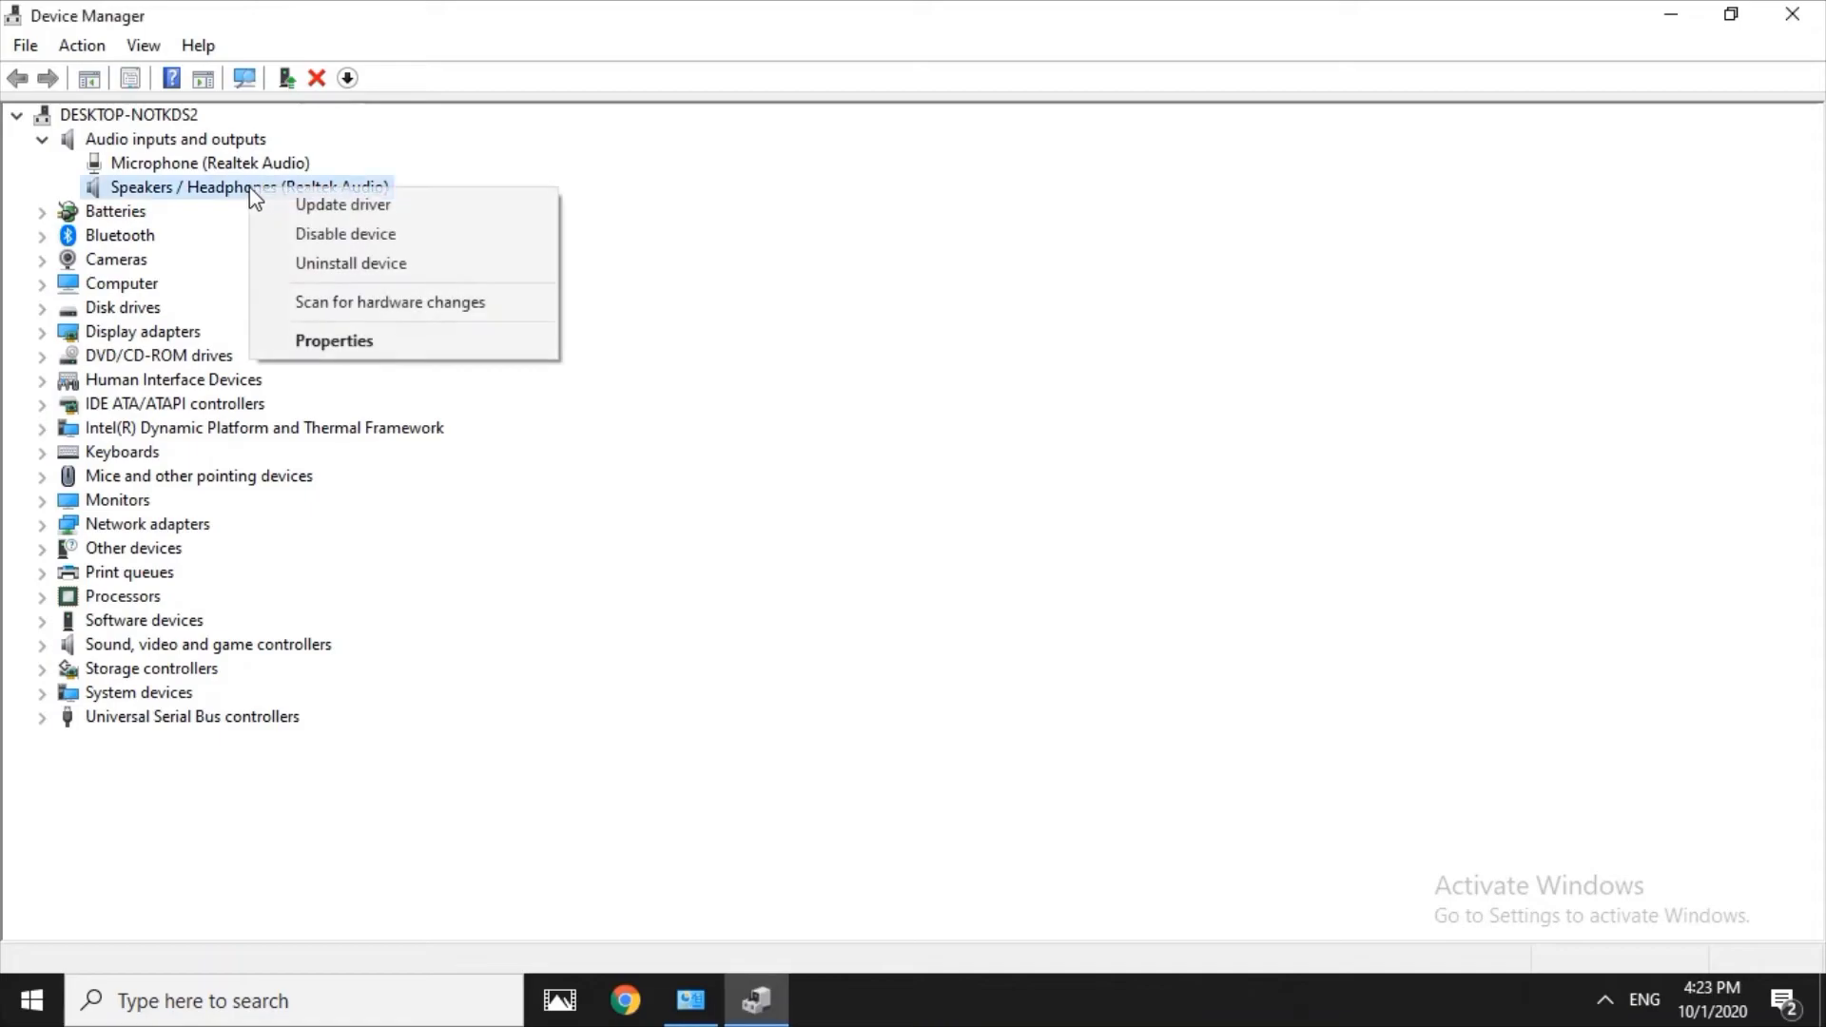
{"action": "left_click", "coordinate": [351, 266]}
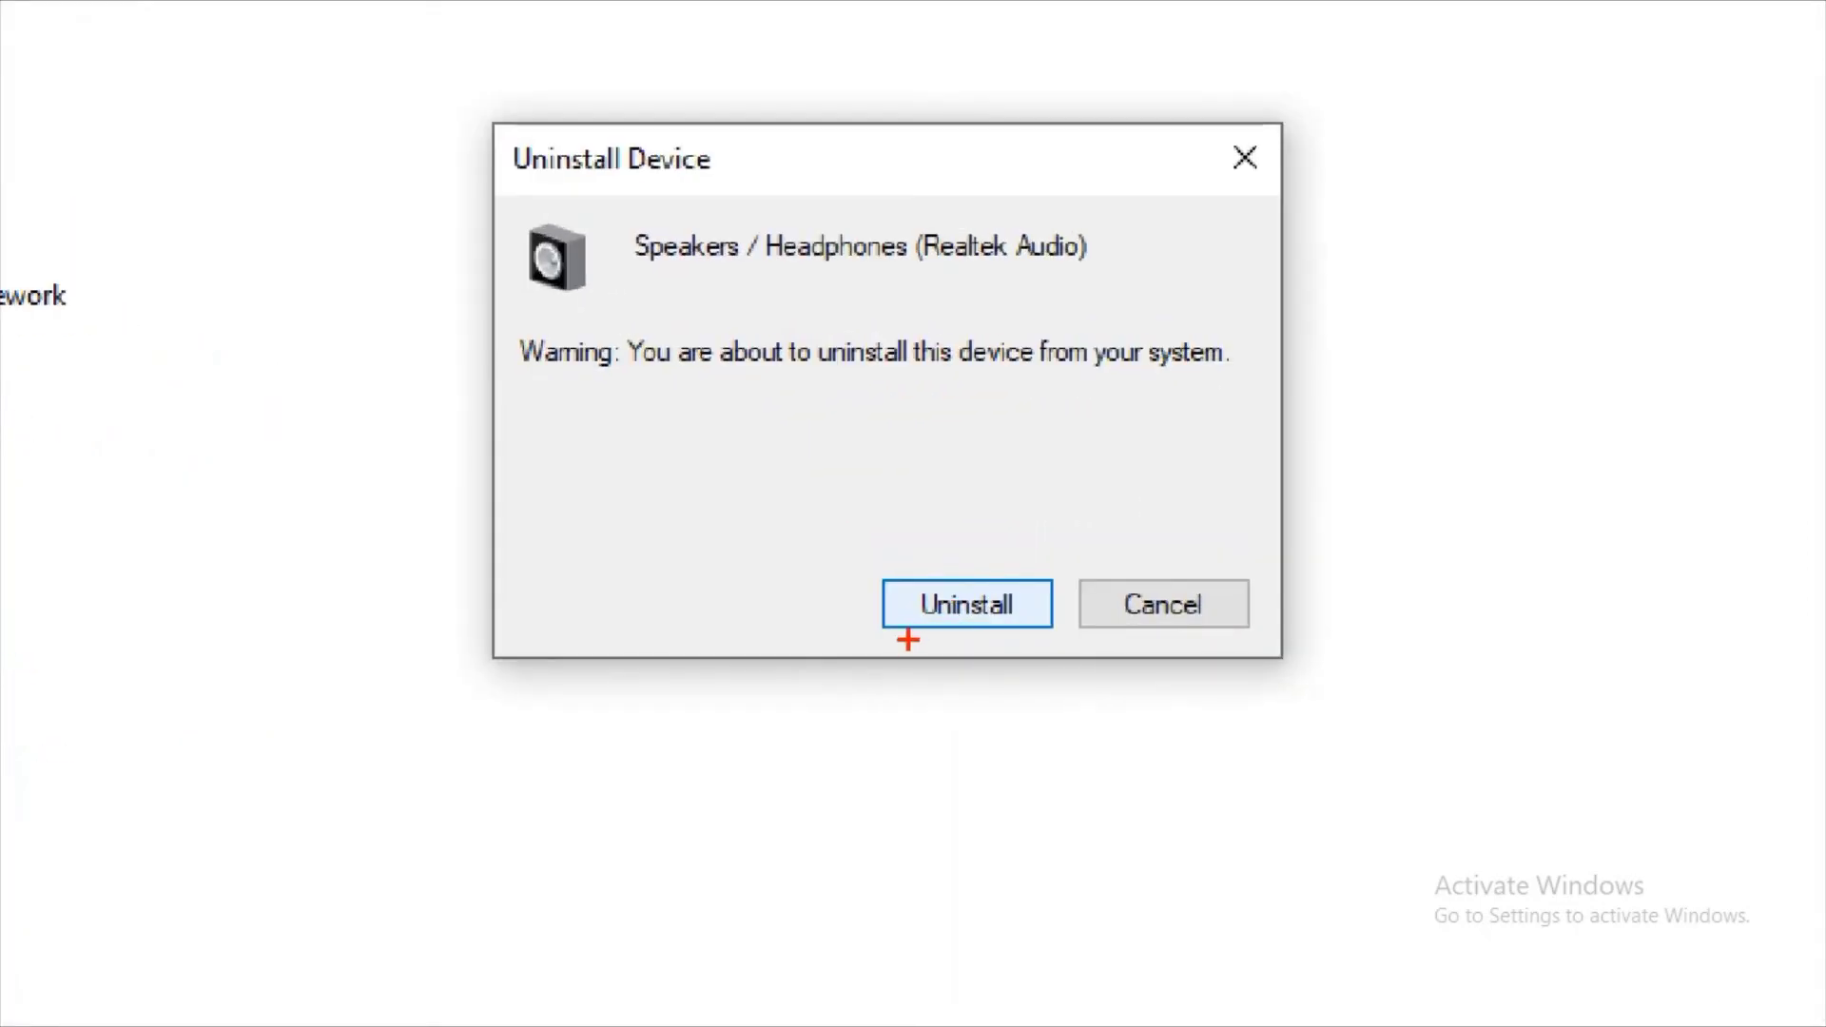
{"action": "left_click_drag", "start_coordinate": [880, 650], "coordinate": [1093, 649]}
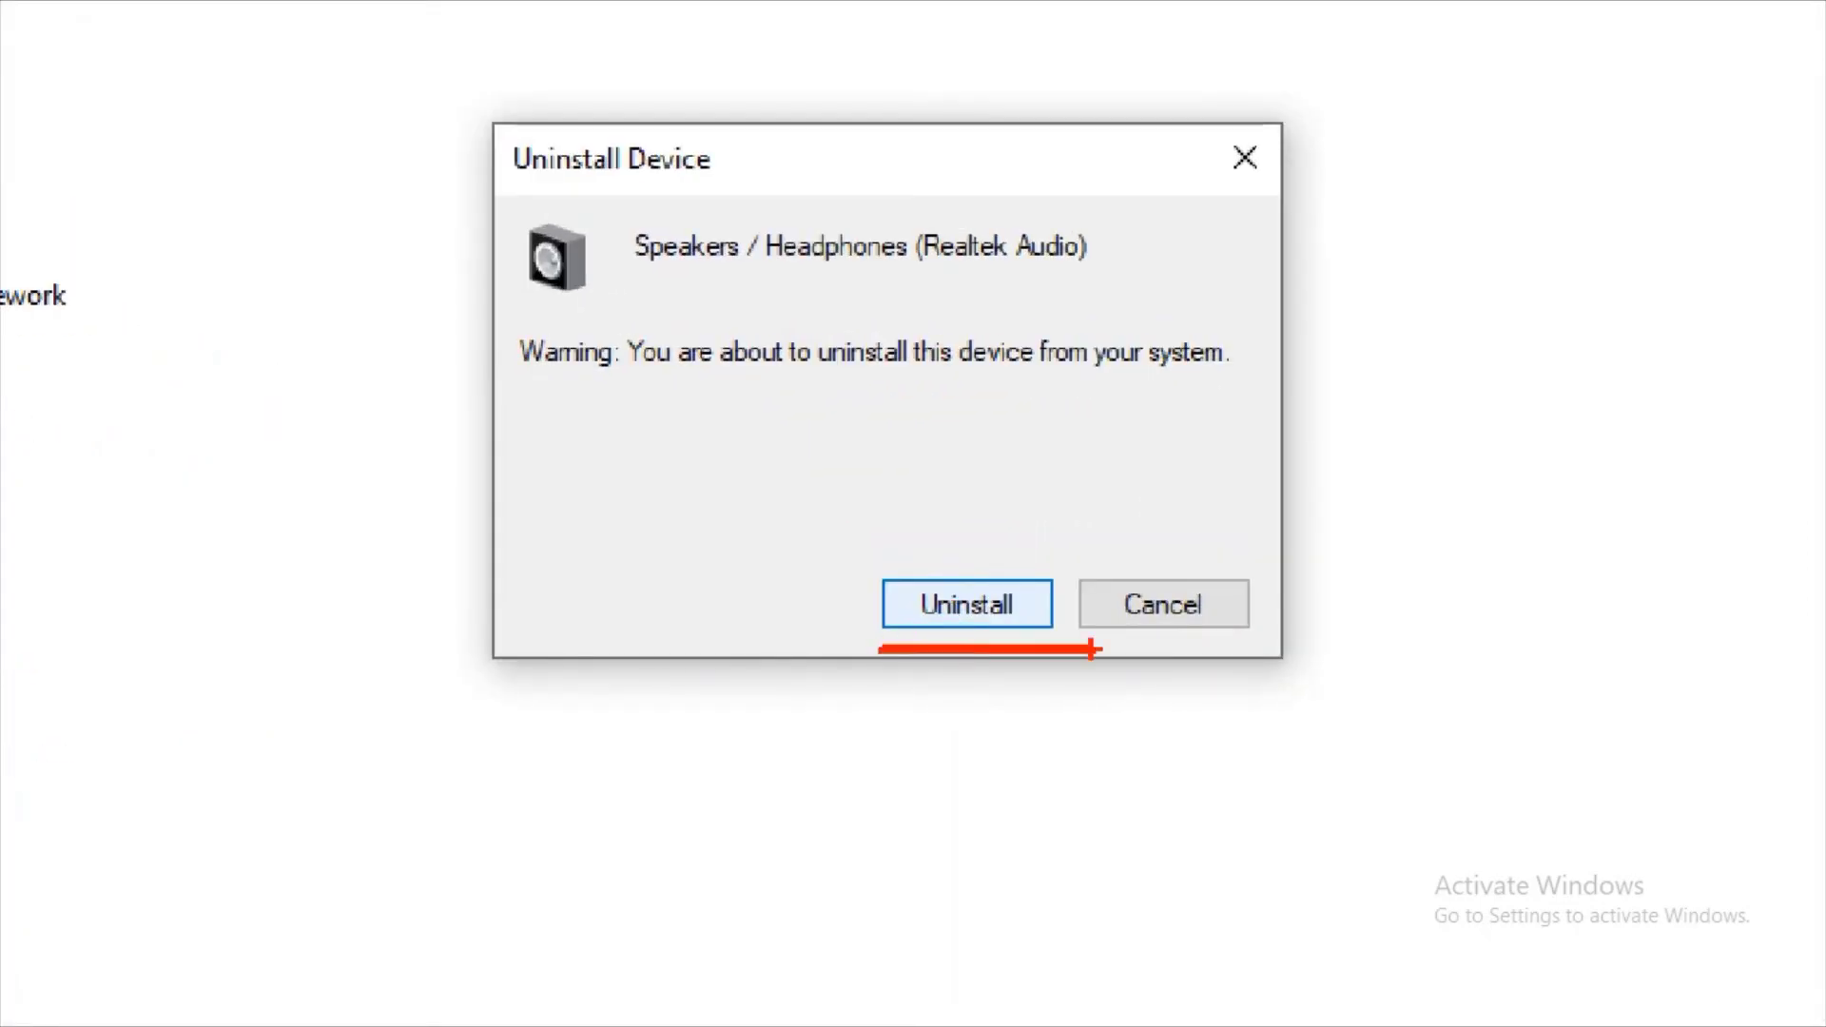
{"action": "left_click", "coordinate": [968, 605]}
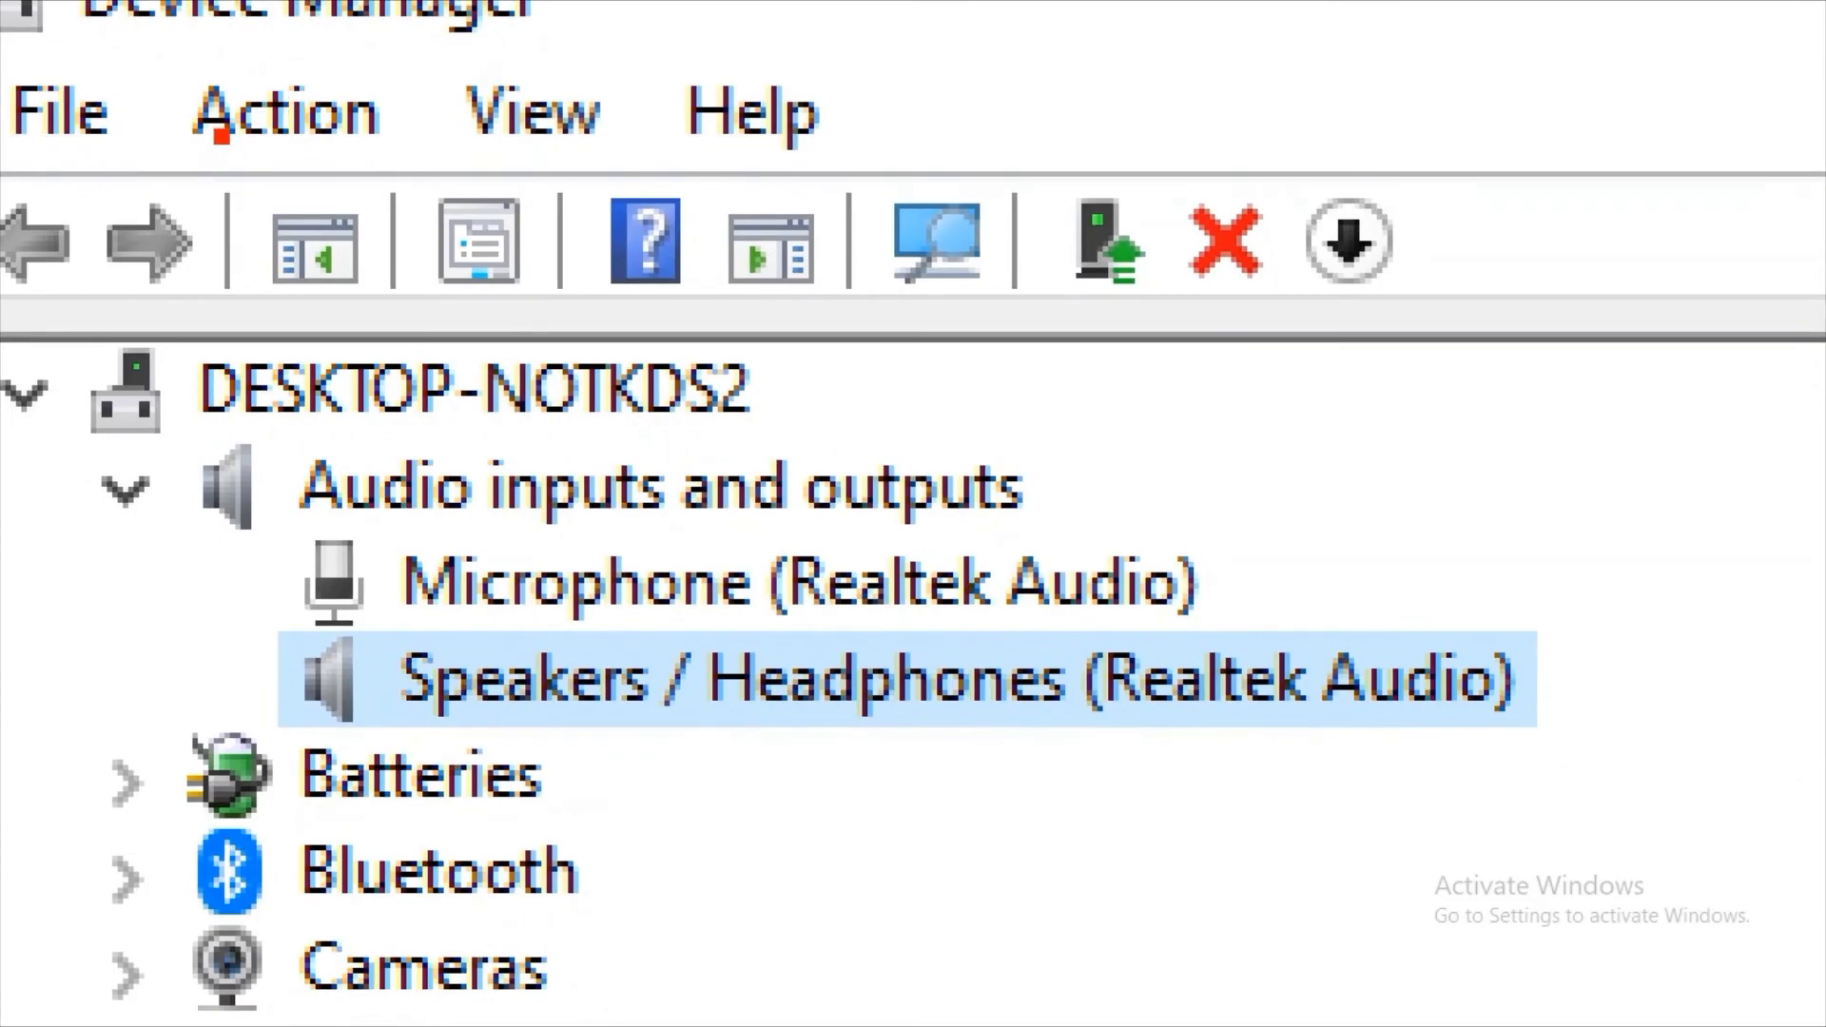
Scan the computer for hardware changes with the Speakers / Headphones (Realtek Audio) device selected, and repeat the scan.
{"action": "left_click_drag", "start_coordinate": [163, 152], "coordinate": [582, 150]}
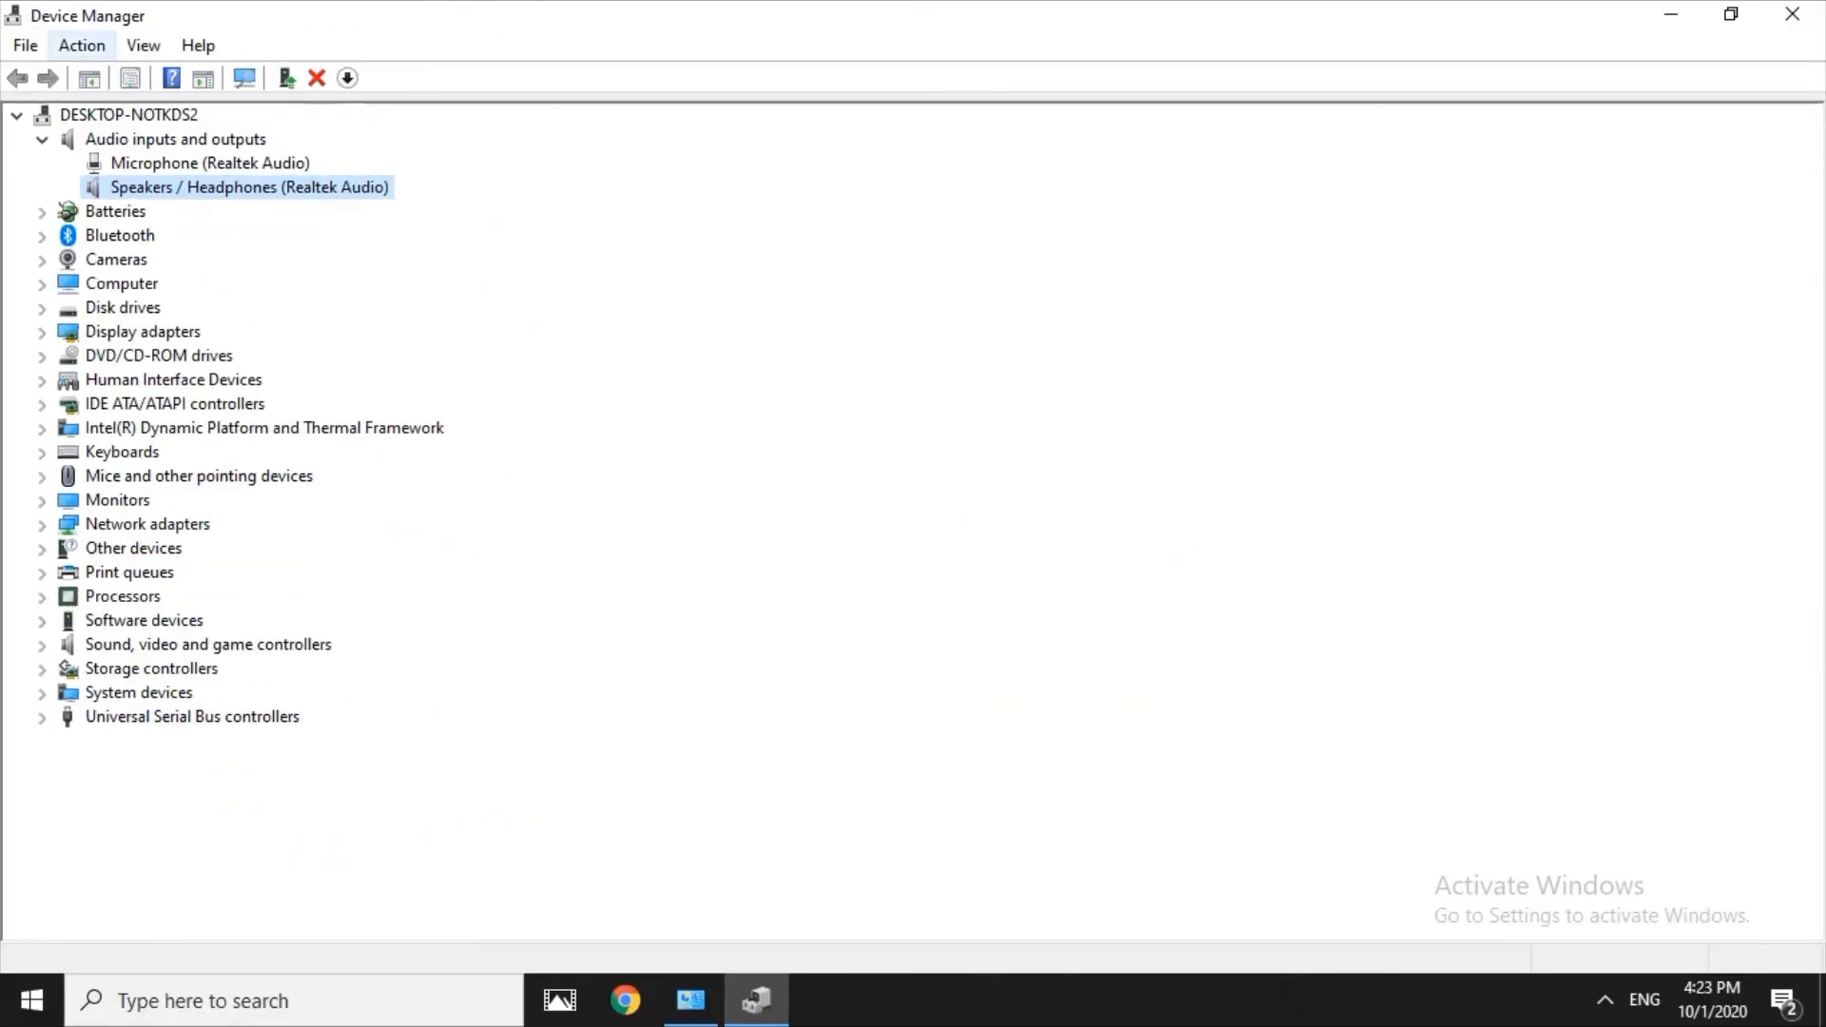
{"action": "left_click", "coordinate": [285, 112]}
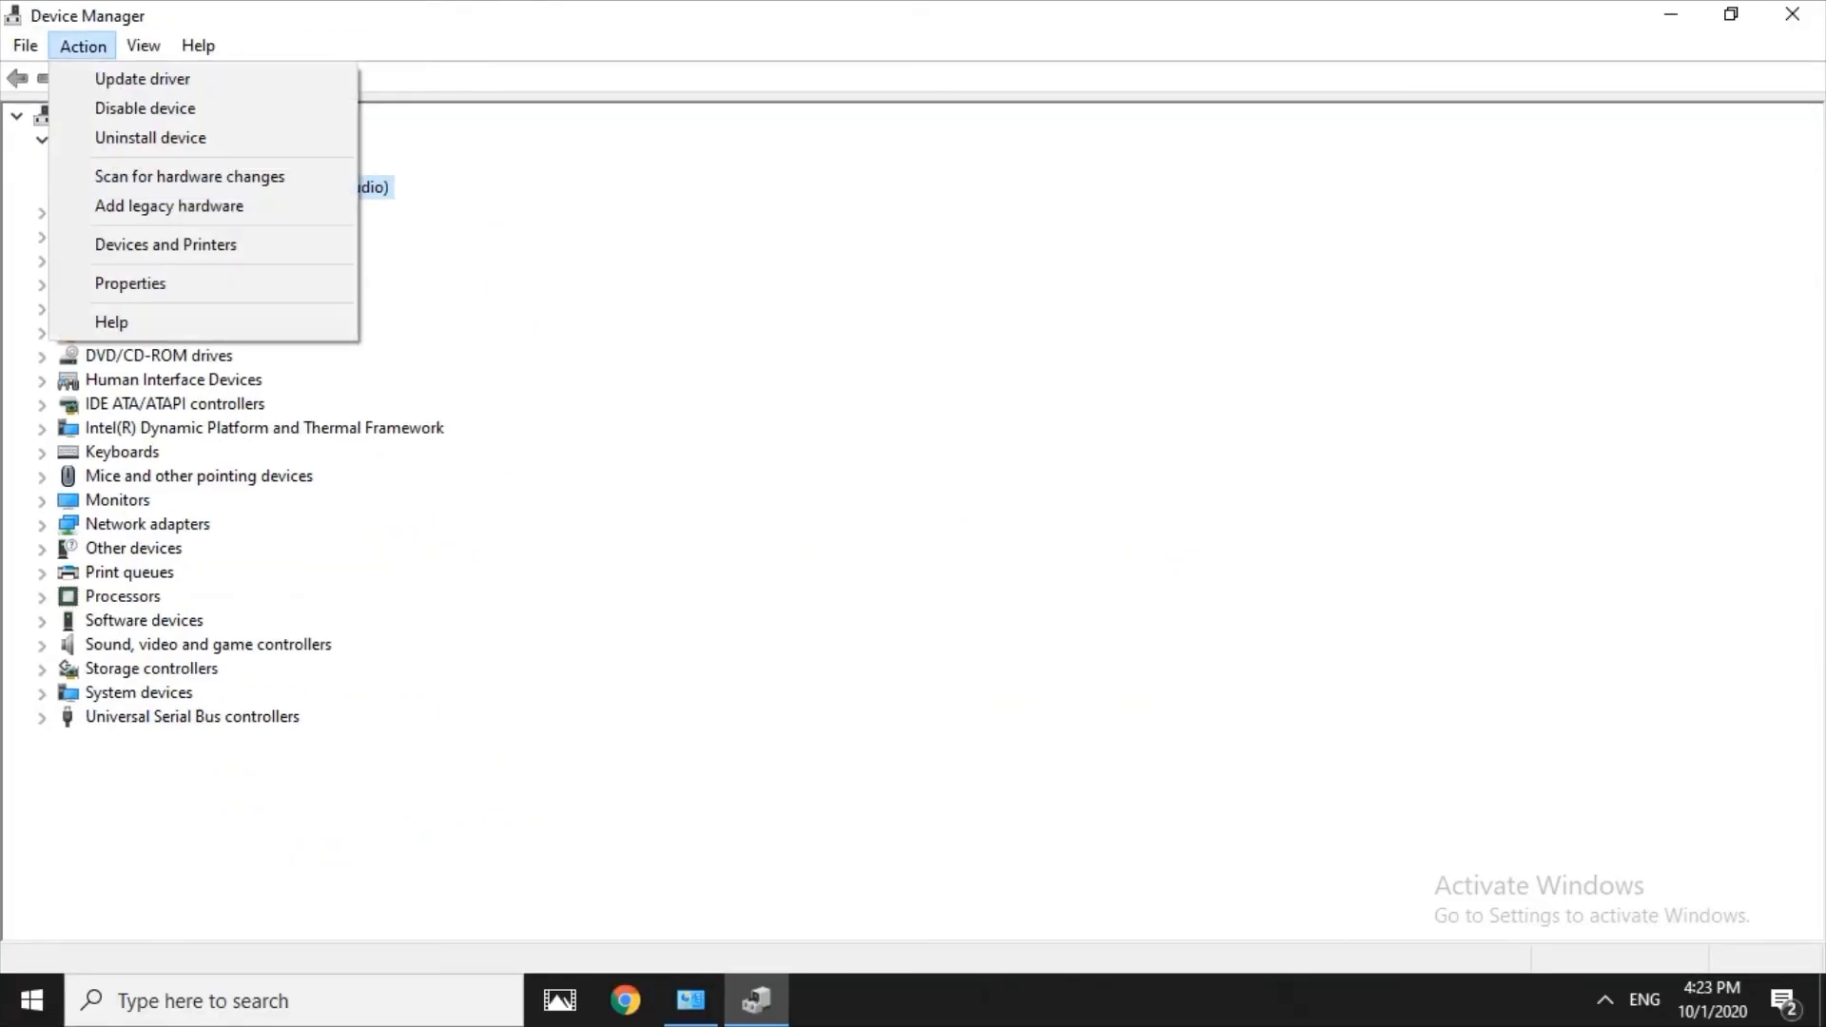
{"action": "key", "text": "Down"}
{"action": "key", "text": "Down"}
{"action": "key", "text": "Down"}
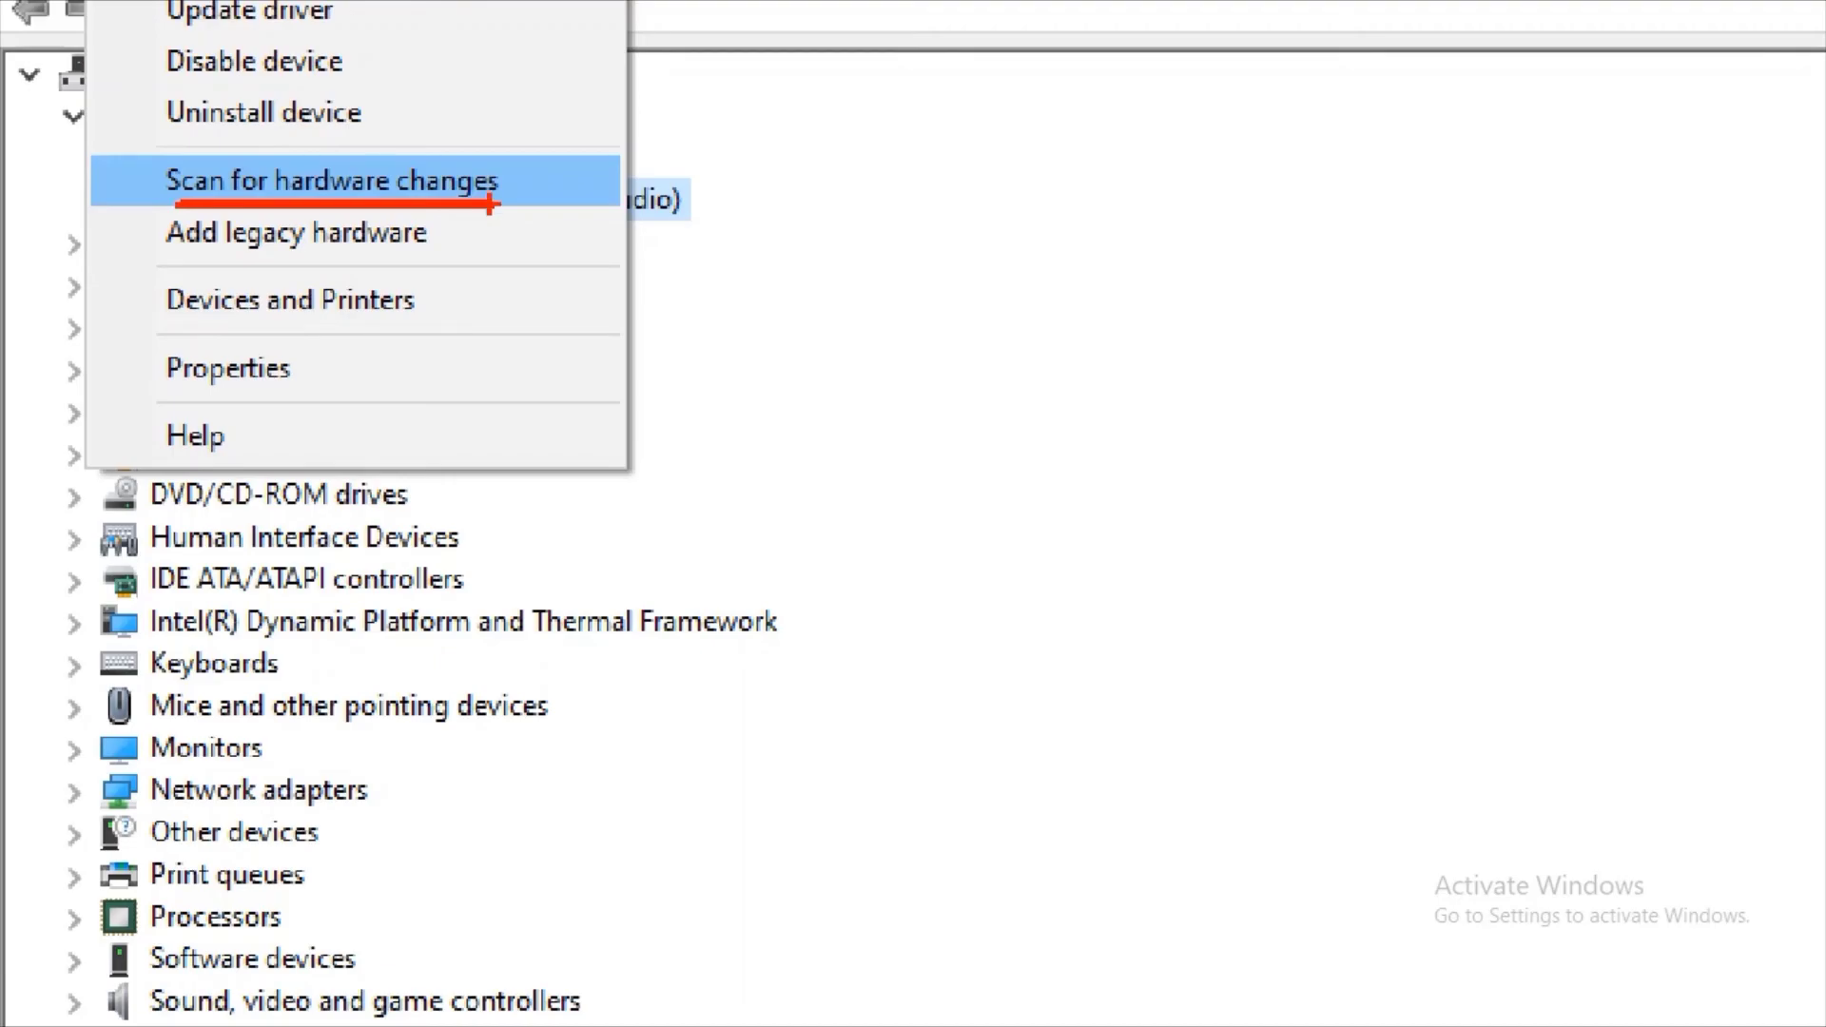
{"action": "key", "text": "Return"}
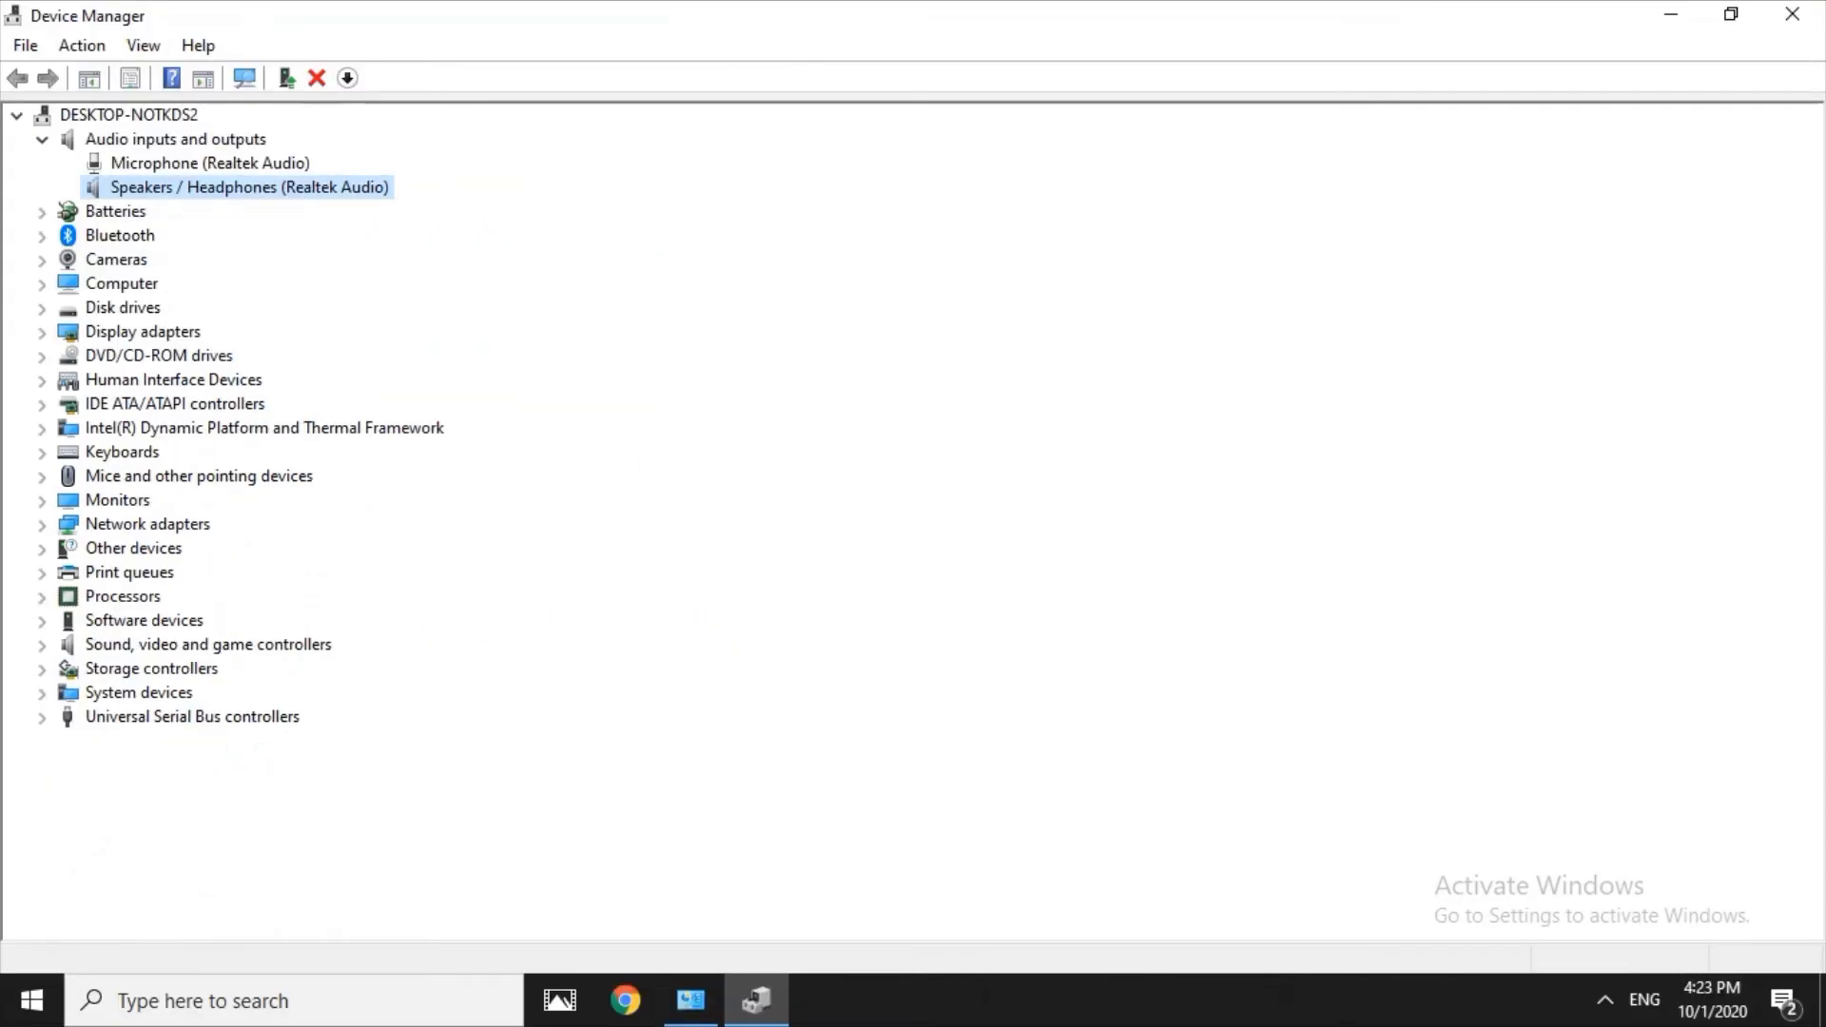
{"action": "key", "text": "alt+a"}
{"action": "key", "text": "Down"}
{"action": "key", "text": "Down"}
{"action": "key", "text": "Down"}
{"action": "key", "text": "Return"}
{"action": "key", "text": "Up"}
{"action": "key", "text": "Down"}
Close Device Manager and refresh the desktop twice.
{"action": "left_click", "coordinate": [1792, 14]}
{"action": "right_click", "coordinate": [858, 196]}
{"action": "left_click", "coordinate": [913, 272]}
{"action": "right_click", "coordinate": [812, 239]}
{"action": "left_click", "coordinate": [887, 317]}
Check the Speakers / Headphones (Realtek Audio) volume level among the hidden system tray items, close it and refresh the desktop.
{"action": "left_click", "coordinate": [1596, 1000]}
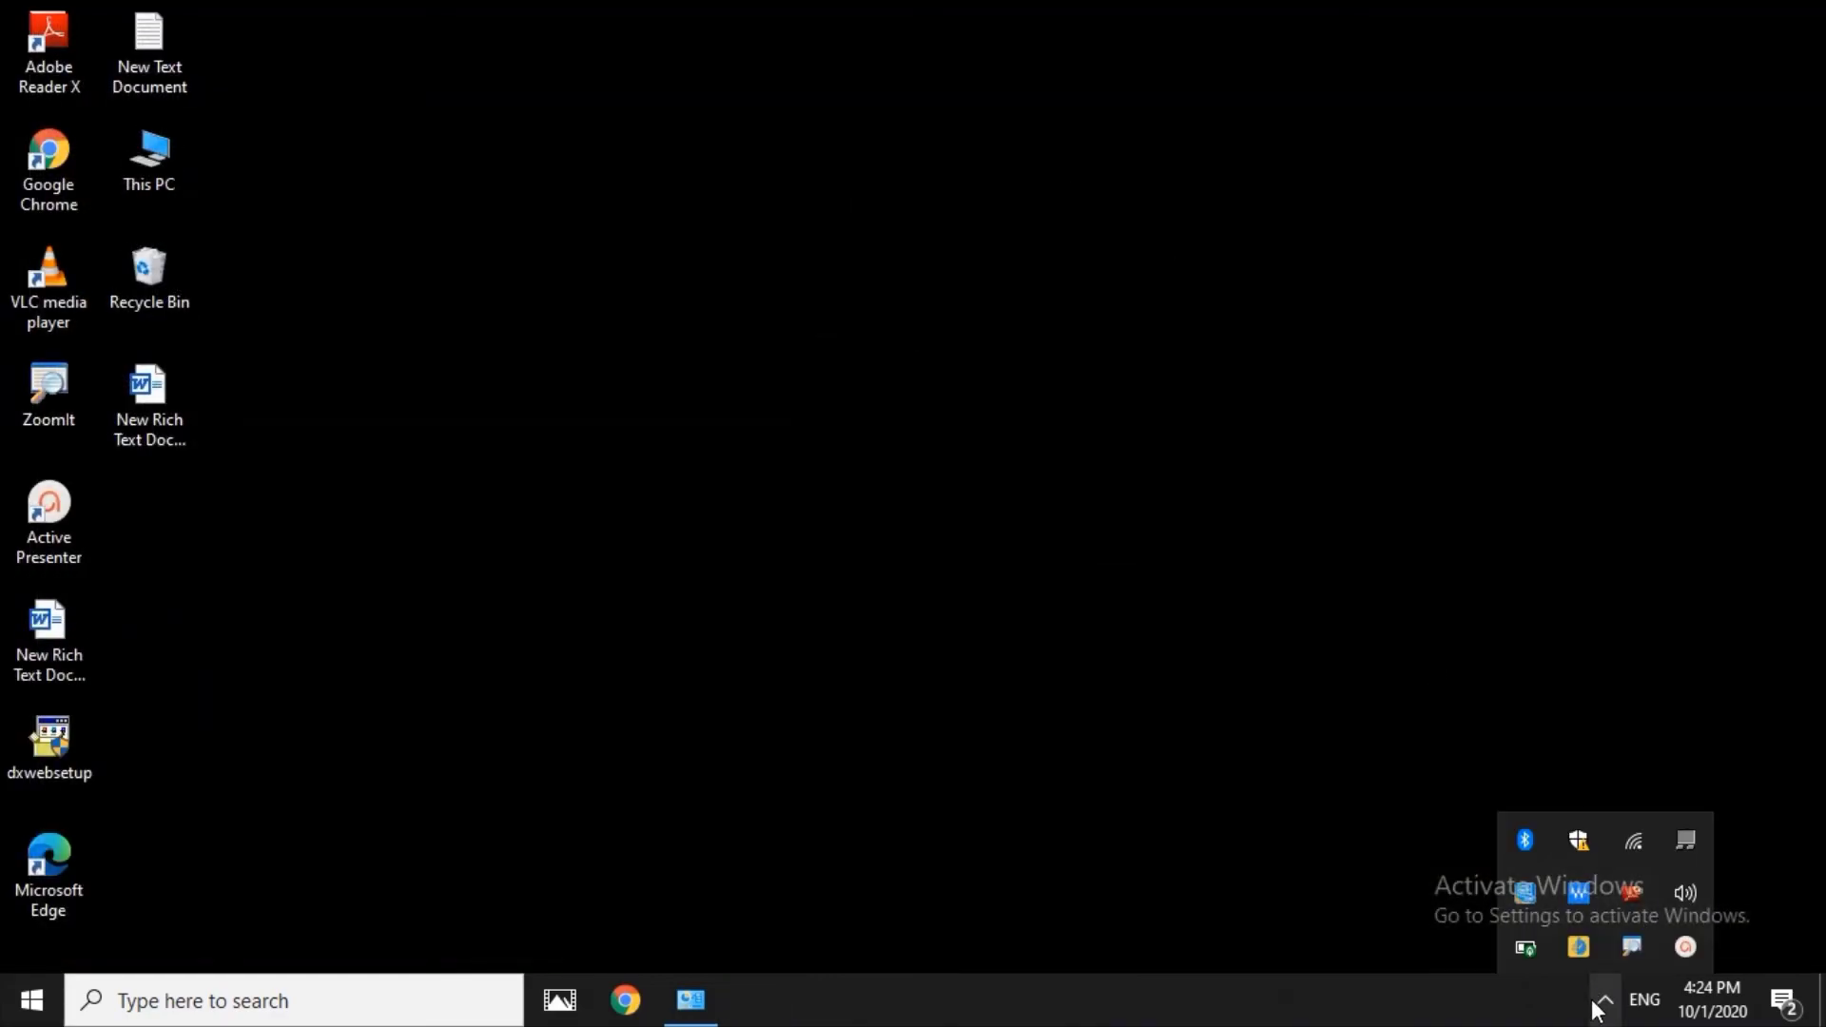
{"action": "left_click", "coordinate": [1684, 894]}
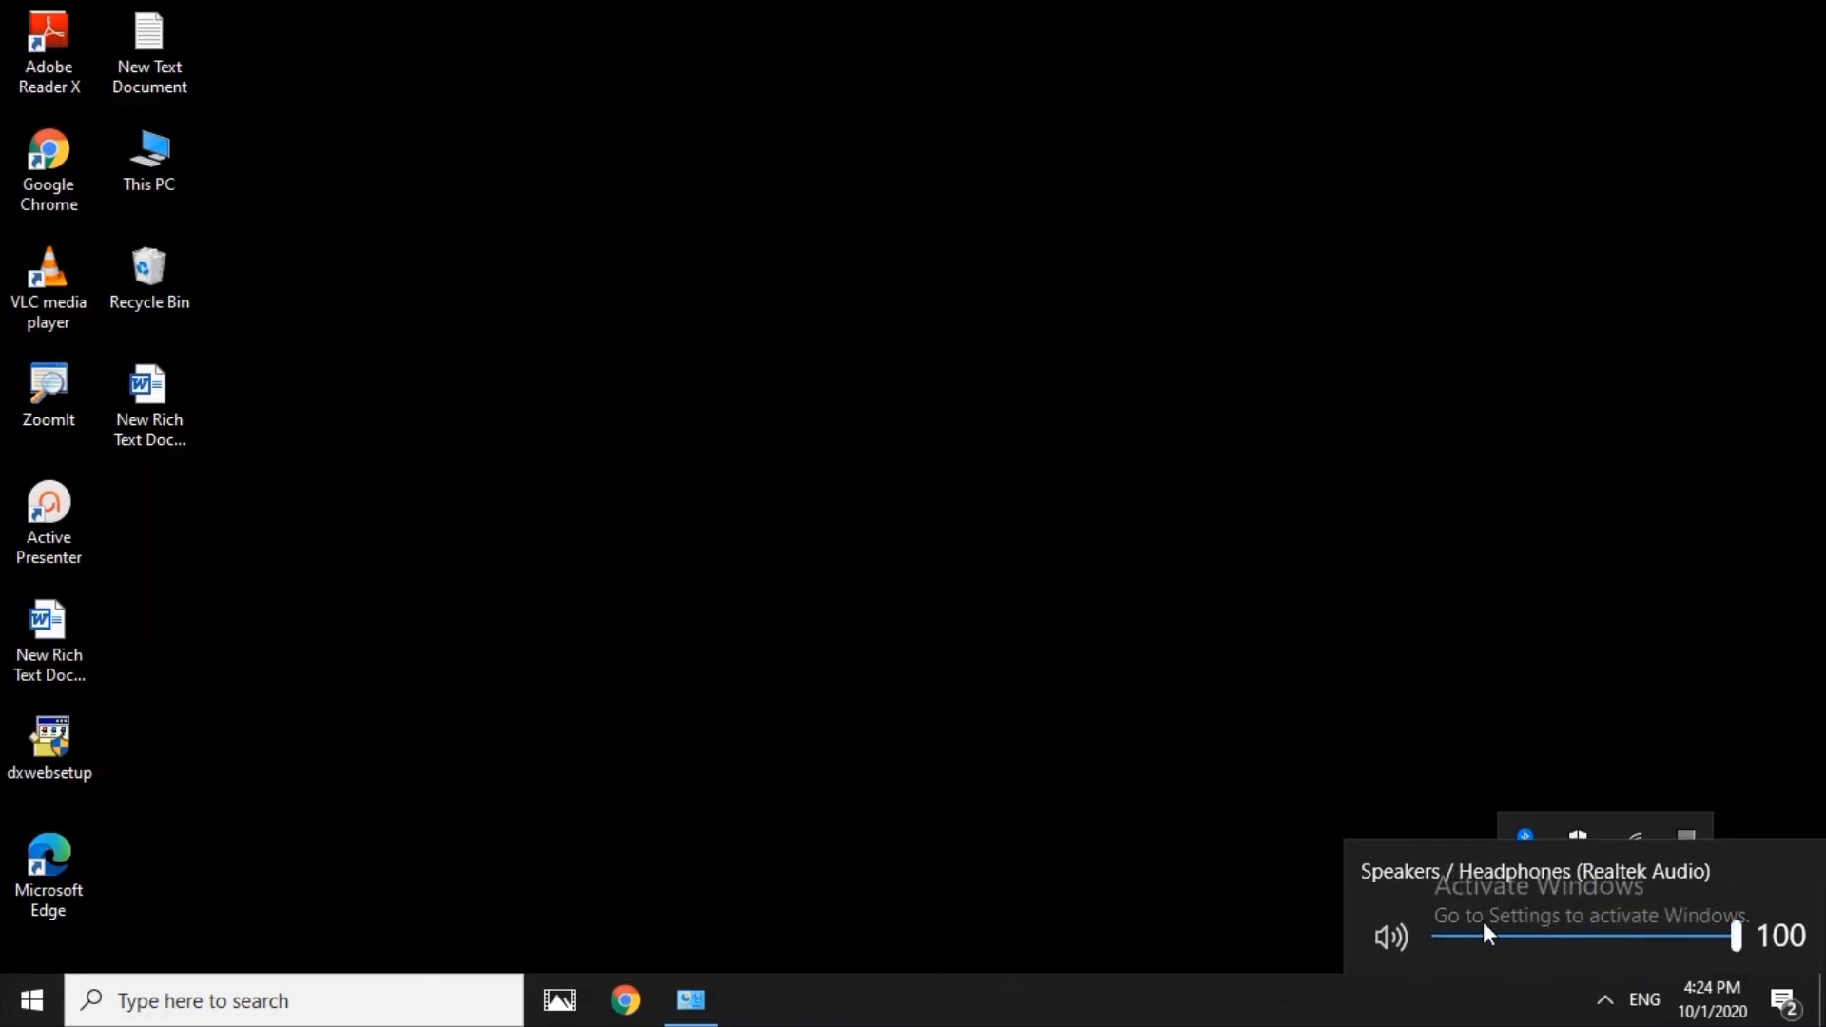
{"action": "left_click", "coordinate": [1274, 830]}
{"action": "right_click", "coordinate": [658, 272]}
{"action": "left_click", "coordinate": [761, 359]}
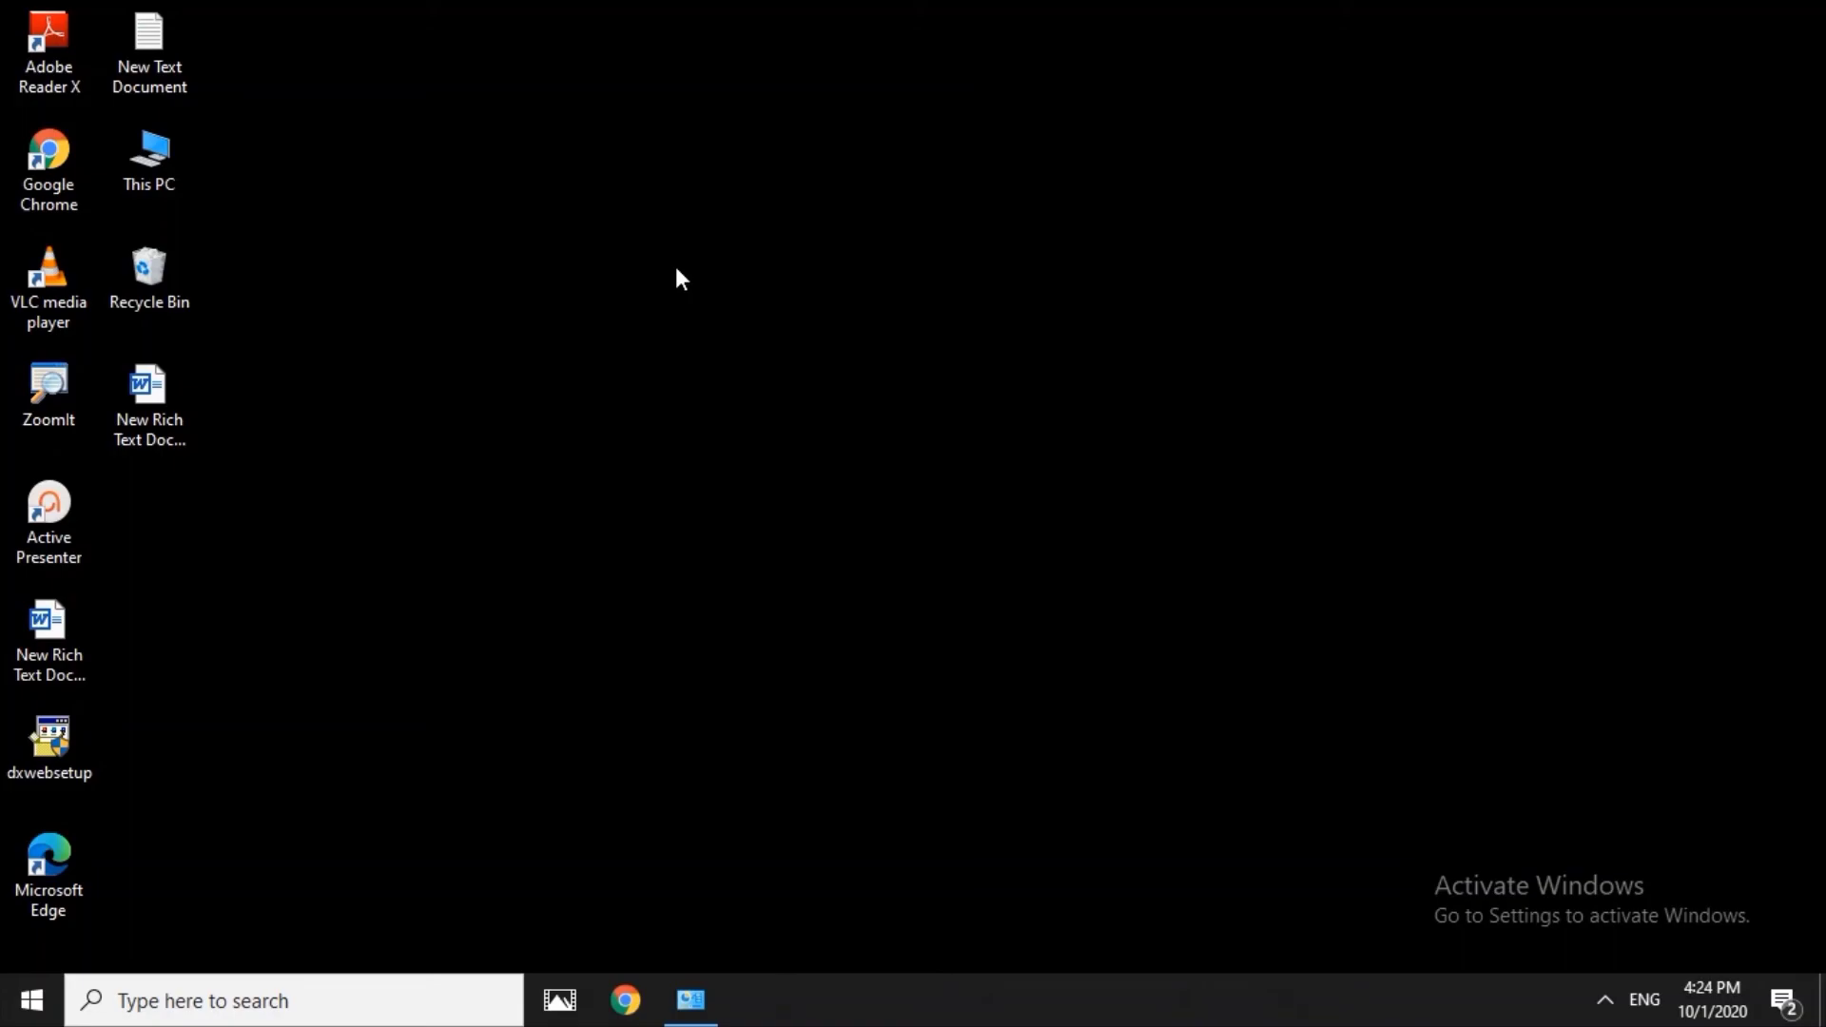